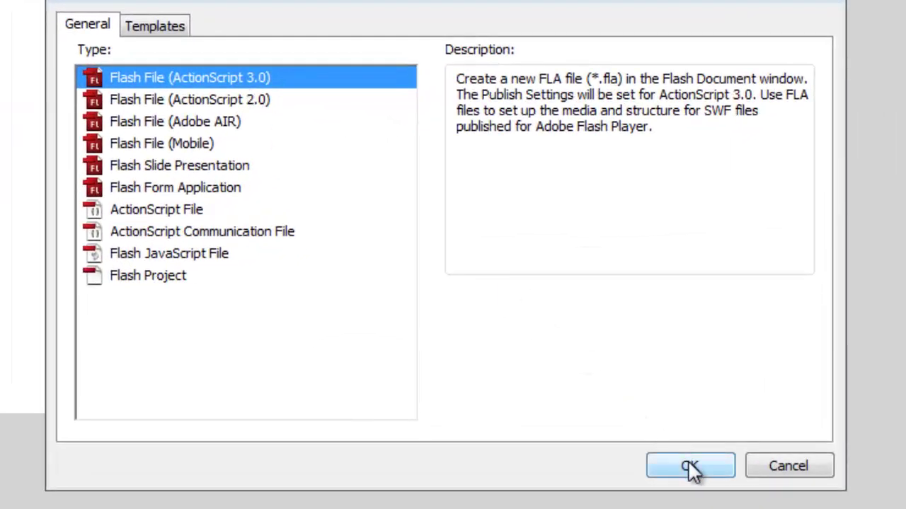
Create a new Flash File (ActionScript 3.0) document and set the stage magnification to 180%
{"action": "left_click", "coordinate": [687, 466]}
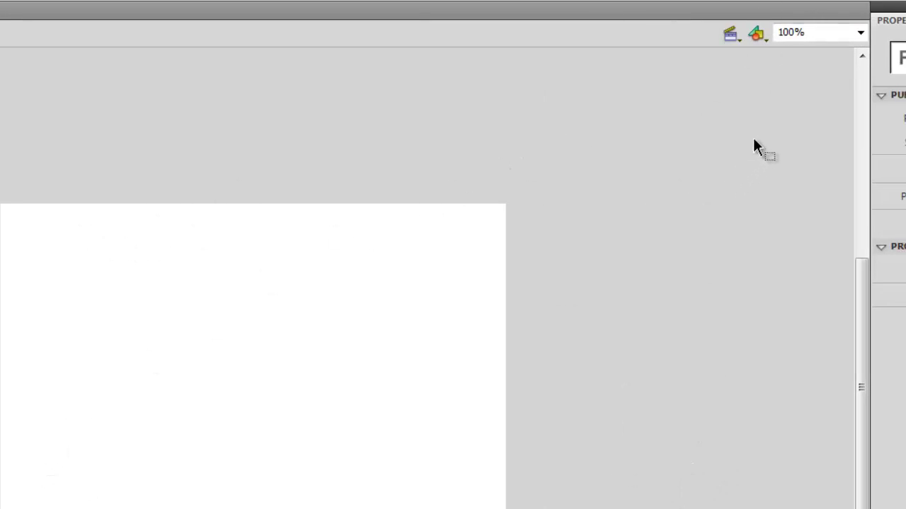
{"action": "left_click", "coordinate": [797, 32]}
{"action": "type", "text": "40"}
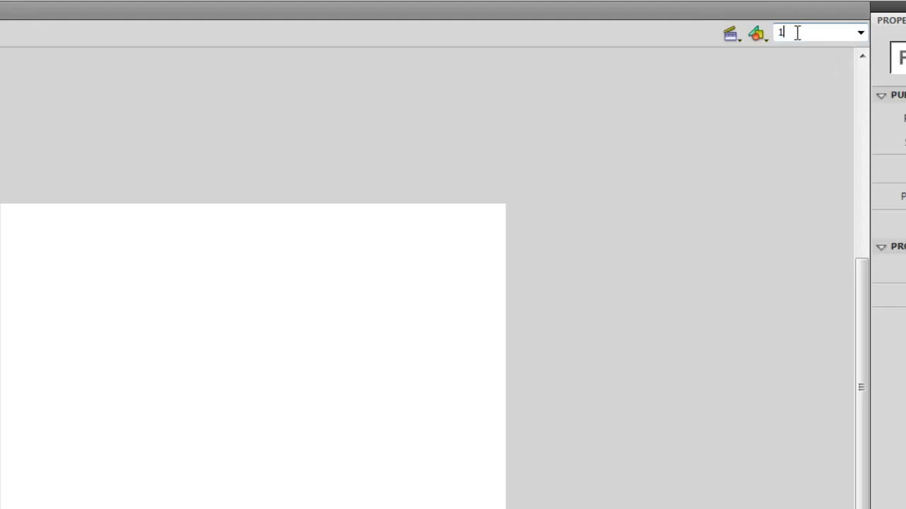
{"action": "key", "text": "Return"}
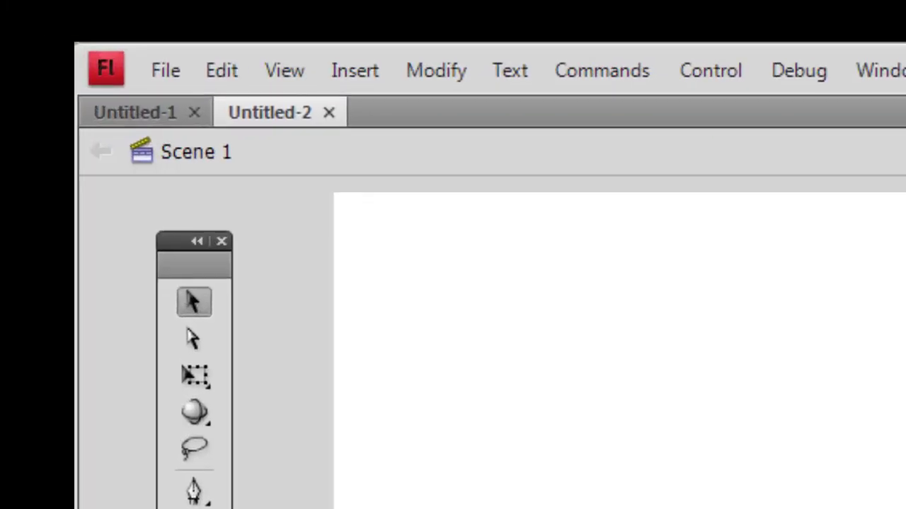
Show the grid on the stage
{"action": "left_click", "coordinate": [278, 71]}
{"action": "mouse_move", "coordinate": [329, 396]}
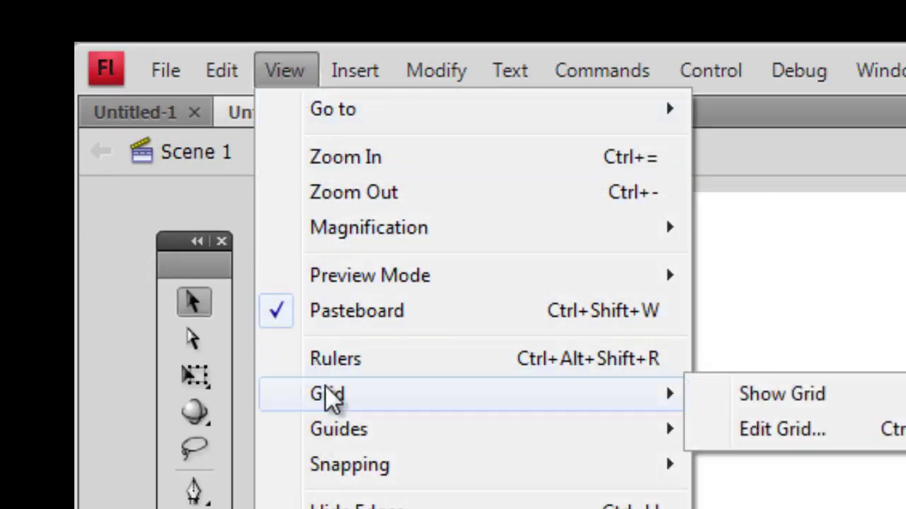
{"action": "left_click", "coordinate": [744, 395]}
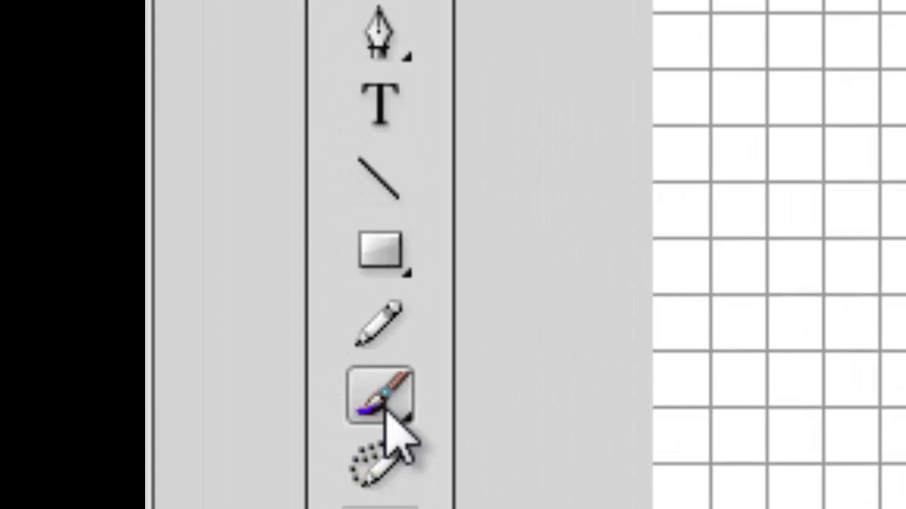
Set up the Pencil tool with a black stroke colour and a stroke size of 4
{"action": "left_click", "coordinate": [67, 221]}
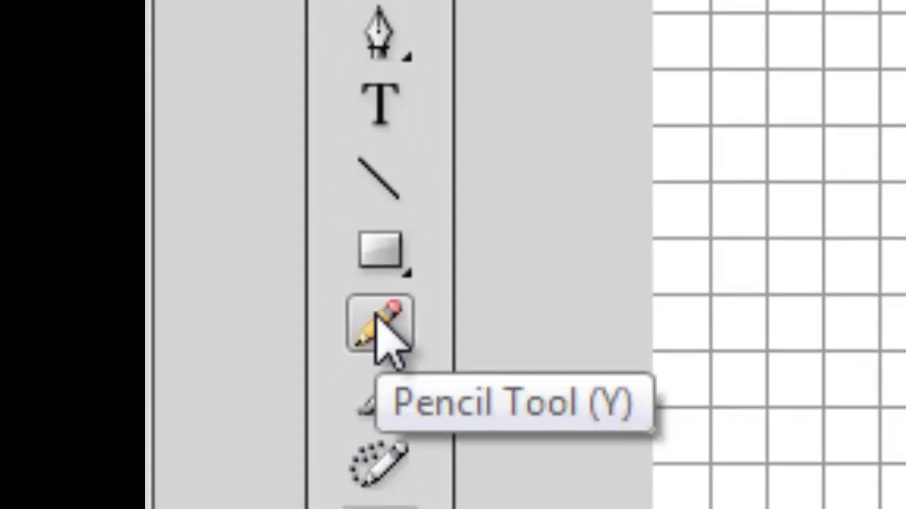
{"action": "left_click", "coordinate": [376, 320]}
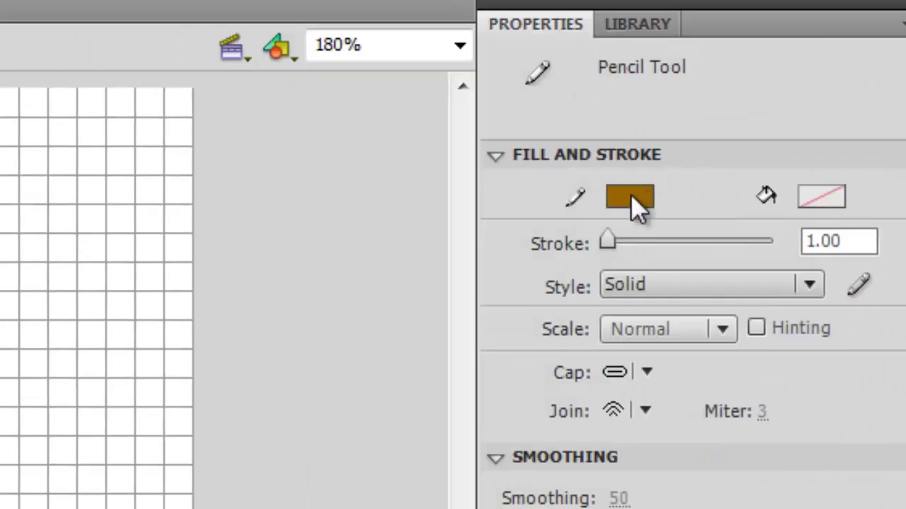
{"action": "left_click", "coordinate": [631, 194]}
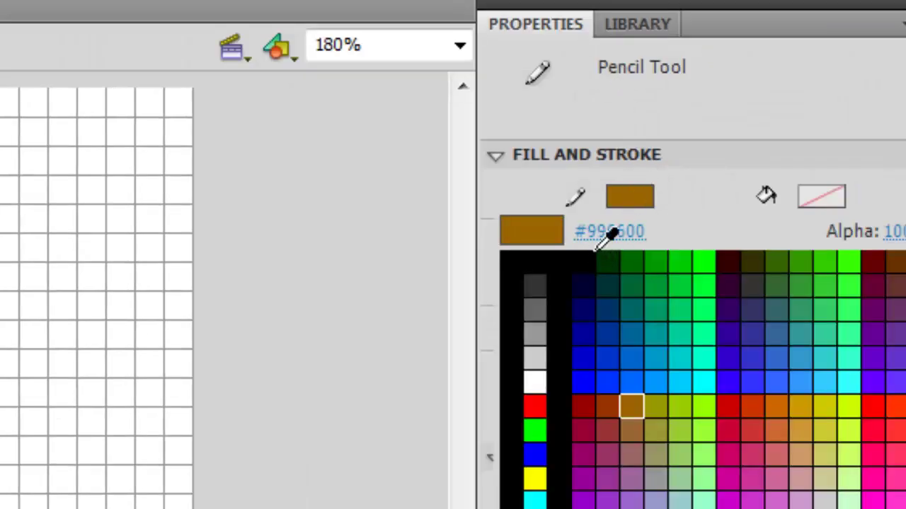
{"action": "left_click", "coordinate": [590, 263]}
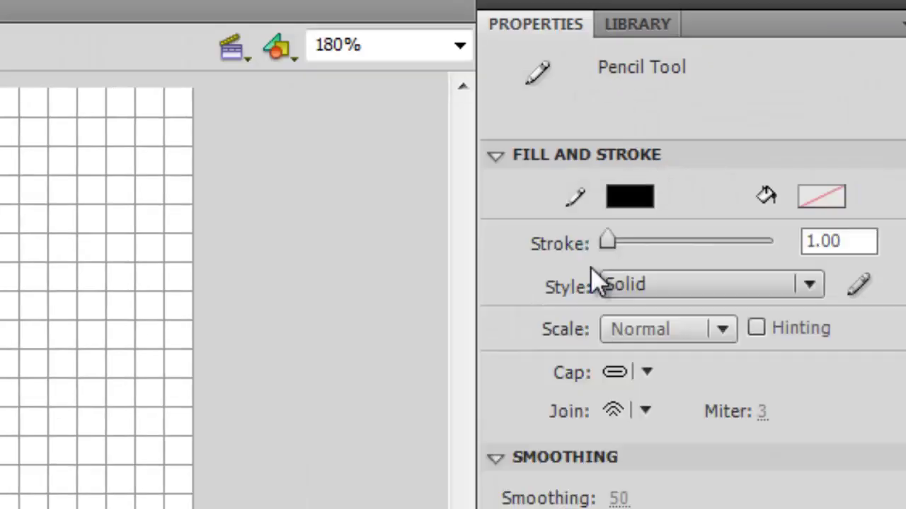
{"action": "left_click", "coordinate": [849, 241]}
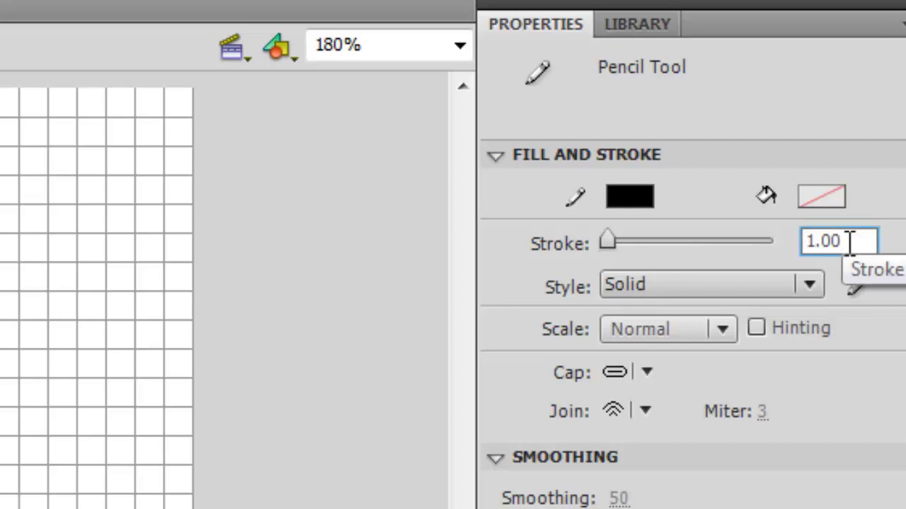
{"action": "left_click_drag", "start_coordinate": [848, 241], "coordinate": [794, 241]}
{"action": "type", "text": "4"}
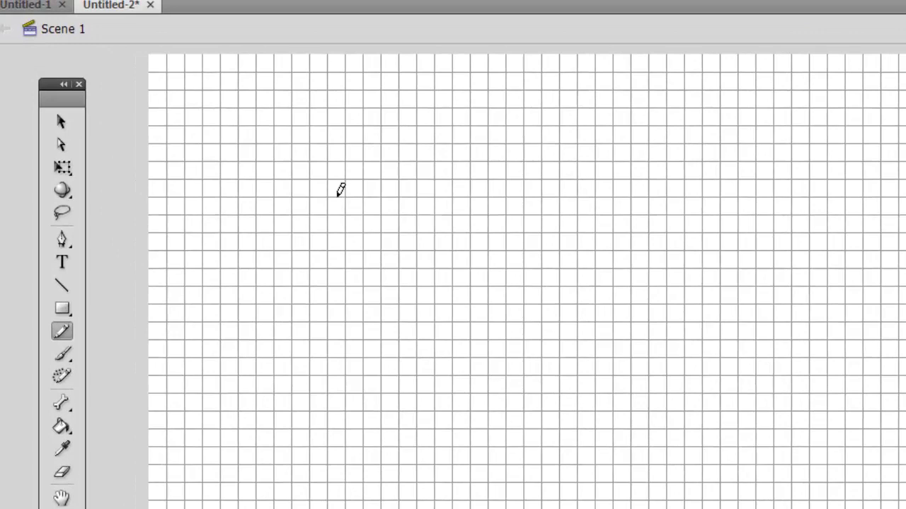
Draw a stick figure's round head with a cap brim facing left, plus a slightly slanted torso line
{"action": "mouse_move", "coordinate": [358, 204]}
{"action": "left_mouse_down"}
{"action": "mouse_move", "coordinate": [339, 164]}
{"action": "mouse_move", "coordinate": [295, 184]}
{"action": "mouse_move", "coordinate": [297, 206]}
{"action": "mouse_move", "coordinate": [332, 232]}
{"action": "mouse_move", "coordinate": [357, 217]}
{"action": "mouse_move", "coordinate": [358, 196]}
{"action": "left_mouse_up"}
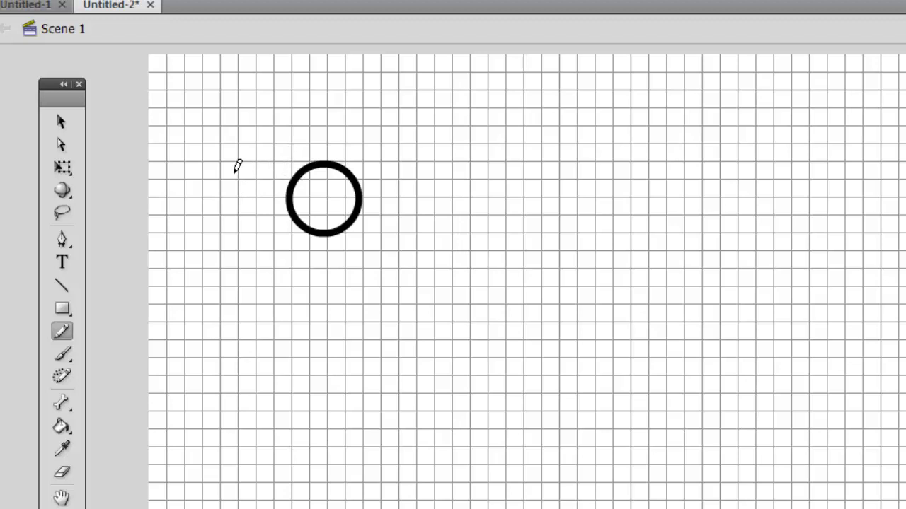
{"action": "left_click_drag", "start_coordinate": [237, 188], "coordinate": [357, 196]}
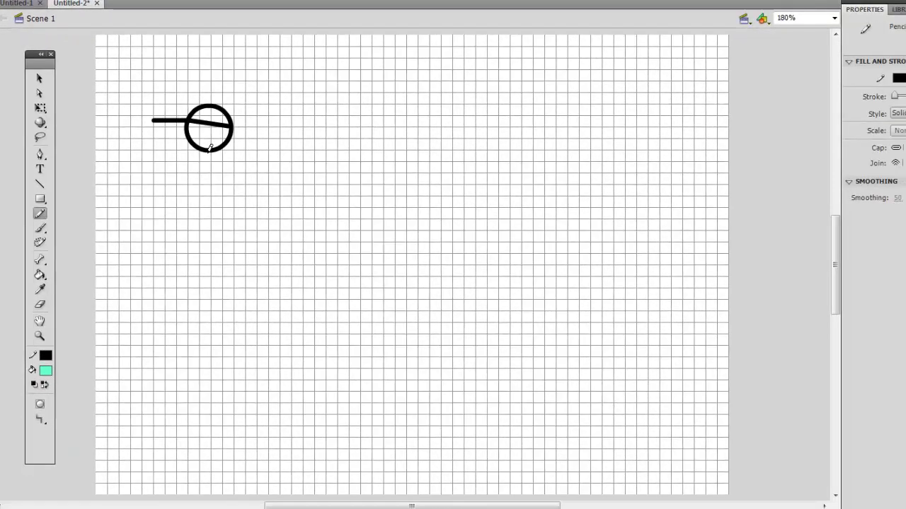
{"action": "left_click_drag", "start_coordinate": [273, 198], "coordinate": [293, 395]}
{"action": "left_click_drag", "start_coordinate": [224, 297], "coordinate": [224, 300]}
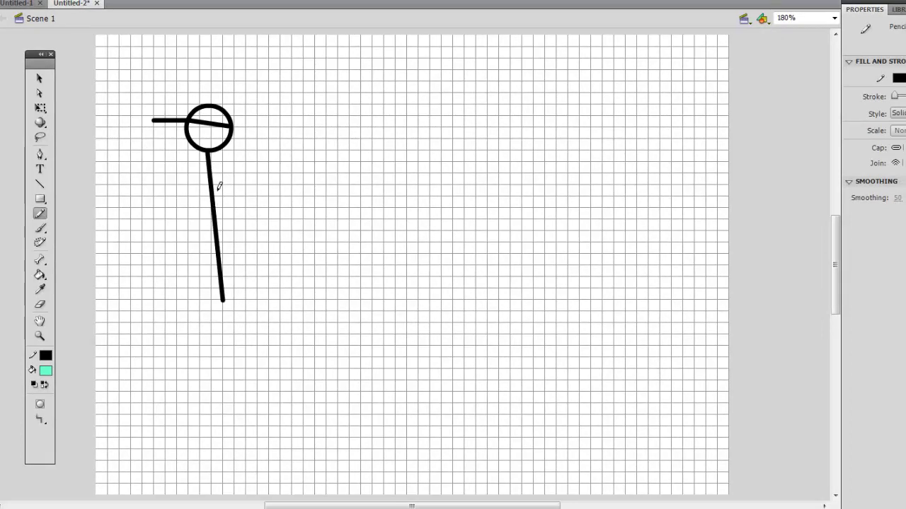
Draw the rear arm from the upper torso, redoing the forearm until it hangs down from the elbow, with a small round hand
{"action": "mouse_move", "coordinate": [212, 182]}
{"action": "left_mouse_down"}
{"action": "mouse_move", "coordinate": [280, 207]}
{"action": "mouse_move", "coordinate": [287, 243]}
{"action": "left_mouse_up"}
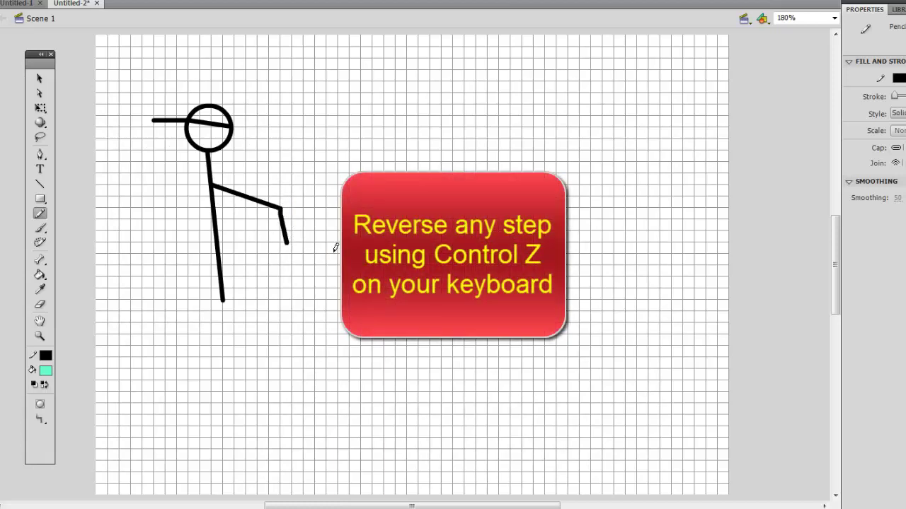
{"action": "key", "text": "ctrl+z"}
{"action": "left_click_drag", "start_coordinate": [283, 207], "coordinate": [276, 247]}
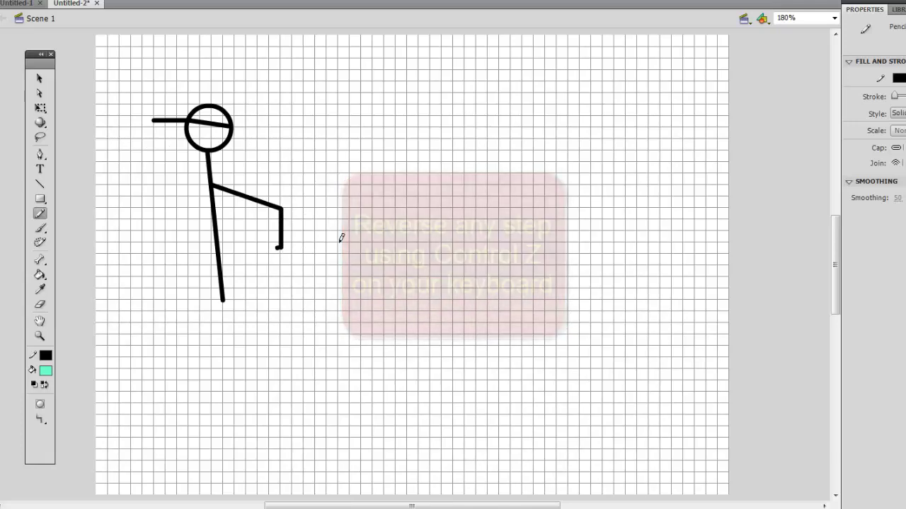
{"action": "key", "text": "ctrl+z"}
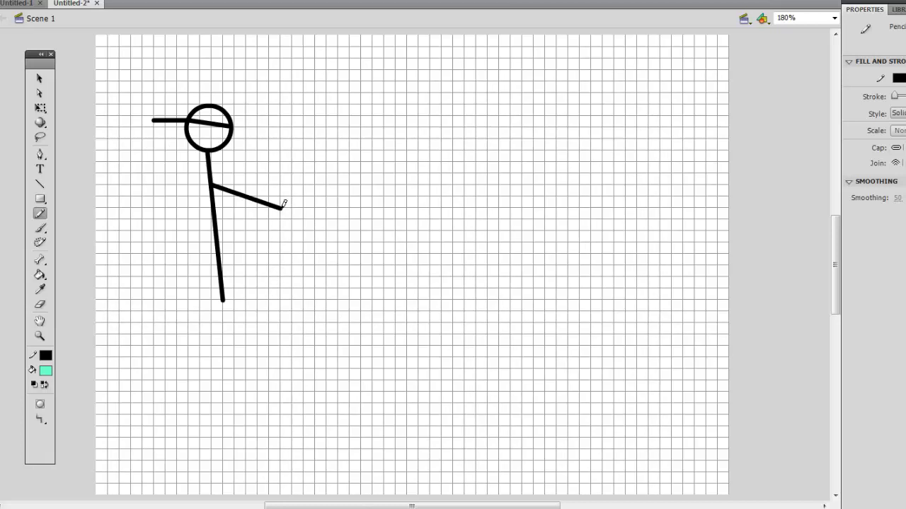
{"action": "left_click_drag", "start_coordinate": [282, 208], "coordinate": [263, 267]}
{"action": "key", "text": "ctrl+z"}
{"action": "mouse_move", "coordinate": [283, 207]}
{"action": "left_mouse_down"}
{"action": "mouse_move", "coordinate": [274, 248]}
{"action": "mouse_move", "coordinate": [281, 256]}
{"action": "mouse_move", "coordinate": [268, 261]}
{"action": "mouse_move", "coordinate": [276, 271]}
{"action": "mouse_move", "coordinate": [284, 256]}
{"action": "left_mouse_up"}
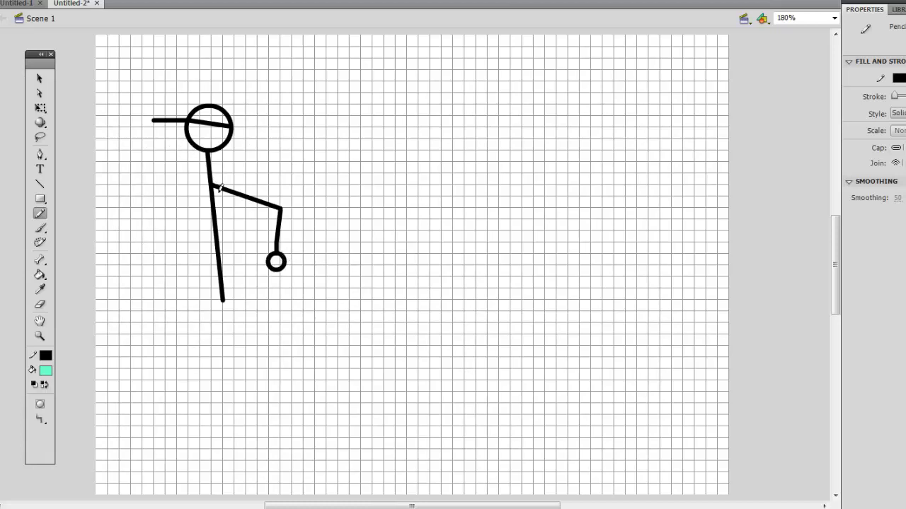
Draw the front arm, shorten it at the elbow with the Eraser, and add a raised forearm ending in a round fist
{"action": "left_click_drag", "start_coordinate": [211, 185], "coordinate": [165, 211]}
{"action": "key", "text": "ctrl+z"}
{"action": "left_click_drag", "start_coordinate": [210, 183], "coordinate": [134, 220]}
{"action": "left_click_drag", "start_coordinate": [132, 223], "coordinate": [118, 174]}
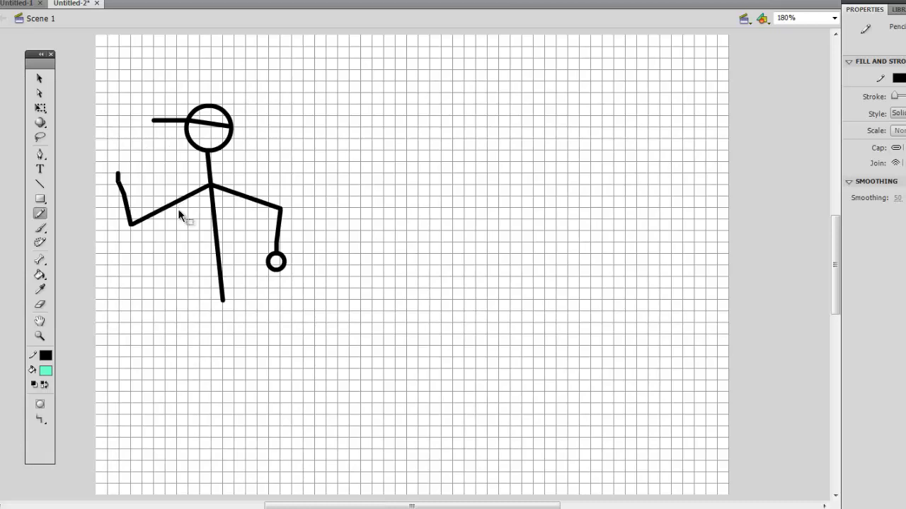
{"action": "key", "text": "ctrl+z"}
{"action": "left_click", "coordinate": [39, 304]}
{"action": "left_click_drag", "start_coordinate": [133, 217], "coordinate": [142, 227]}
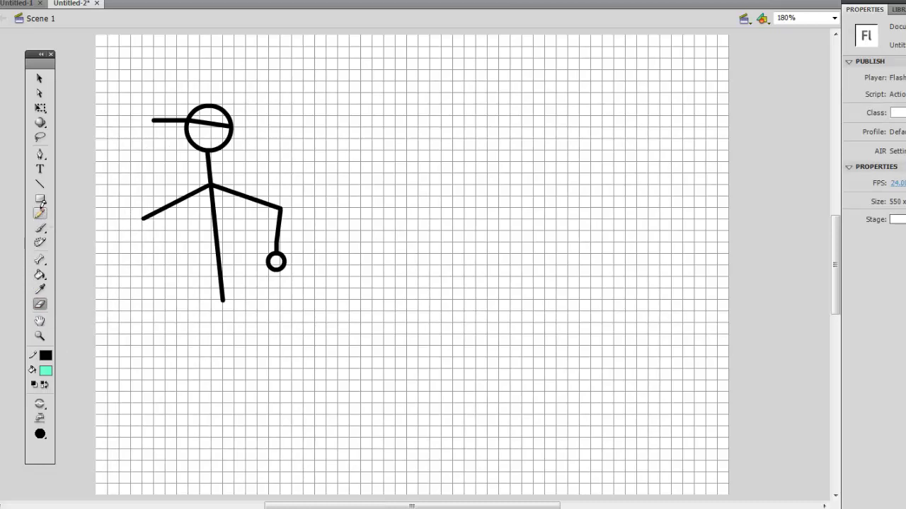
{"action": "left_click", "coordinate": [40, 213]}
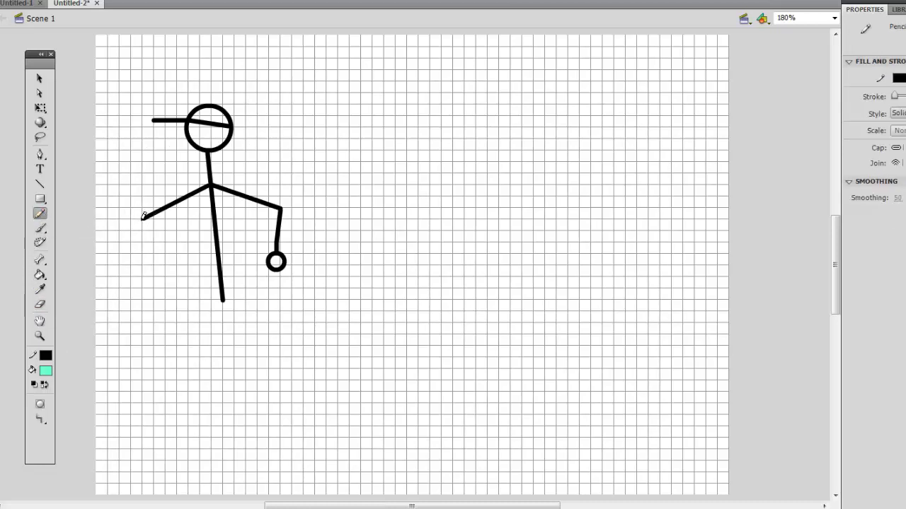
{"action": "mouse_move", "coordinate": [143, 217]}
{"action": "left_mouse_down"}
{"action": "mouse_move", "coordinate": [120, 179]}
{"action": "mouse_move", "coordinate": [123, 160]}
{"action": "mouse_move", "coordinate": [102, 155]}
{"action": "mouse_move", "coordinate": [98, 177]}
{"action": "mouse_move", "coordinate": [121, 177]}
{"action": "left_mouse_up"}
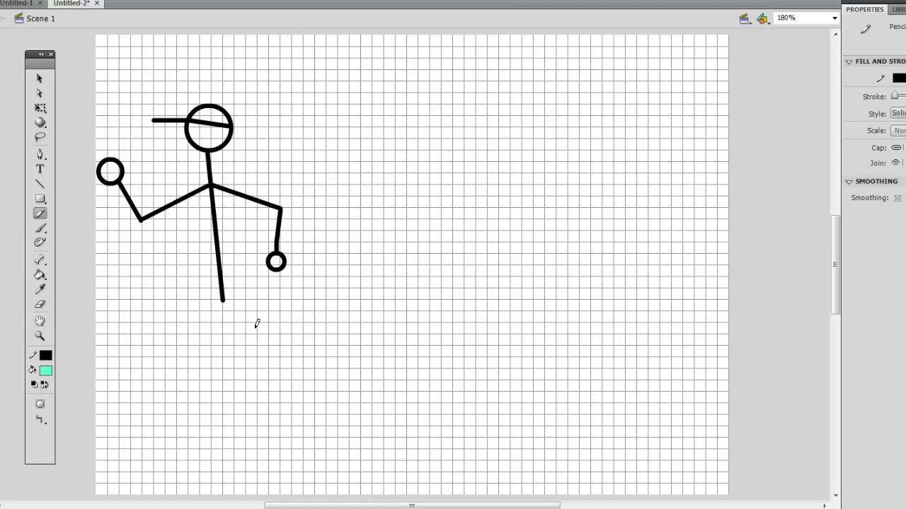
Draw the front leg striding forward with a bent knee, and erase the excess line at the ankle
{"action": "mouse_move", "coordinate": [223, 300]}
{"action": "left_mouse_down"}
{"action": "mouse_move", "coordinate": [211, 324]}
{"action": "mouse_move", "coordinate": [159, 362]}
{"action": "left_mouse_up"}
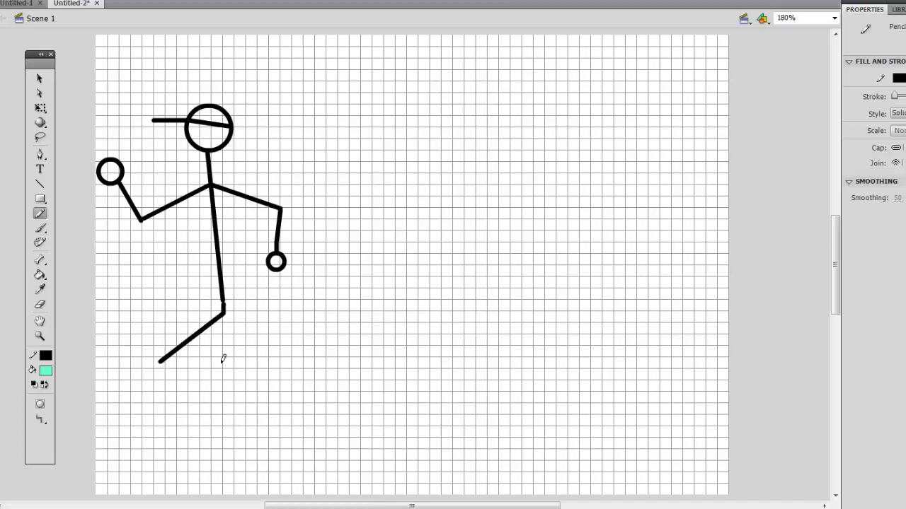
{"action": "left_click_drag", "start_coordinate": [160, 362], "coordinate": [141, 425]}
{"action": "key", "text": "ctrl+z"}
{"action": "left_click_drag", "start_coordinate": [160, 361], "coordinate": [103, 445]}
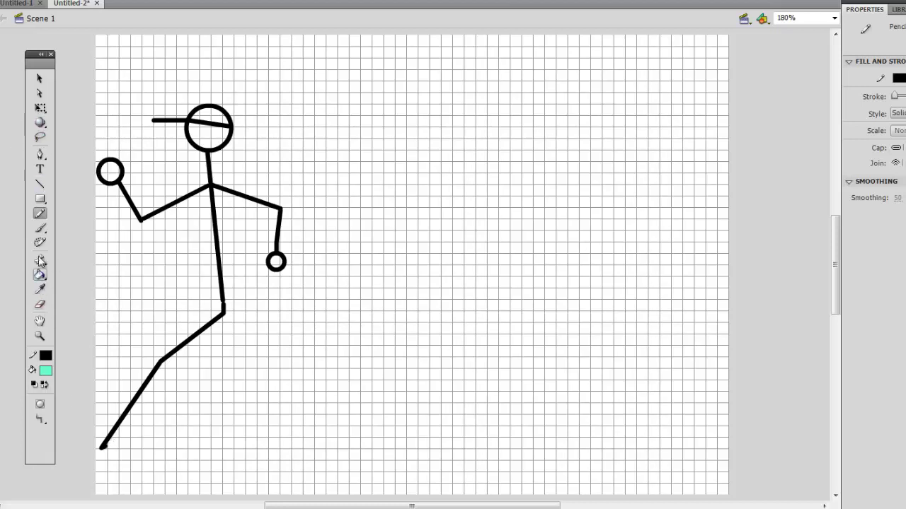
{"action": "left_click", "coordinate": [39, 305]}
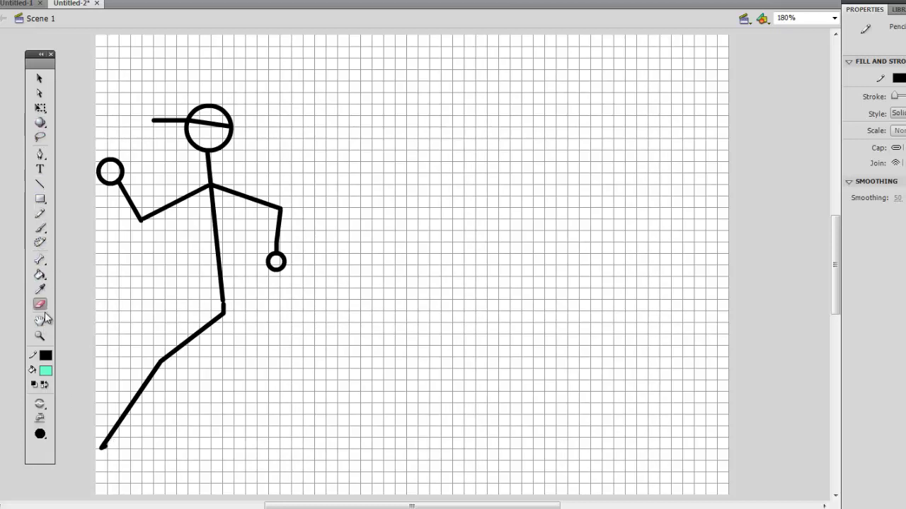
{"action": "left_click_drag", "start_coordinate": [106, 446], "coordinate": [118, 439]}
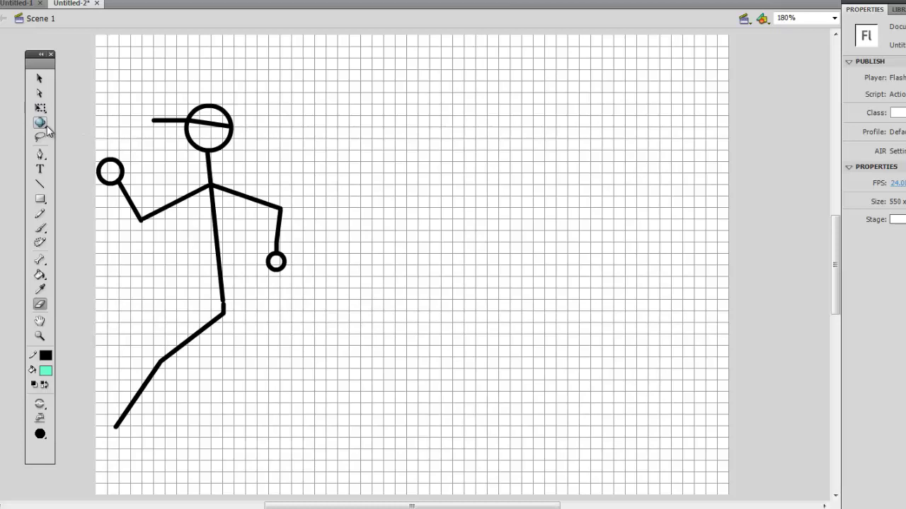
Draw an angular foot on the front leg, and a rear leg bent back at the knee with an oval foot
{"action": "left_click", "coordinate": [39, 215]}
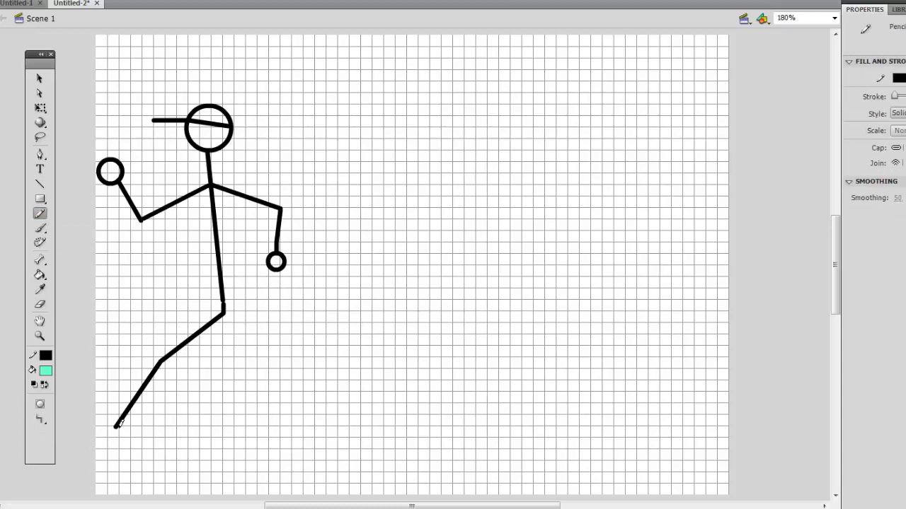
{"action": "mouse_move", "coordinate": [117, 426]}
{"action": "left_mouse_down"}
{"action": "mouse_move", "coordinate": [107, 427]}
{"action": "mouse_move", "coordinate": [122, 443]}
{"action": "mouse_move", "coordinate": [131, 439]}
{"action": "mouse_move", "coordinate": [121, 423]}
{"action": "mouse_move", "coordinate": [94, 424]}
{"action": "left_mouse_up"}
{"action": "key", "text": "ctrl+z"}
{"action": "mouse_move", "coordinate": [126, 433]}
{"action": "left_mouse_down"}
{"action": "mouse_move", "coordinate": [89, 414]}
{"action": "mouse_move", "coordinate": [76, 423]}
{"action": "mouse_move", "coordinate": [122, 449]}
{"action": "mouse_move", "coordinate": [129, 433]}
{"action": "left_mouse_up"}
{"action": "key", "text": "ctrl+z"}
{"action": "mouse_move", "coordinate": [116, 425]}
{"action": "left_mouse_down"}
{"action": "mouse_move", "coordinate": [105, 410]}
{"action": "mouse_move", "coordinate": [90, 410]}
{"action": "mouse_move", "coordinate": [99, 430]}
{"action": "mouse_move", "coordinate": [120, 428]}
{"action": "left_mouse_up"}
{"action": "mouse_move", "coordinate": [225, 311]}
{"action": "left_mouse_down"}
{"action": "mouse_move", "coordinate": [233, 389]}
{"action": "mouse_move", "coordinate": [310, 381]}
{"action": "mouse_move", "coordinate": [300, 388]}
{"action": "mouse_move", "coordinate": [304, 405]}
{"action": "mouse_move", "coordinate": [304, 370]}
{"action": "left_mouse_up"}
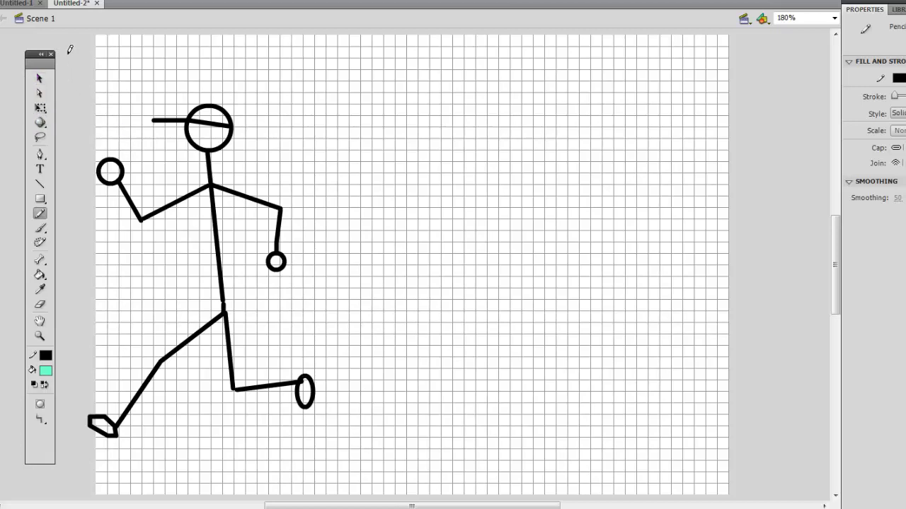
Select the whole stick figure and move it to the middle of the stage with the Free Transform tool
{"action": "left_click", "coordinate": [40, 77]}
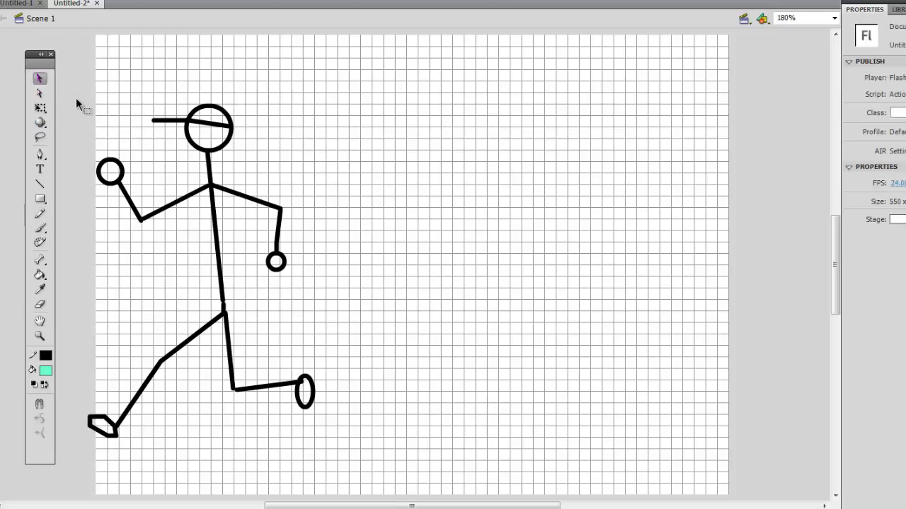
{"action": "mouse_move", "coordinate": [73, 69]}
{"action": "left_mouse_down"}
{"action": "mouse_move", "coordinate": [71, 307]}
{"action": "mouse_move", "coordinate": [92, 429]}
{"action": "mouse_move", "coordinate": [228, 488]}
{"action": "mouse_move", "coordinate": [318, 481]}
{"action": "mouse_move", "coordinate": [349, 493]}
{"action": "left_mouse_up"}
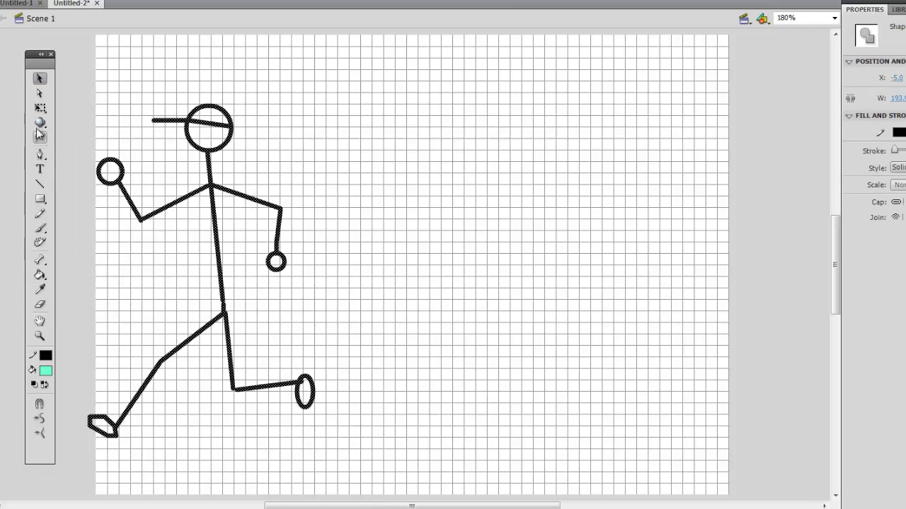
{"action": "left_click", "coordinate": [40, 108]}
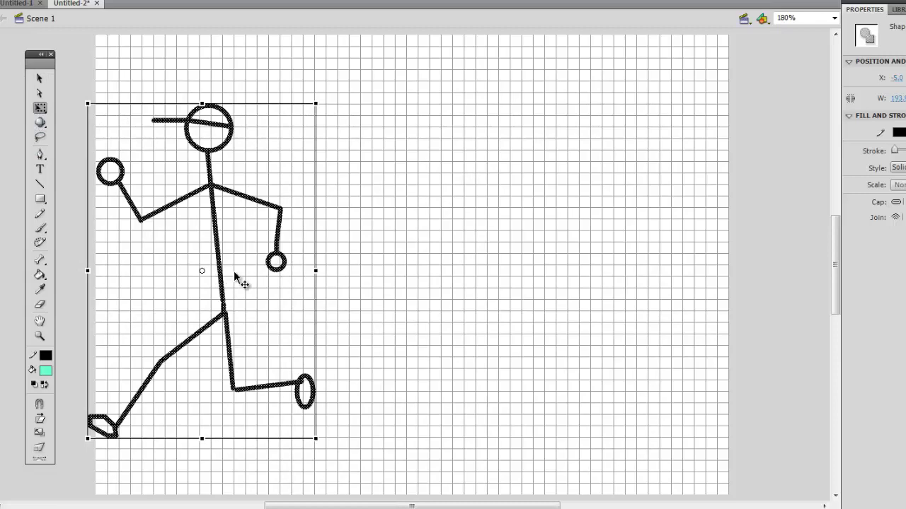
{"action": "left_click_drag", "start_coordinate": [235, 272], "coordinate": [400, 290]}
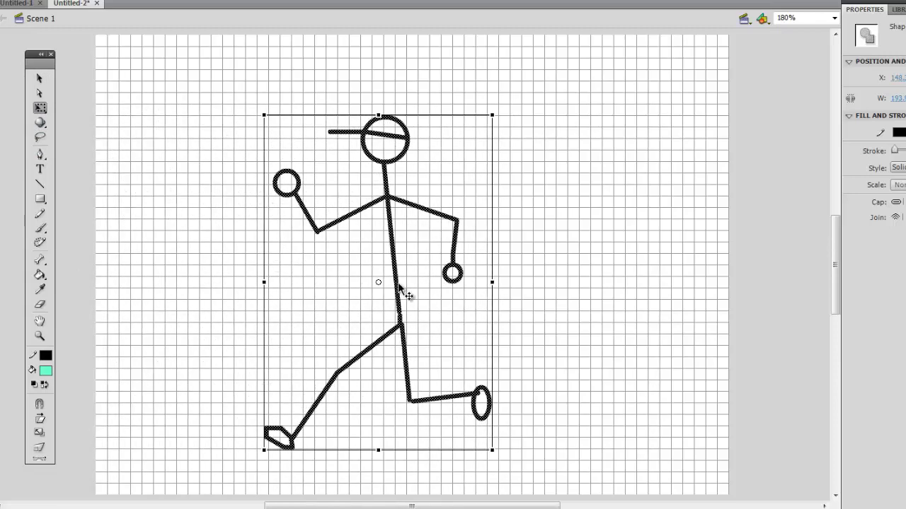
{"action": "left_click", "coordinate": [549, 344]}
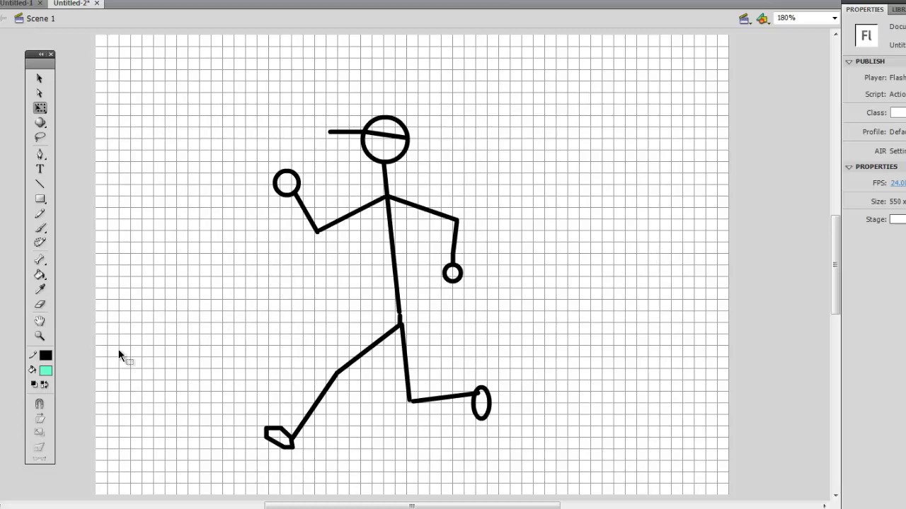
Fill the raised front fist and the front foot with red using the Paint Bucket tool
{"action": "left_click", "coordinate": [39, 274]}
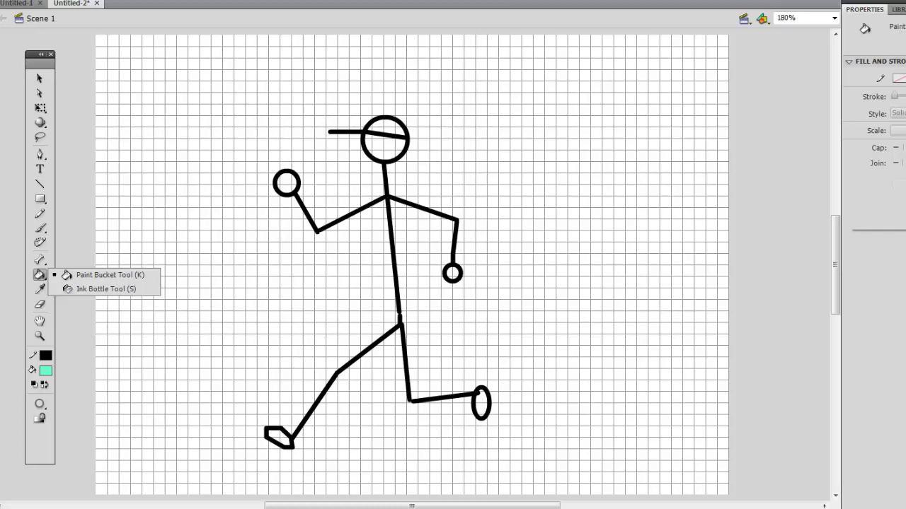
{"action": "left_click", "coordinate": [898, 78]}
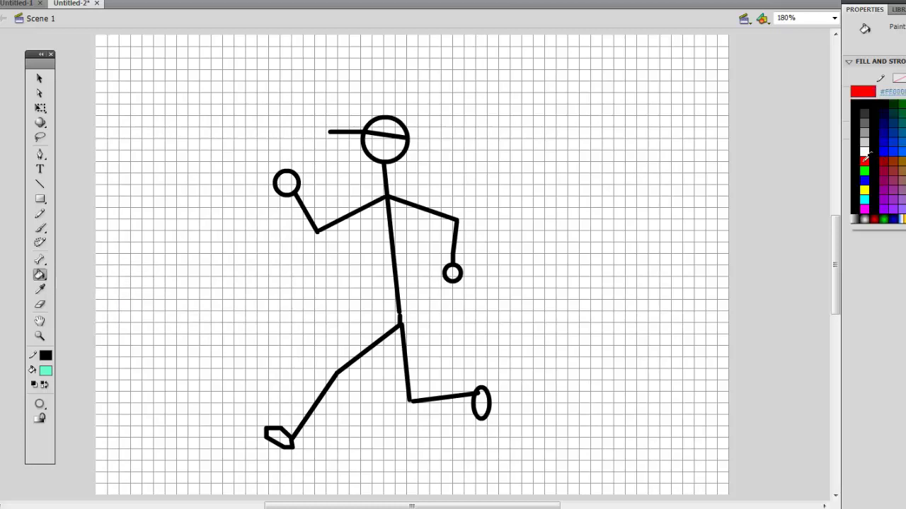
{"action": "left_click", "coordinate": [865, 160]}
{"action": "left_click", "coordinate": [287, 183]}
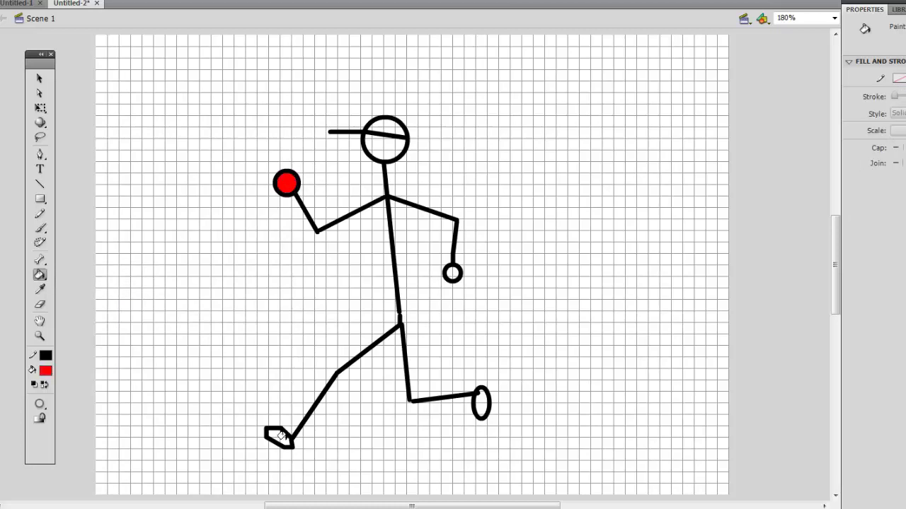
{"action": "left_click", "coordinate": [272, 435]}
Fill the lowered rear hand and the rear oval foot with dark blue
{"action": "left_click", "coordinate": [899, 78]}
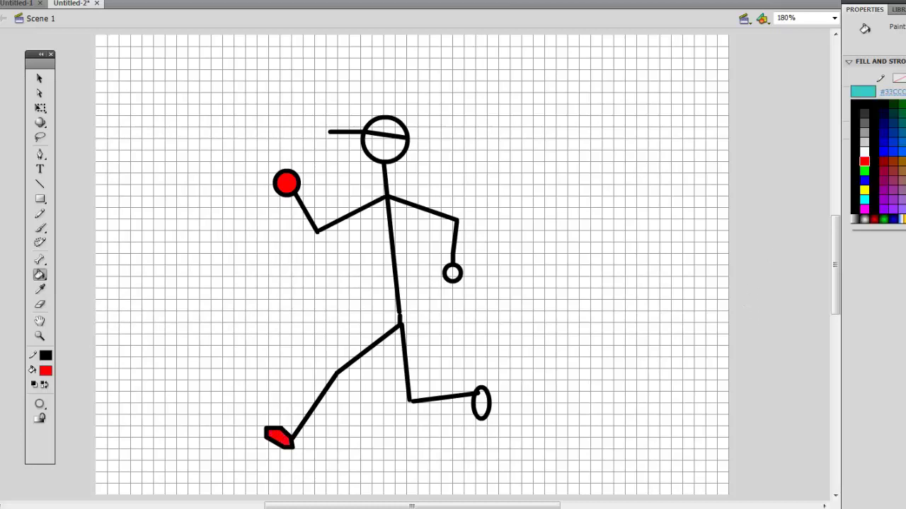
{"action": "left_click", "coordinate": [888, 138]}
{"action": "left_click", "coordinate": [452, 273]}
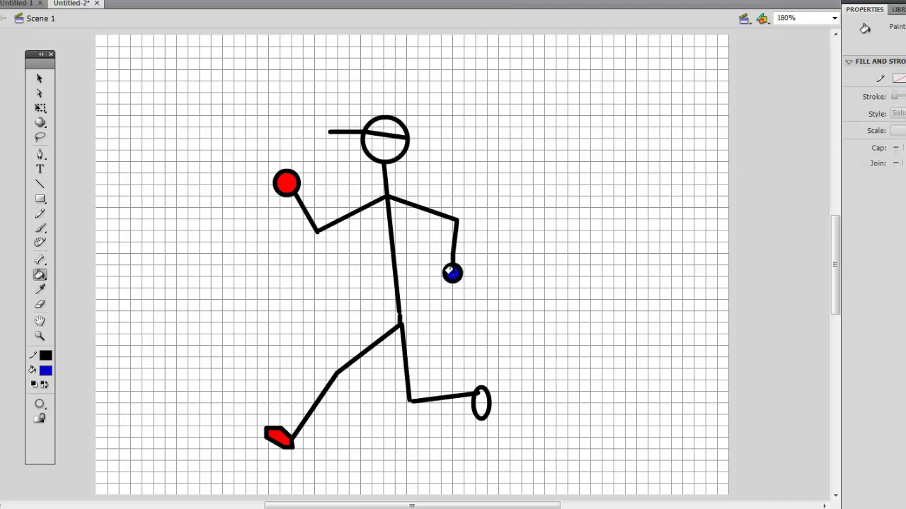
{"action": "left_click", "coordinate": [479, 402]}
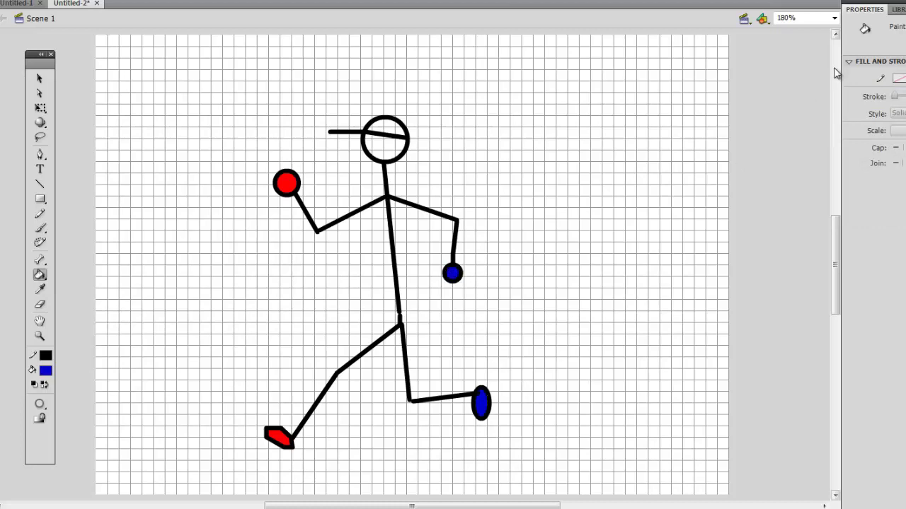
Fill the face and the cap area of the head with pale cyan
{"action": "left_click", "coordinate": [904, 79]}
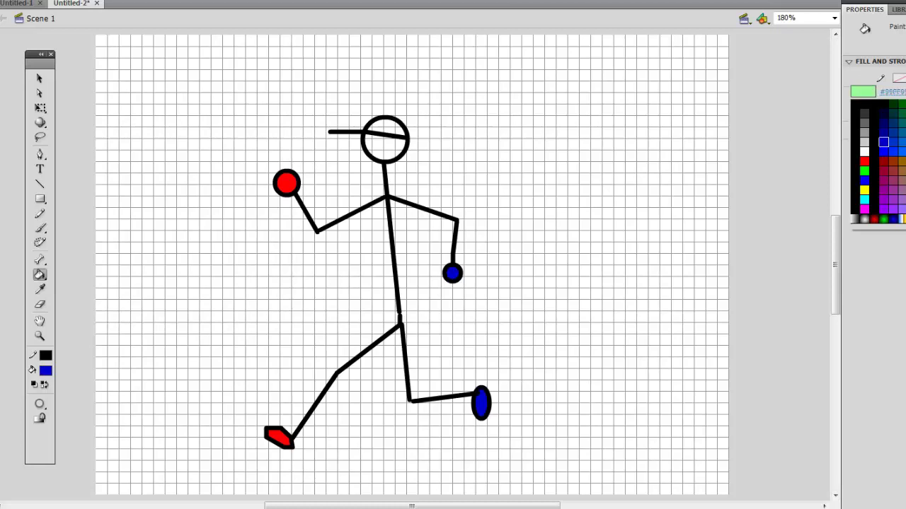
{"action": "left_click", "coordinate": [904, 142]}
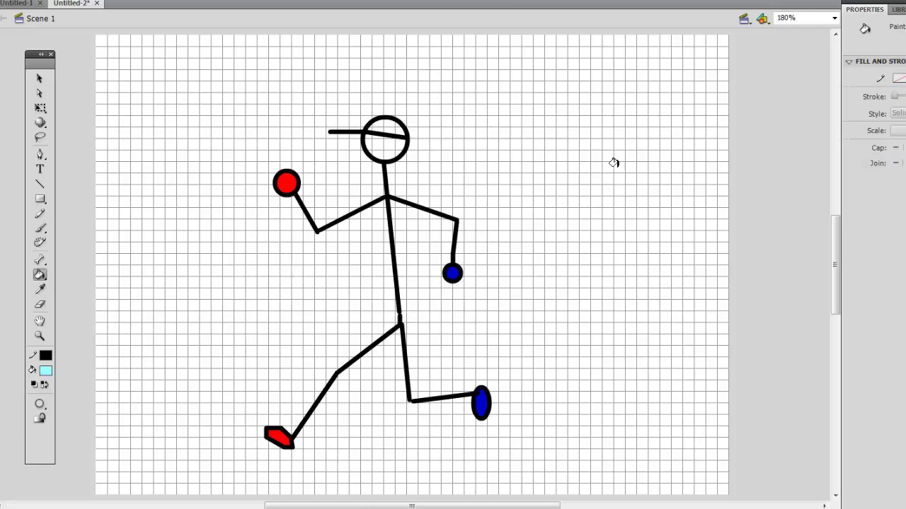
{"action": "left_click", "coordinate": [375, 146]}
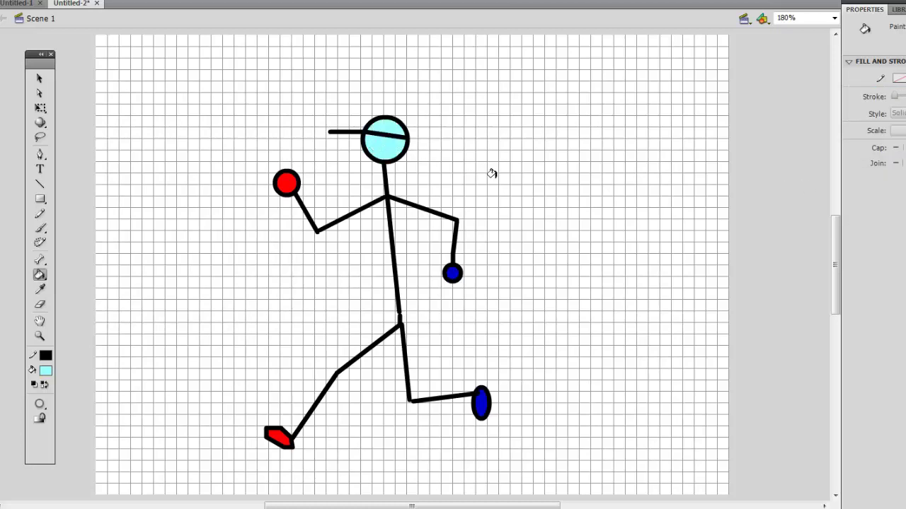
Insert a keyframe at frame 72 of the stick figure's layer
{"action": "left_click", "coordinate": [38, 80]}
{"action": "left_click_drag", "start_coordinate": [163, 46], "coordinate": [558, 500]}
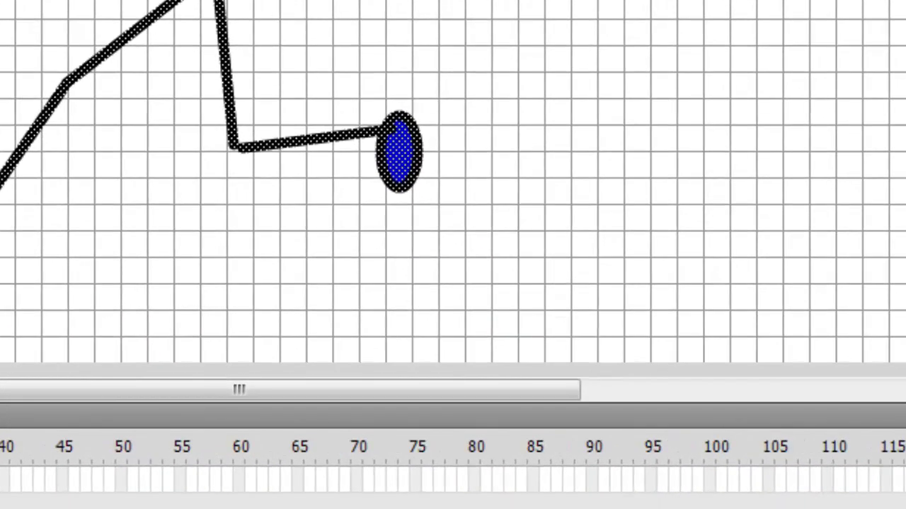
{"action": "left_click", "coordinate": [383, 489]}
{"action": "left_click", "coordinate": [383, 484]}
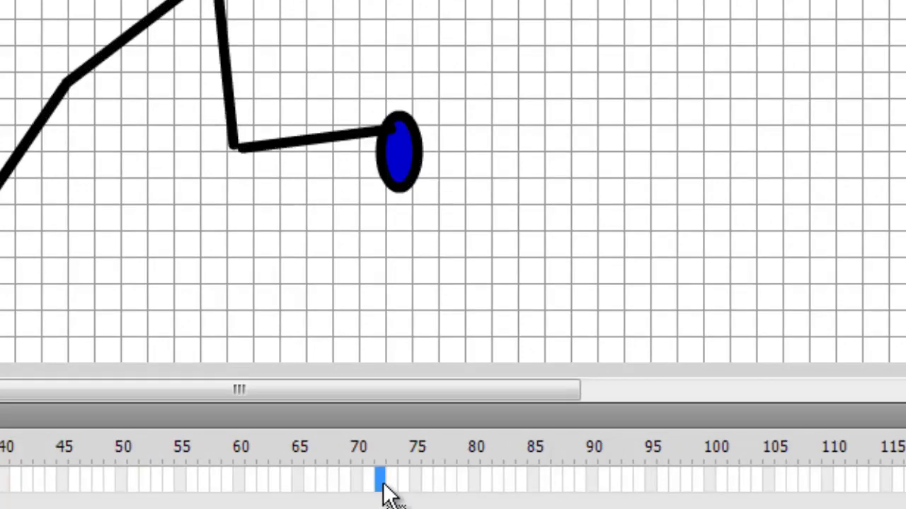
{"action": "right_click", "coordinate": [383, 488]}
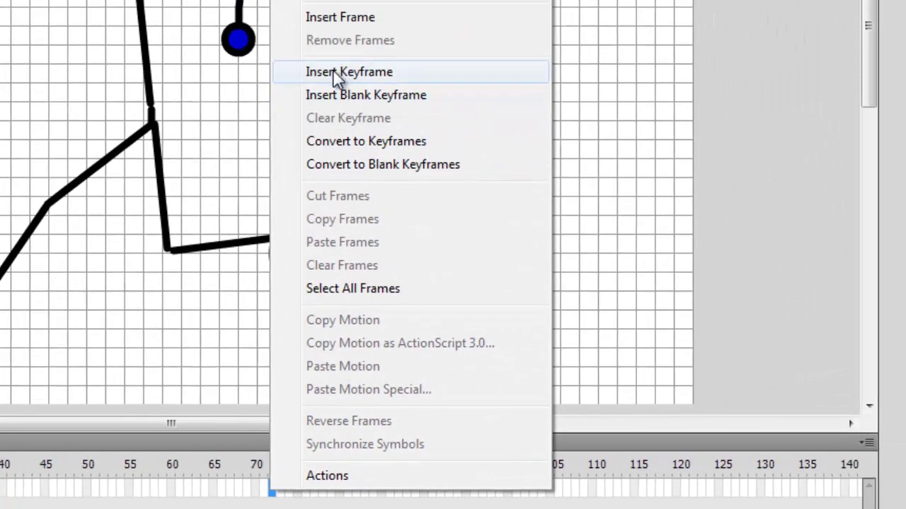
{"action": "left_click", "coordinate": [335, 76]}
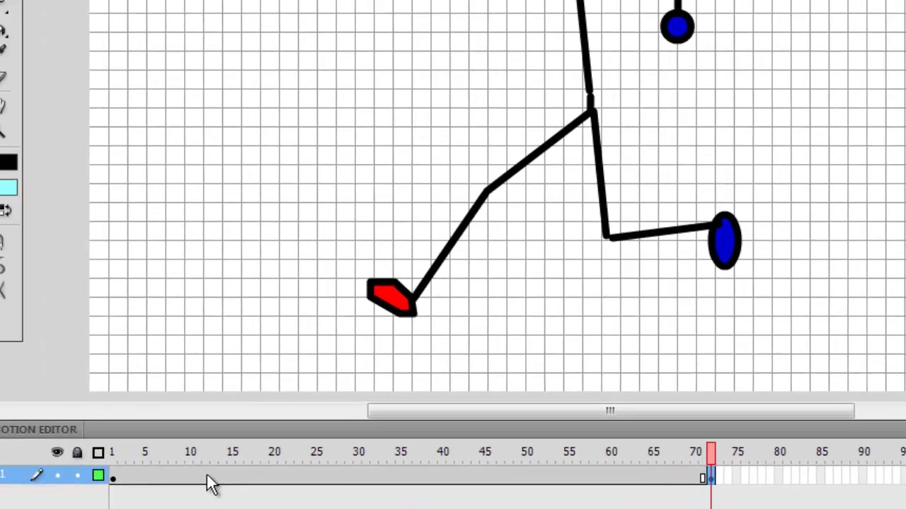
Check the figure on several frames between the first frame and the keyframe at frame 72
{"action": "left_click", "coordinate": [104, 483]}
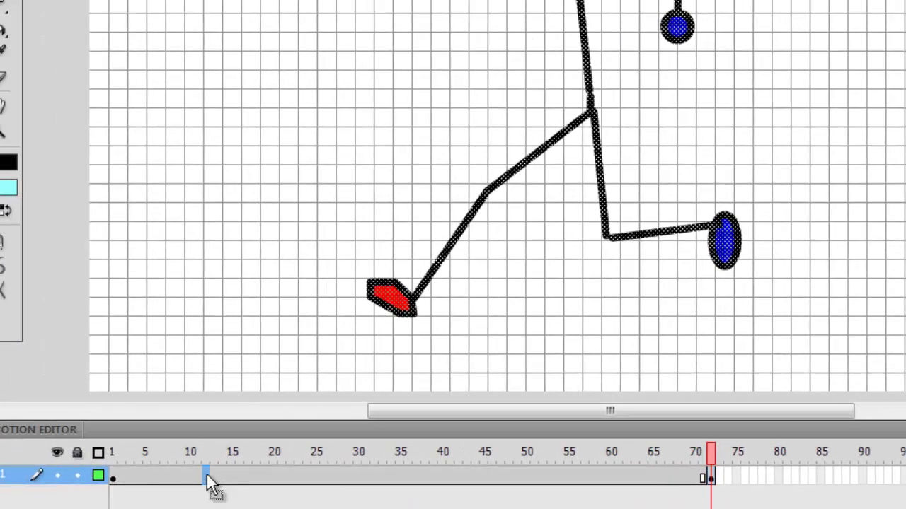
{"action": "left_click_drag", "start_coordinate": [331, 489], "coordinate": [407, 481]}
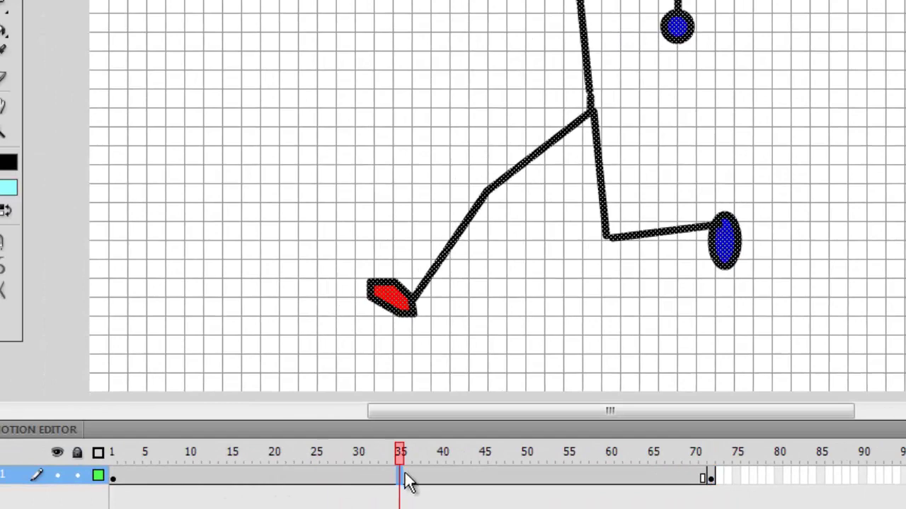
{"action": "left_click", "coordinate": [533, 478]}
{"action": "left_click", "coordinate": [600, 481]}
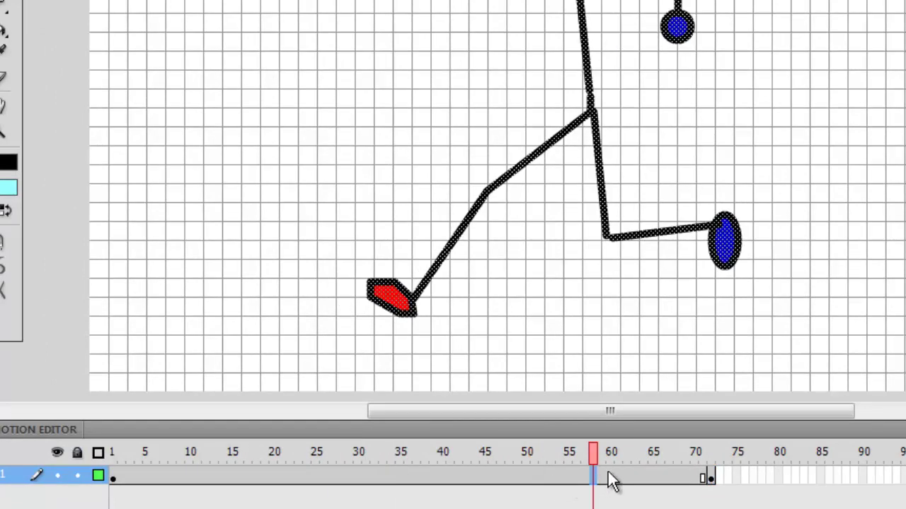
{"action": "left_click", "coordinate": [645, 478]}
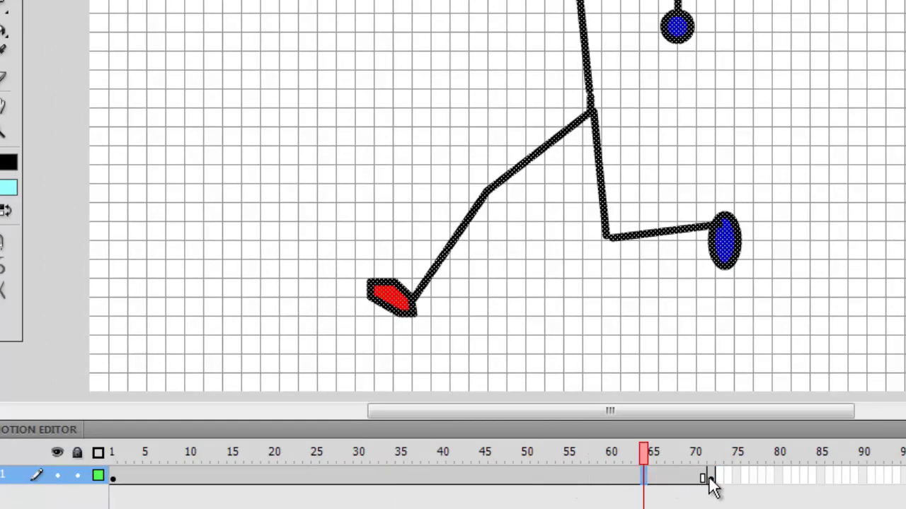
{"action": "left_click", "coordinate": [711, 481]}
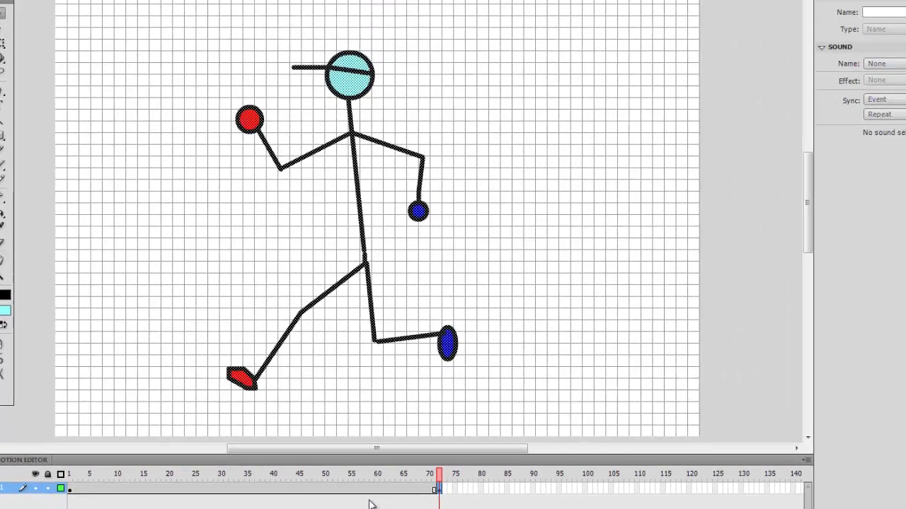
Return to frame 1 and use the Bone tool to add a spine bone from the shoulder joint to the hips
{"action": "left_click", "coordinate": [71, 492]}
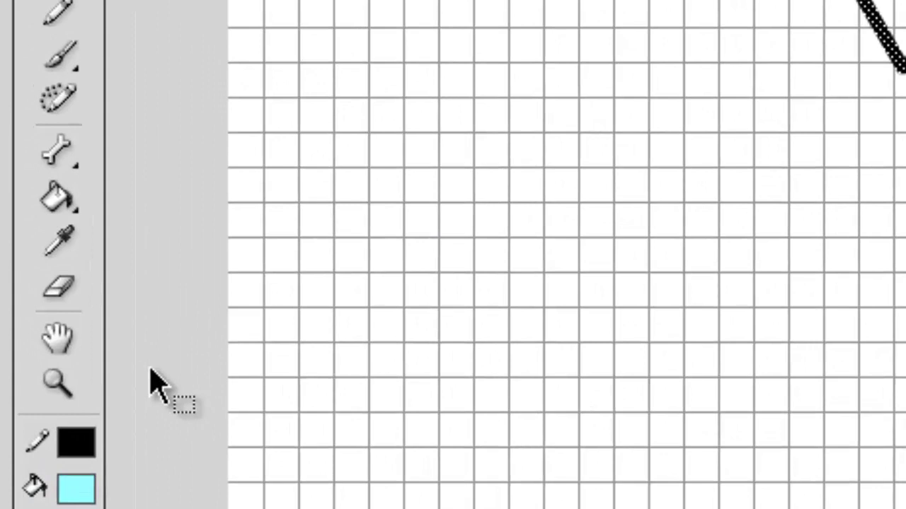
{"action": "left_click", "coordinate": [1, 213]}
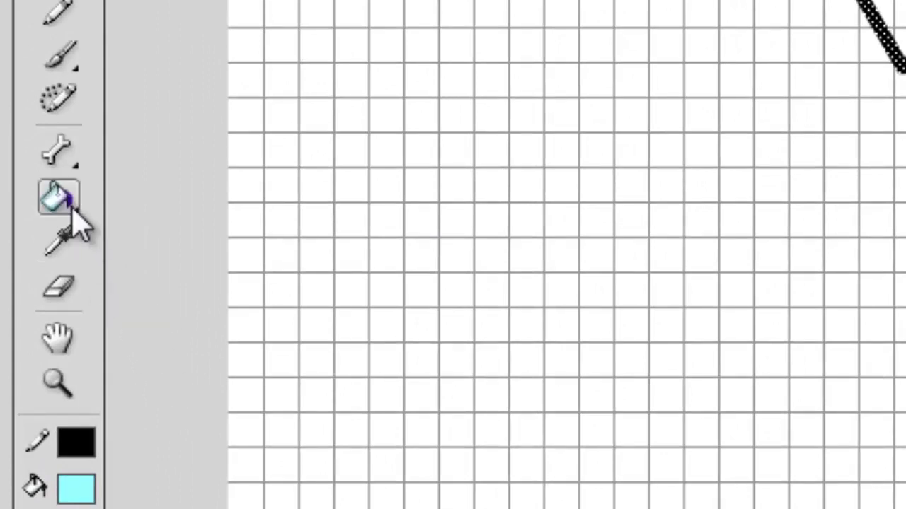
{"action": "left_click", "coordinate": [59, 157]}
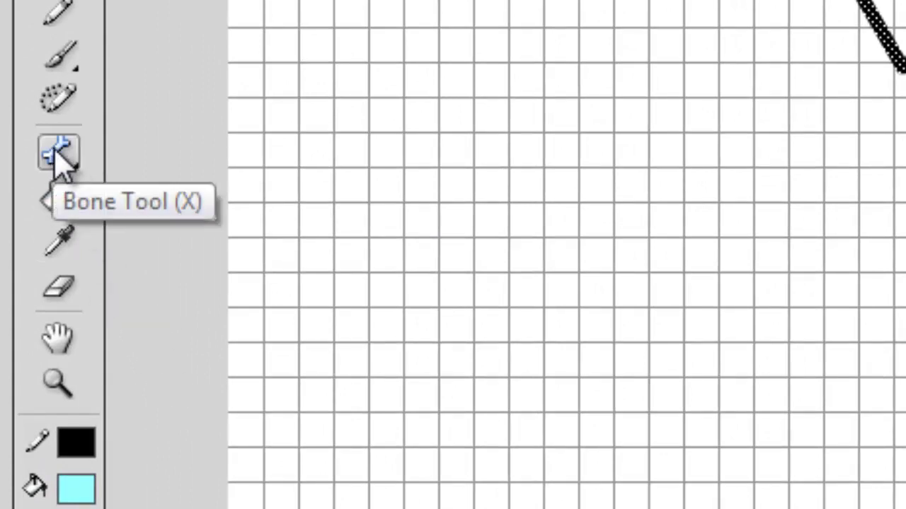
{"action": "left_click", "coordinate": [60, 157]}
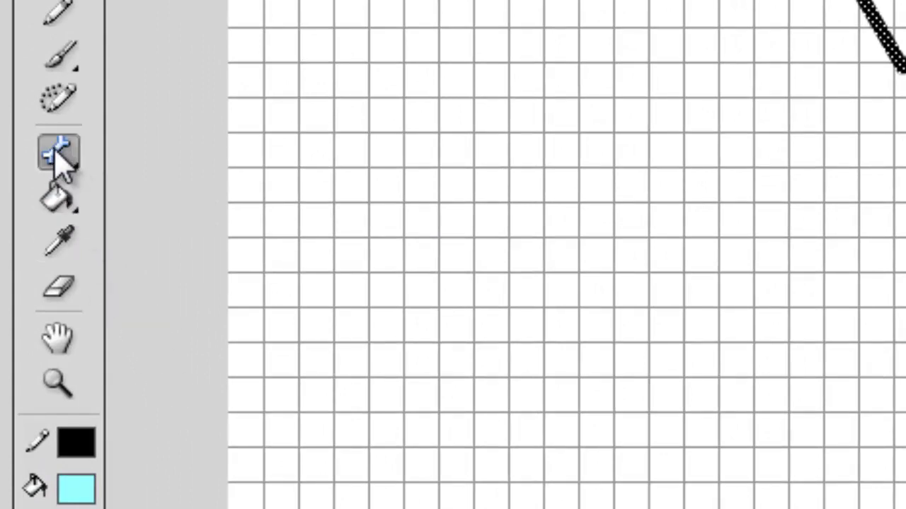
{"action": "left_click_drag", "start_coordinate": [59, 158], "coordinate": [176, 151]}
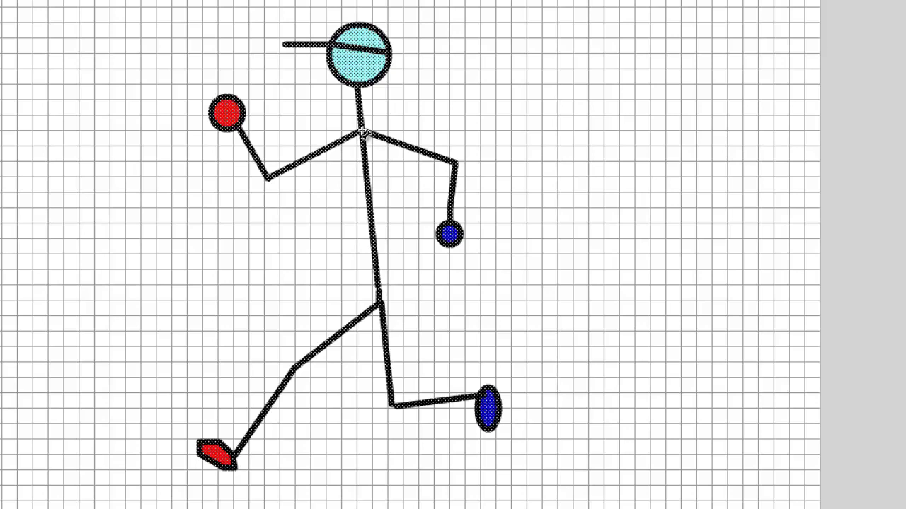
{"action": "left_click_drag", "start_coordinate": [363, 131], "coordinate": [380, 296]}
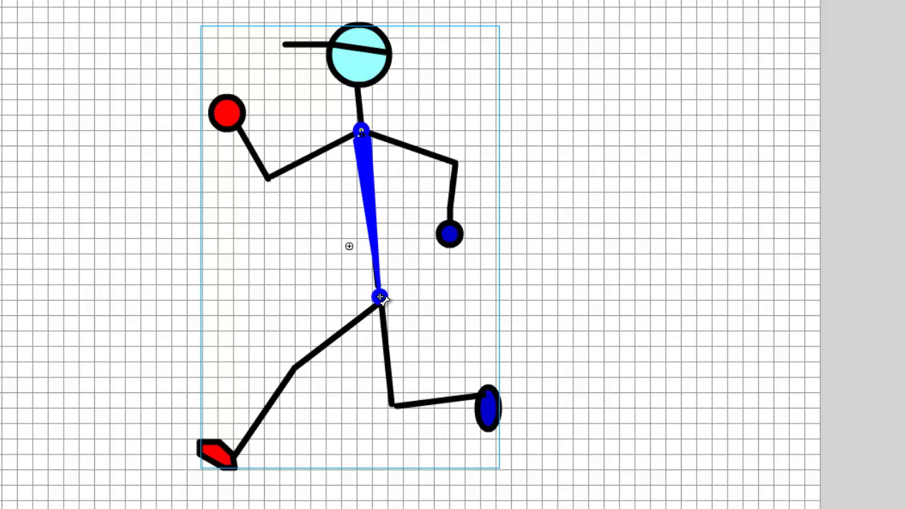
Add connected bones down the front leg from the hips to the knee, the ankle and the tip of the foot
{"action": "left_click", "coordinate": [381, 298]}
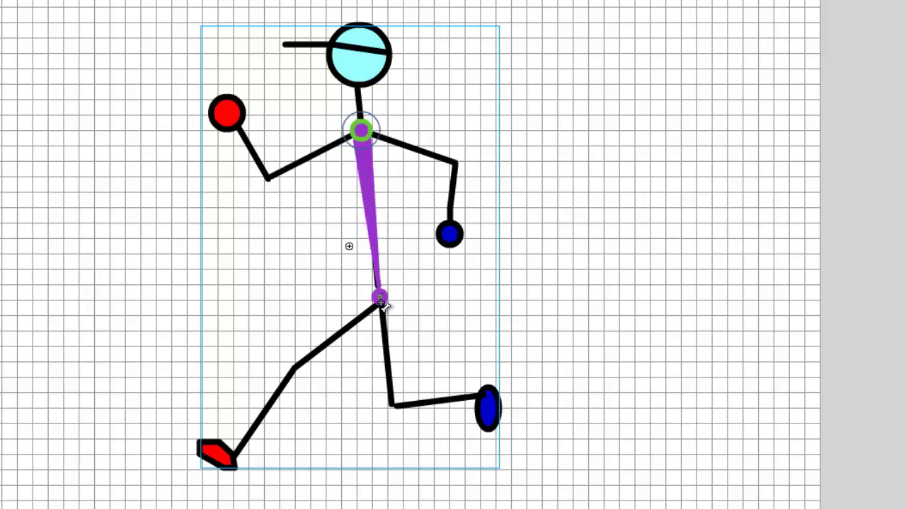
{"action": "left_click_drag", "start_coordinate": [381, 298], "coordinate": [234, 463]}
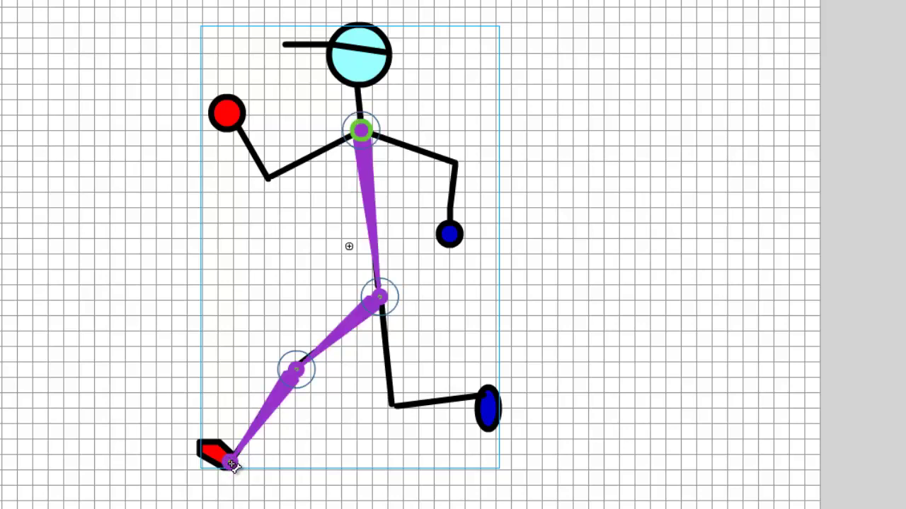
{"action": "left_click_drag", "start_coordinate": [223, 461], "coordinate": [207, 446]}
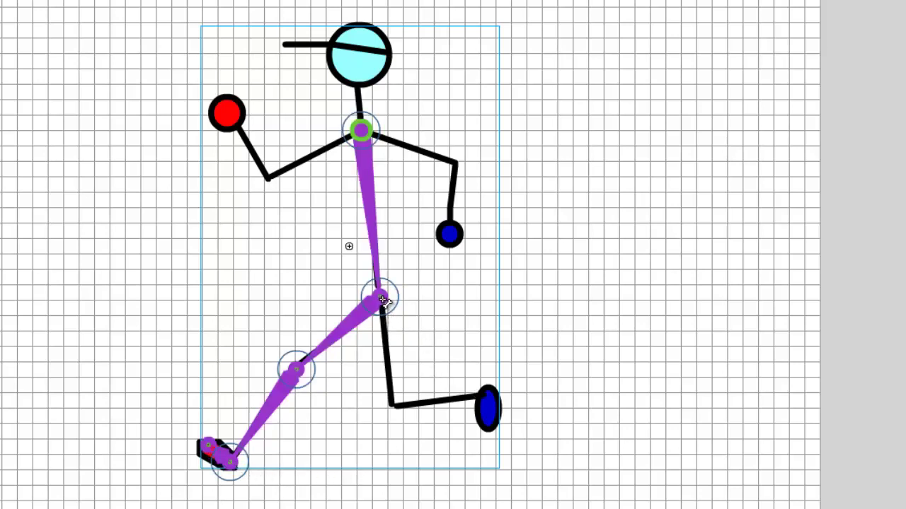
Add connected bones down the rear leg to the foot, and from the shoulder joint through the rear elbow to the blue hand
{"action": "mouse_move", "coordinate": [382, 301]}
{"action": "left_mouse_down"}
{"action": "mouse_move", "coordinate": [394, 411]}
{"action": "mouse_move", "coordinate": [487, 399]}
{"action": "mouse_move", "coordinate": [487, 420]}
{"action": "left_mouse_up"}
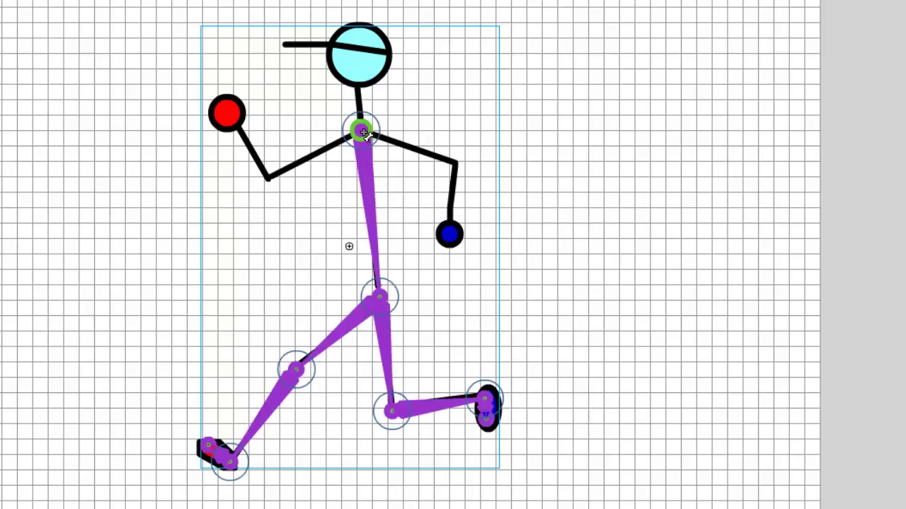
{"action": "mouse_move", "coordinate": [362, 132]}
{"action": "left_mouse_down"}
{"action": "mouse_move", "coordinate": [478, 173]}
{"action": "mouse_move", "coordinate": [447, 163]}
{"action": "mouse_move", "coordinate": [457, 186]}
{"action": "mouse_move", "coordinate": [450, 233]}
{"action": "left_mouse_up"}
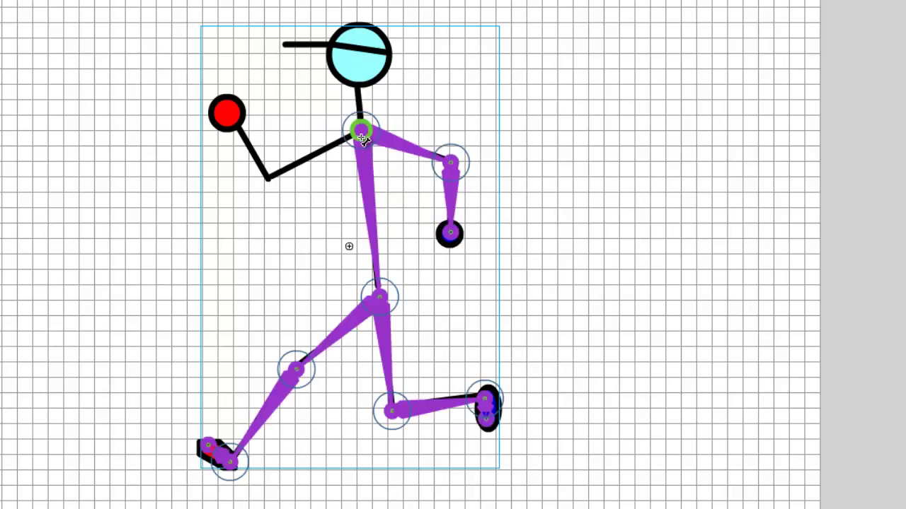
{"action": "left_click_drag", "start_coordinate": [360, 135], "coordinate": [255, 178]}
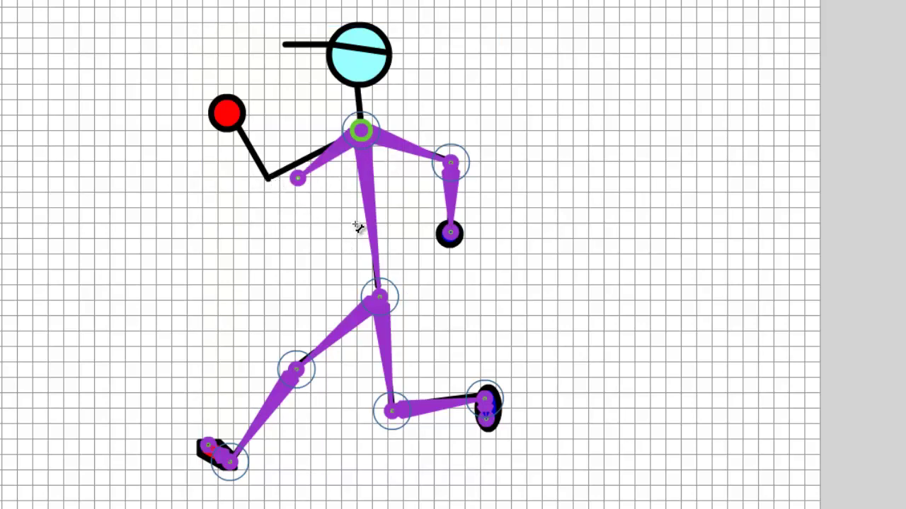
{"action": "key", "text": "ctrl+z"}
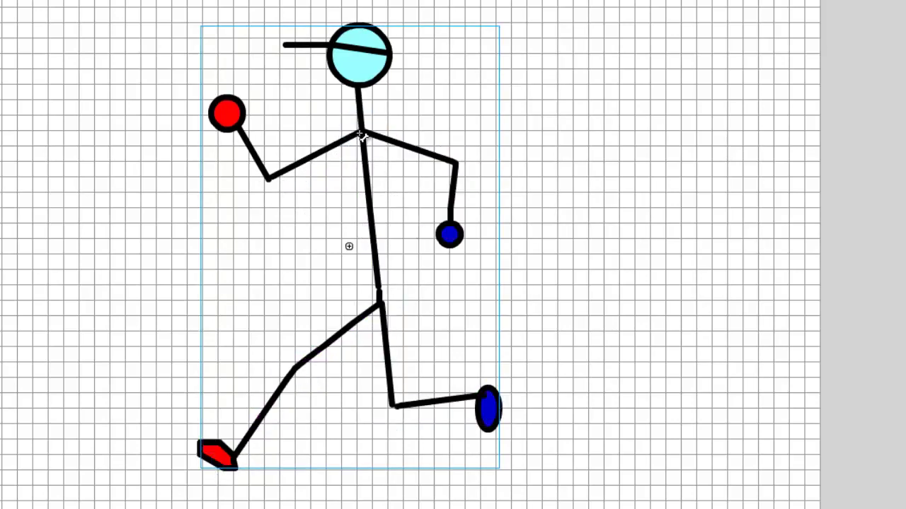
{"action": "key", "text": "ctrl+y"}
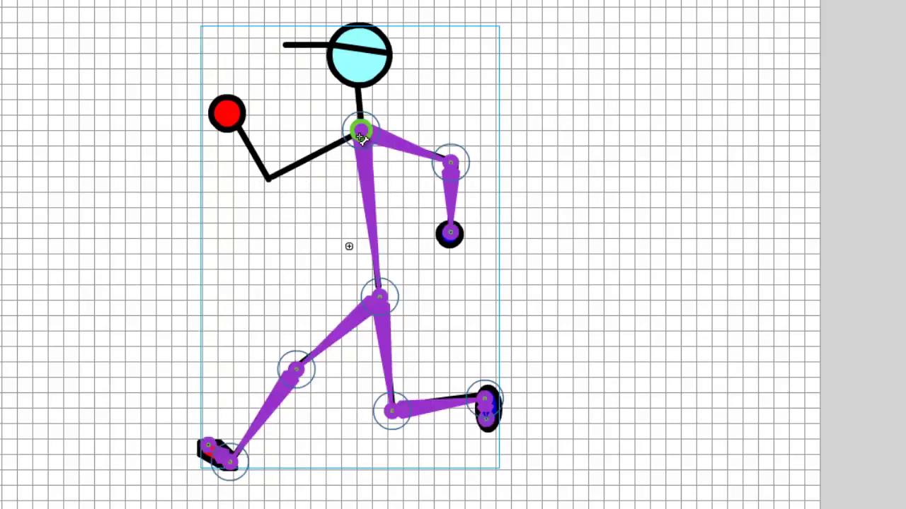
Add bones from the shoulder joint through the front elbow to the red fist, and one up the neck into the head
{"action": "left_click_drag", "start_coordinate": [361, 137], "coordinate": [230, 112]}
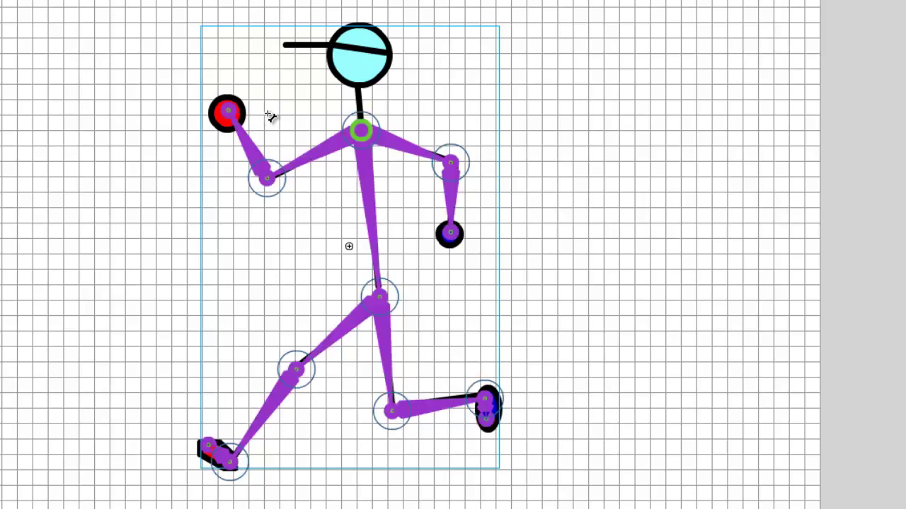
{"action": "left_click_drag", "start_coordinate": [361, 130], "coordinate": [359, 73]}
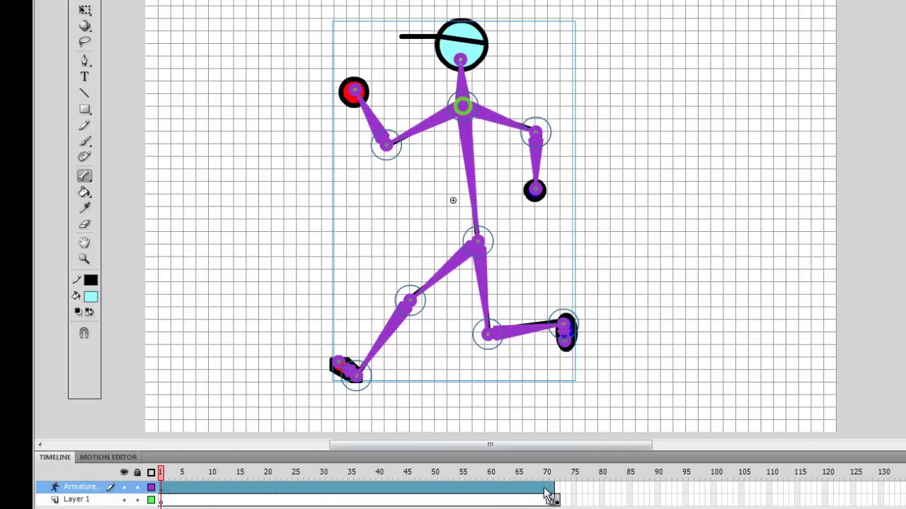
{"action": "left_click", "coordinate": [546, 493]}
{"action": "left_click", "coordinate": [513, 497]}
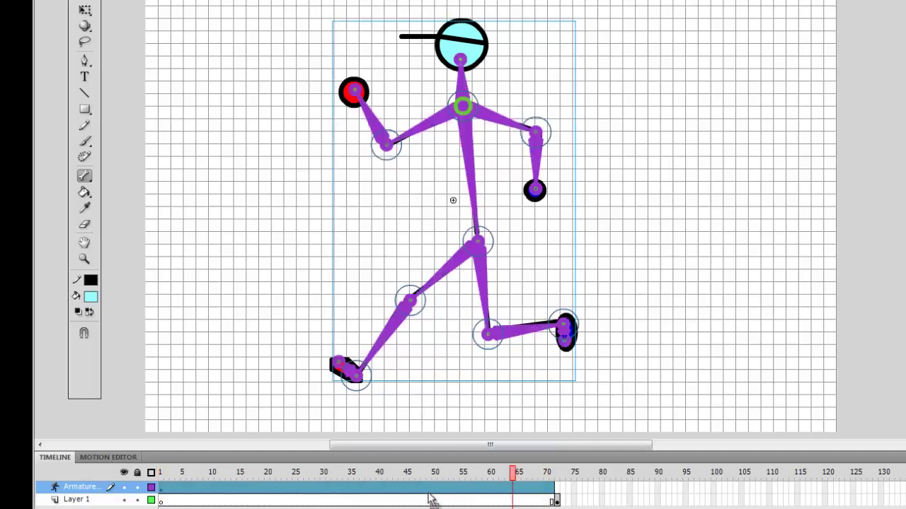
{"action": "left_click", "coordinate": [429, 498]}
{"action": "left_click", "coordinate": [312, 499]}
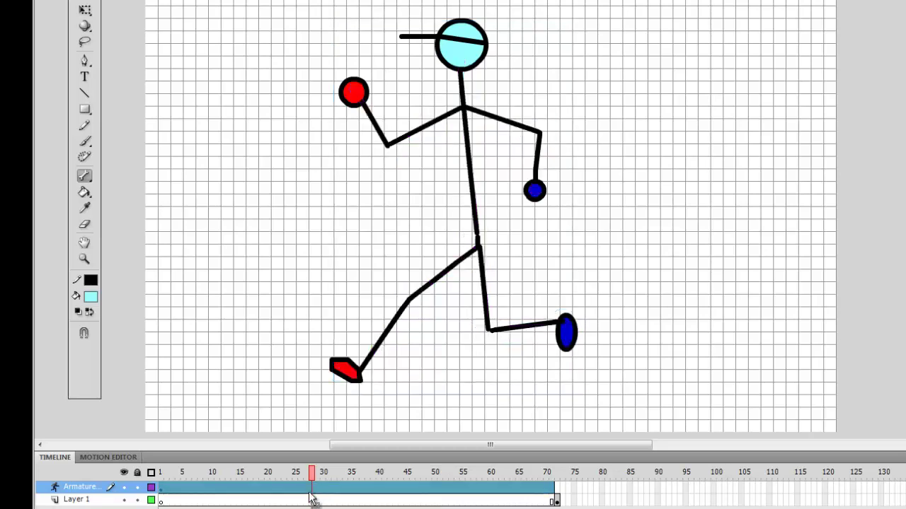
{"action": "left_click", "coordinate": [207, 499]}
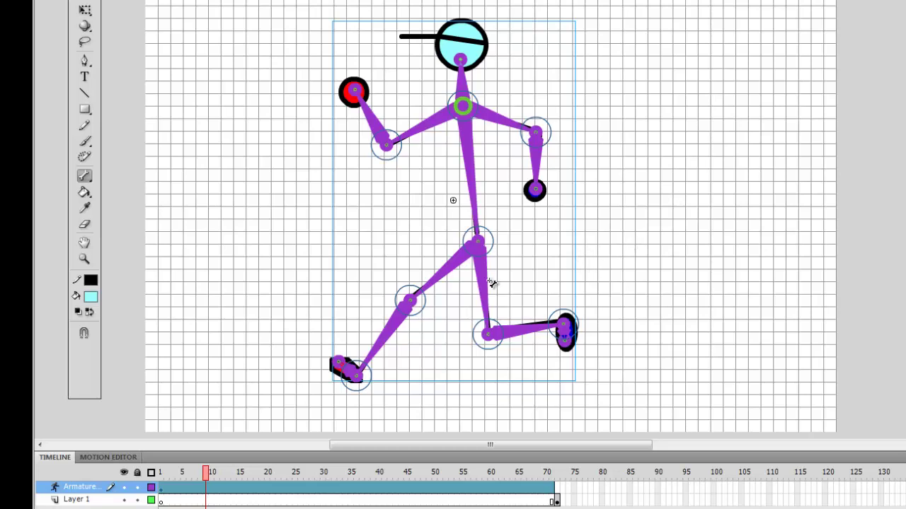
Insert poses in the armature layer at frames 12 and 25
{"action": "left_click", "coordinate": [213, 499]}
{"action": "left_click_drag", "start_coordinate": [214, 494], "coordinate": [219, 493]}
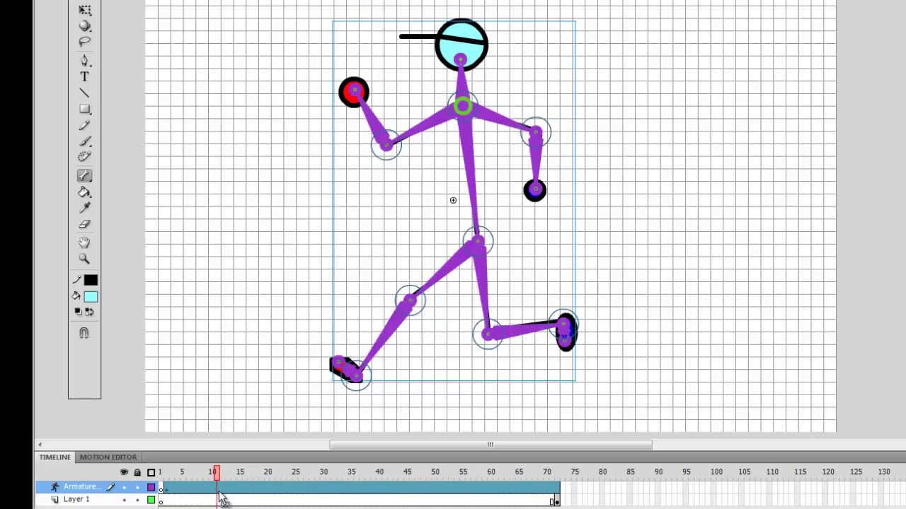
{"action": "left_click", "coordinate": [223, 498]}
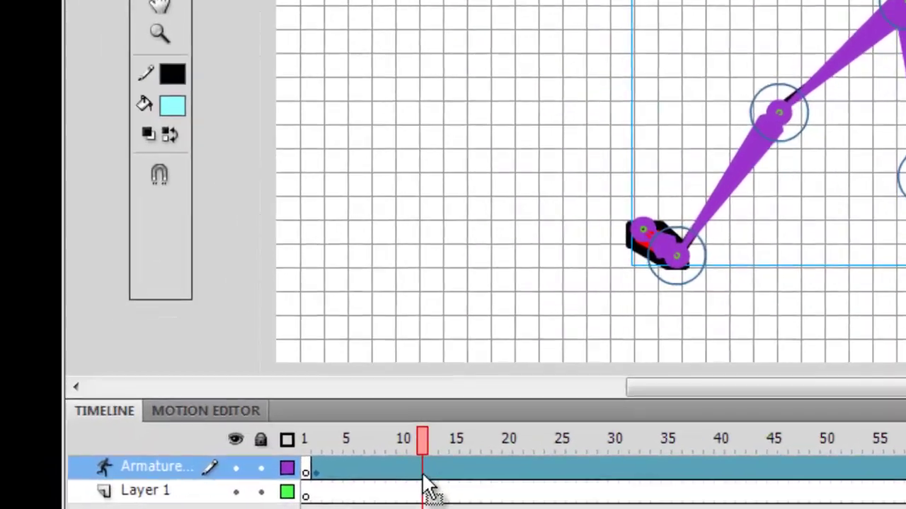
{"action": "right_click", "coordinate": [225, 499]}
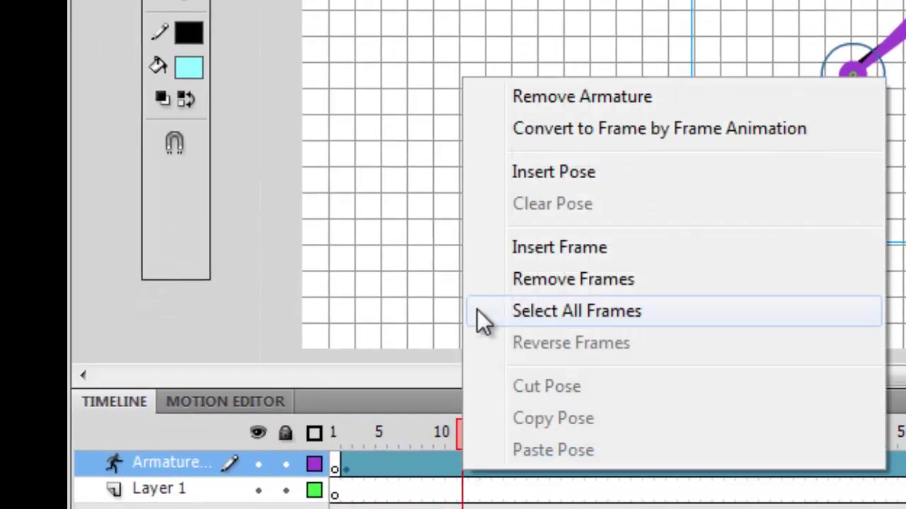
{"action": "left_click", "coordinate": [532, 170]}
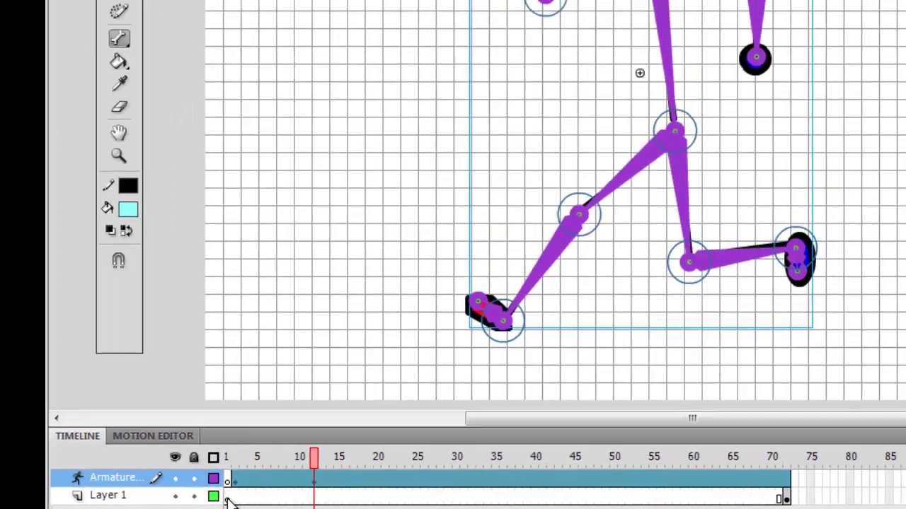
{"action": "left_click", "coordinate": [459, 497]}
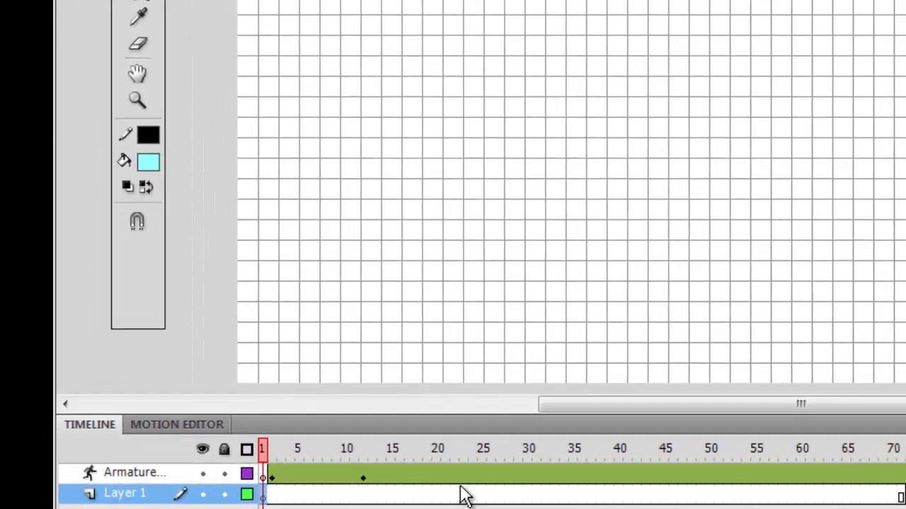
{"action": "left_click", "coordinate": [483, 490]}
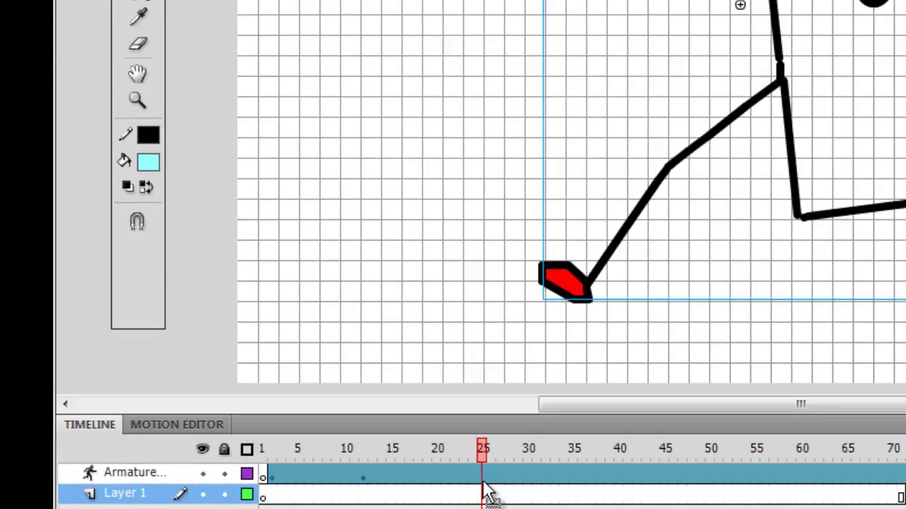
{"action": "right_click", "coordinate": [483, 487]}
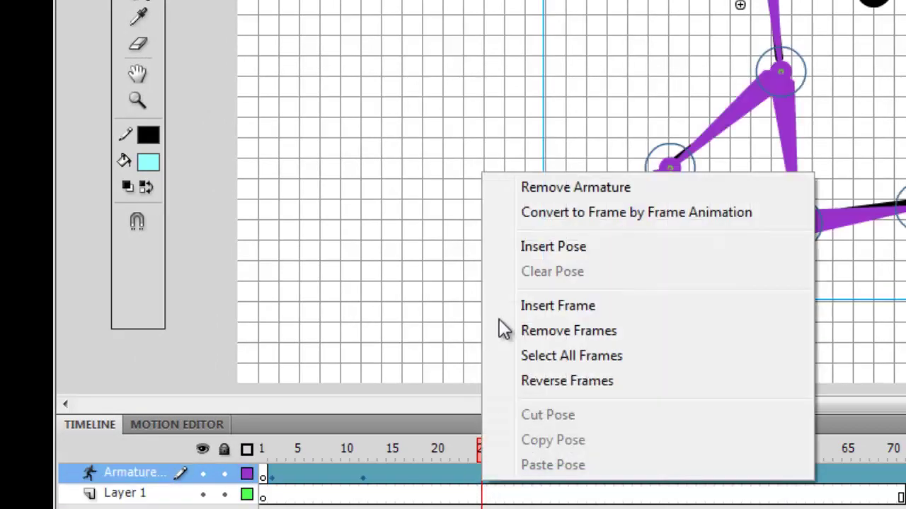
{"action": "left_click", "coordinate": [529, 248]}
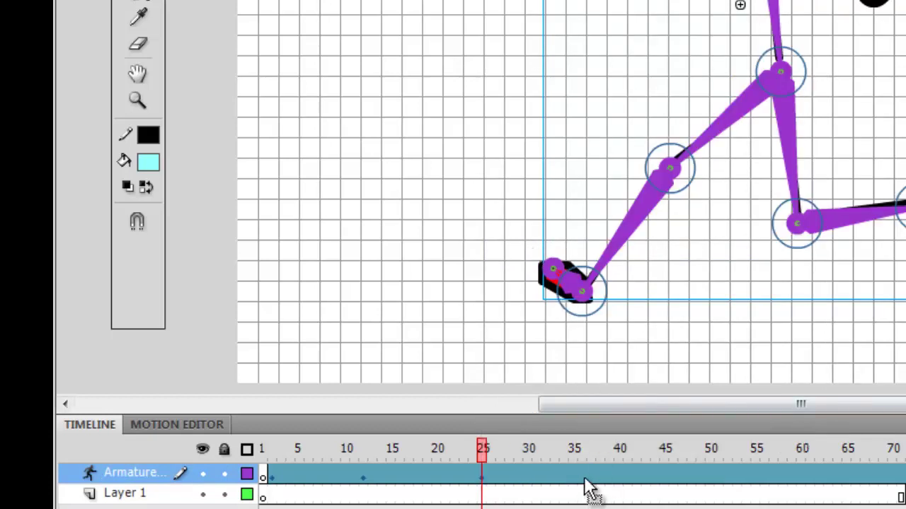
Insert poses in the armature layer at frames 36 and 48
{"action": "left_click", "coordinate": [585, 481]}
{"action": "right_click", "coordinate": [584, 481]}
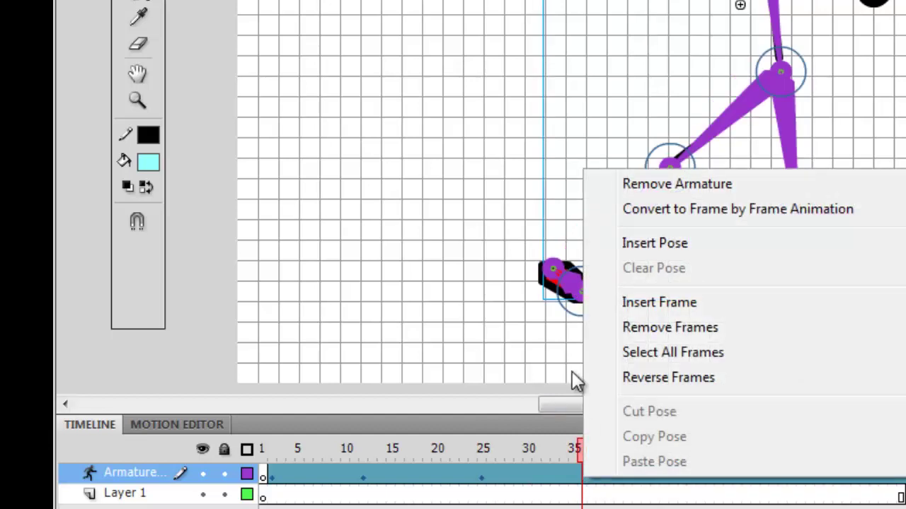
{"action": "left_click", "coordinate": [618, 243]}
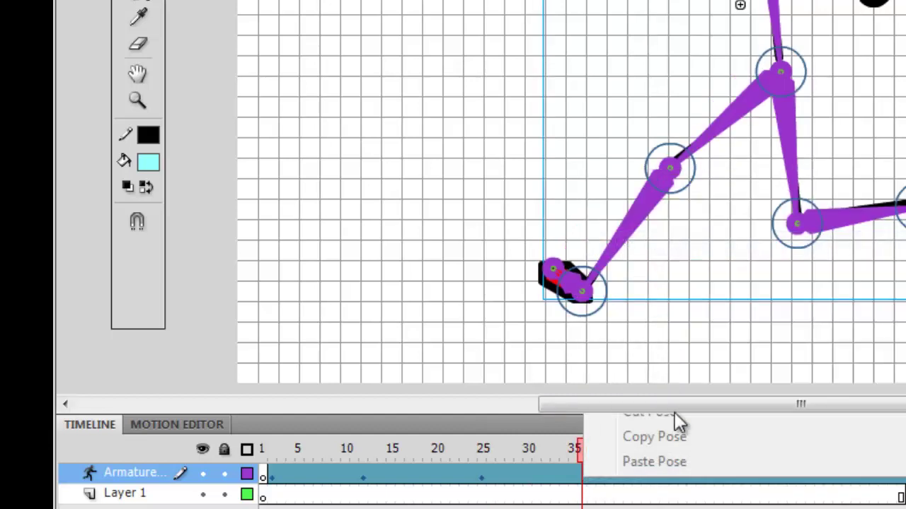
{"action": "left_click", "coordinate": [693, 487]}
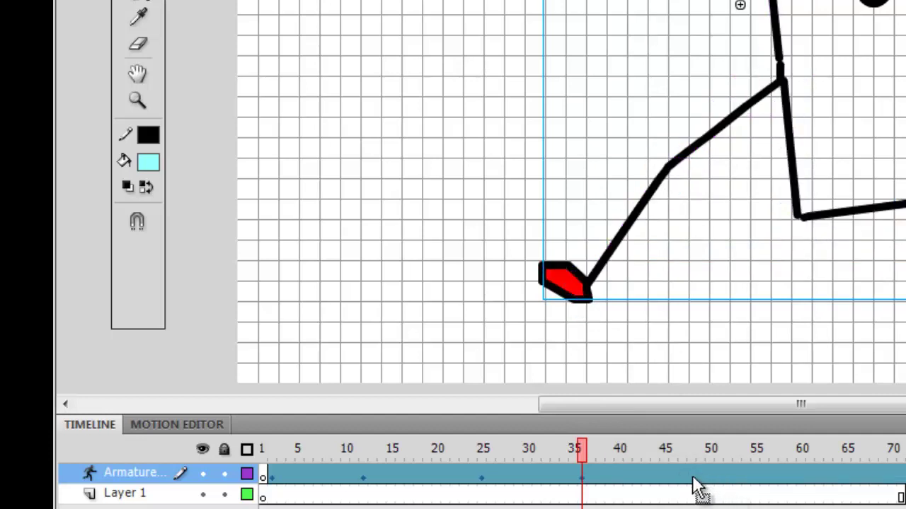
{"action": "right_click", "coordinate": [693, 483]}
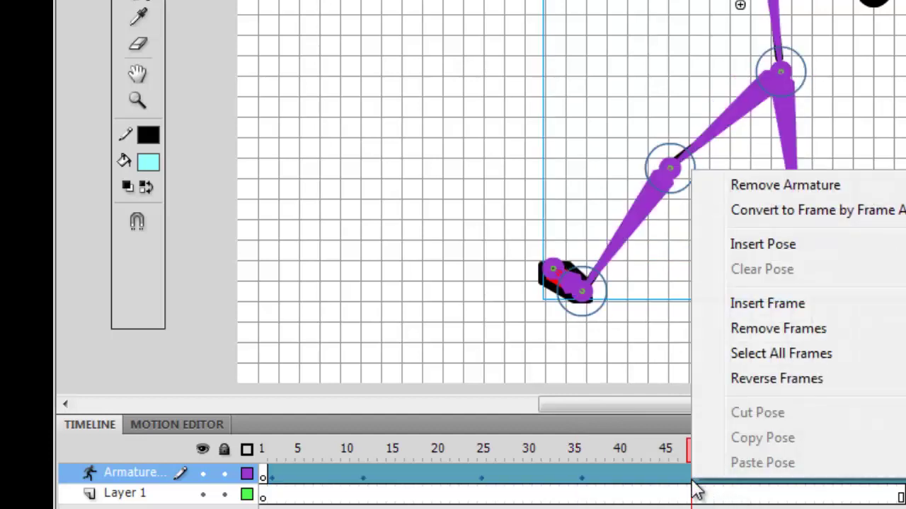
{"action": "left_click", "coordinate": [743, 245]}
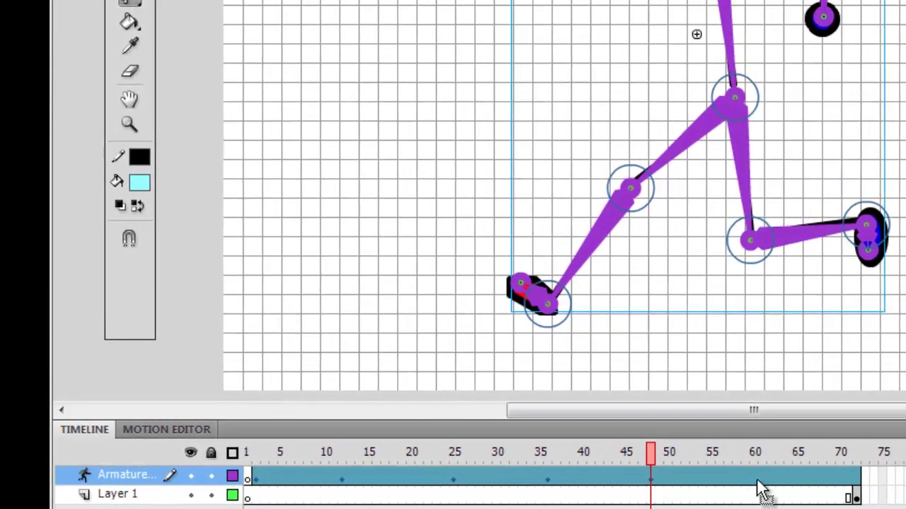
Insert poses in the armature layer at frames 60 and 72
{"action": "left_click", "coordinate": [755, 484]}
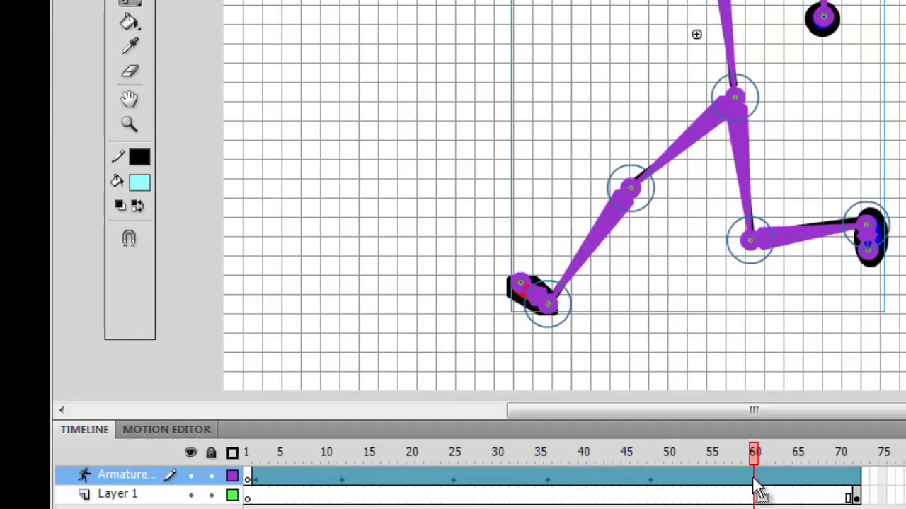
{"action": "right_click", "coordinate": [754, 484]}
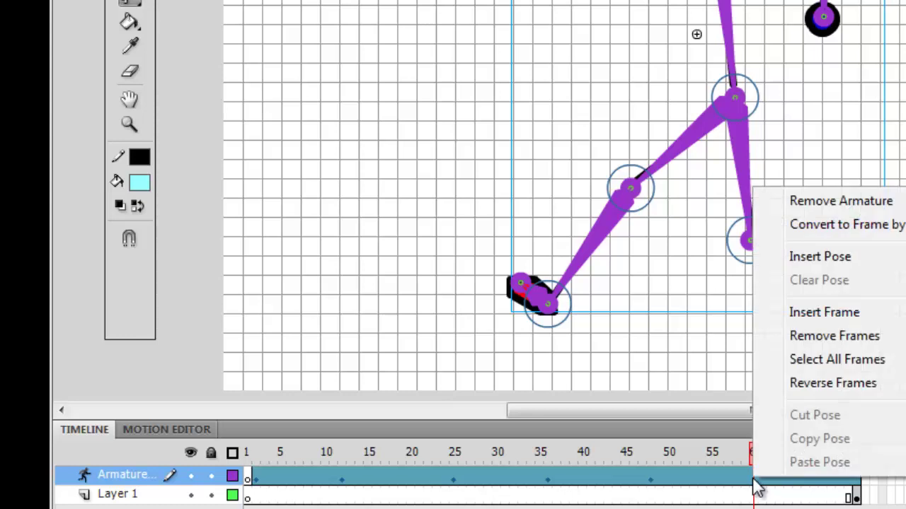
{"action": "left_click", "coordinate": [793, 255]}
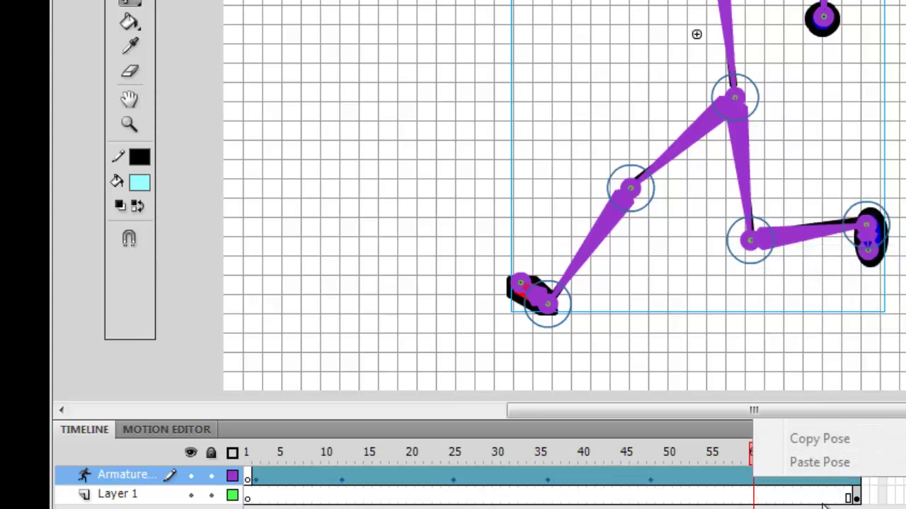
{"action": "left_click", "coordinate": [856, 481]}
{"action": "right_click", "coordinate": [856, 483]}
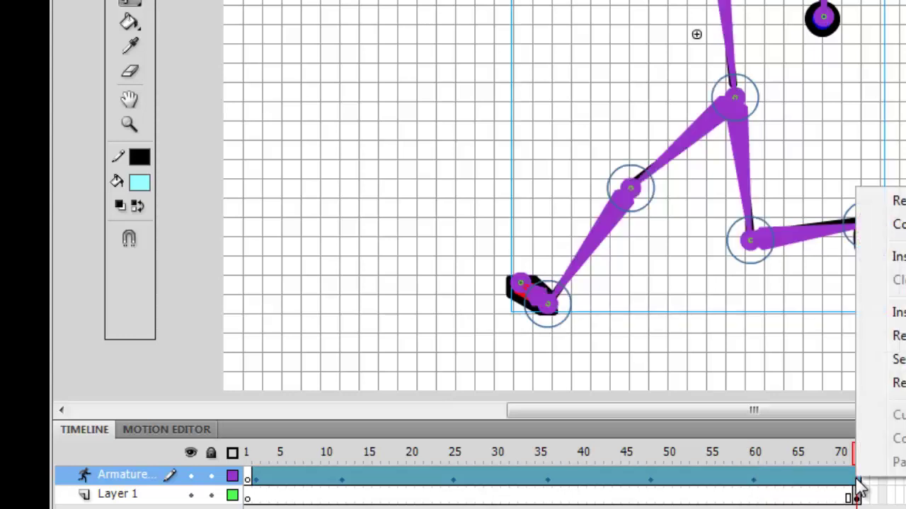
{"action": "left_click", "coordinate": [900, 258]}
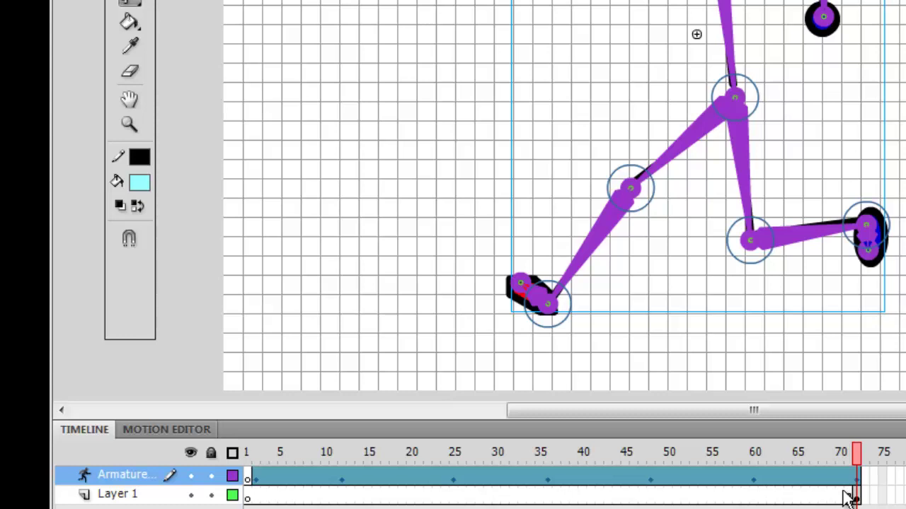
On frame 2, use Free Transform to move the whole figure horizontally until it straddles the stage's right edge
{"action": "left_click", "coordinate": [257, 496]}
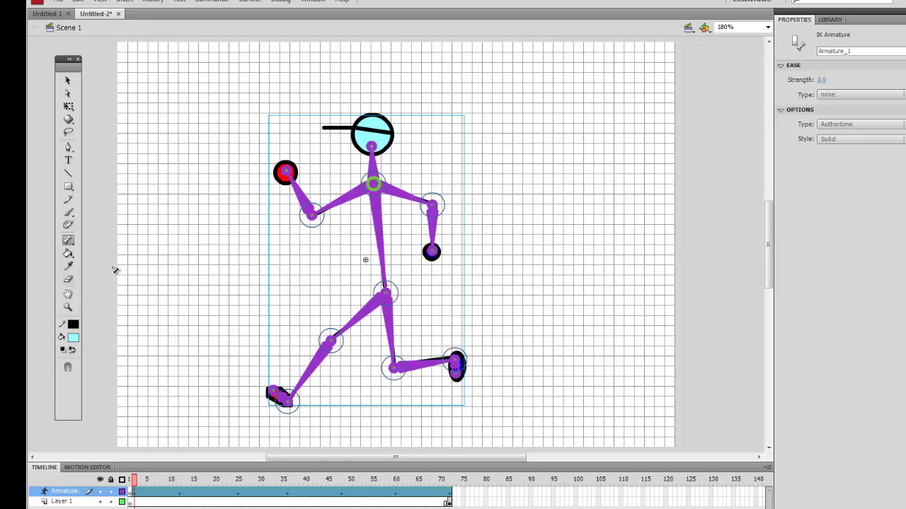
{"action": "left_click", "coordinate": [68, 107]}
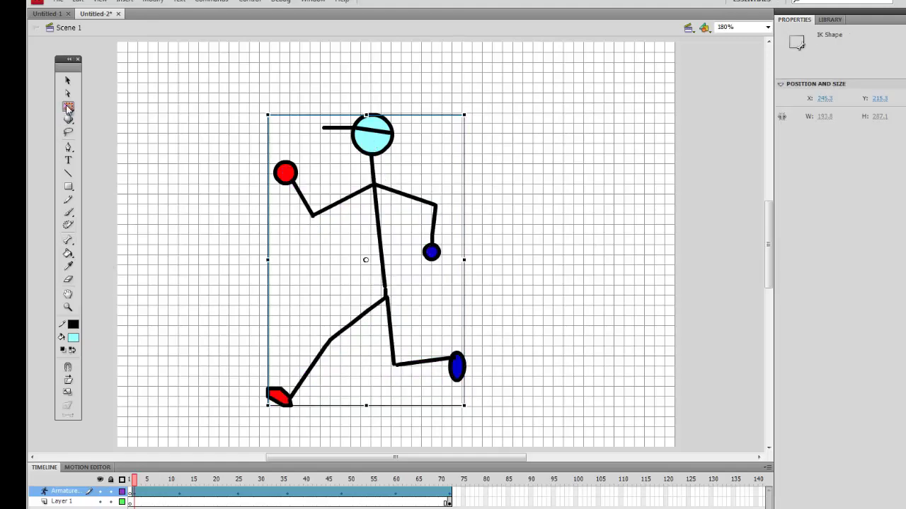
{"action": "left_click", "coordinate": [68, 108]}
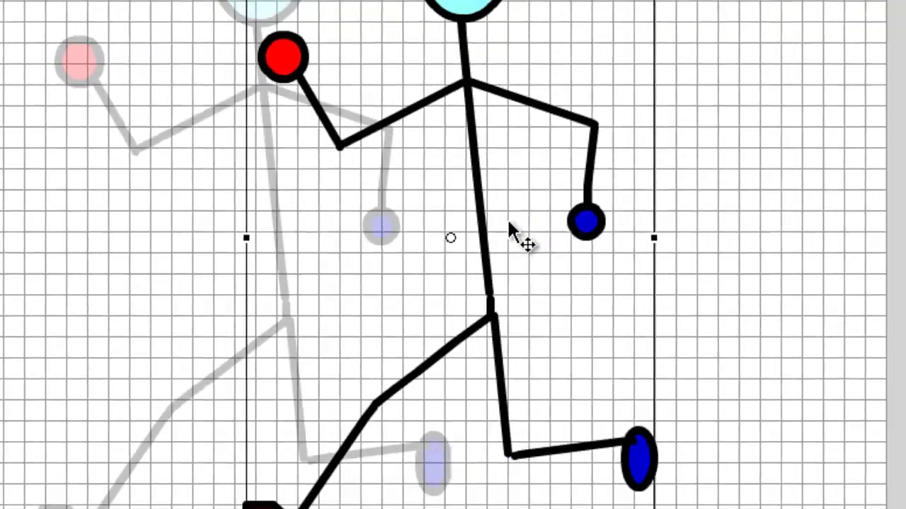
{"action": "left_click_drag", "start_coordinate": [508, 222], "coordinate": [815, 215]}
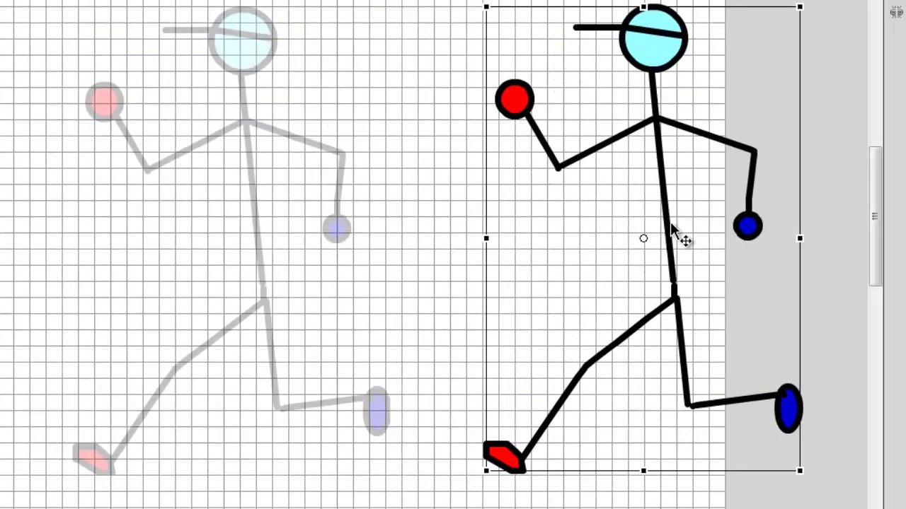
{"action": "left_click_drag", "start_coordinate": [670, 221], "coordinate": [742, 218]}
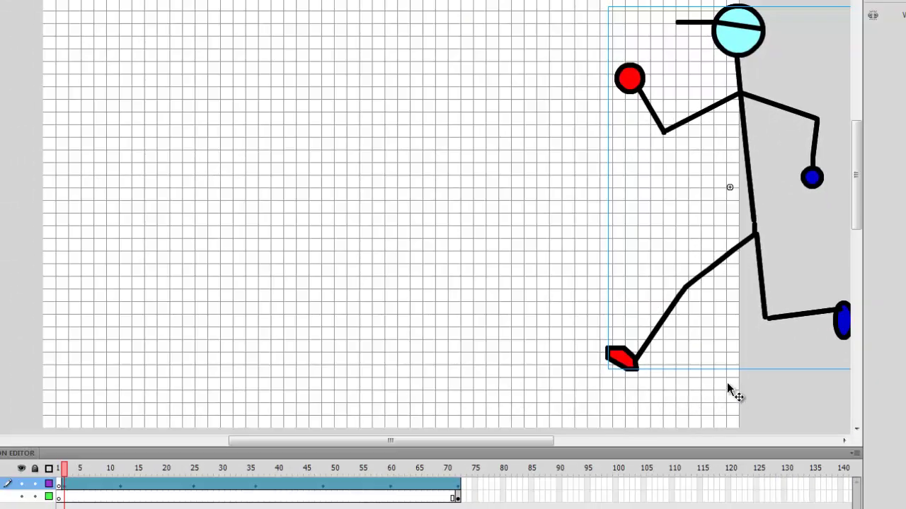
{"action": "key", "text": "q"}
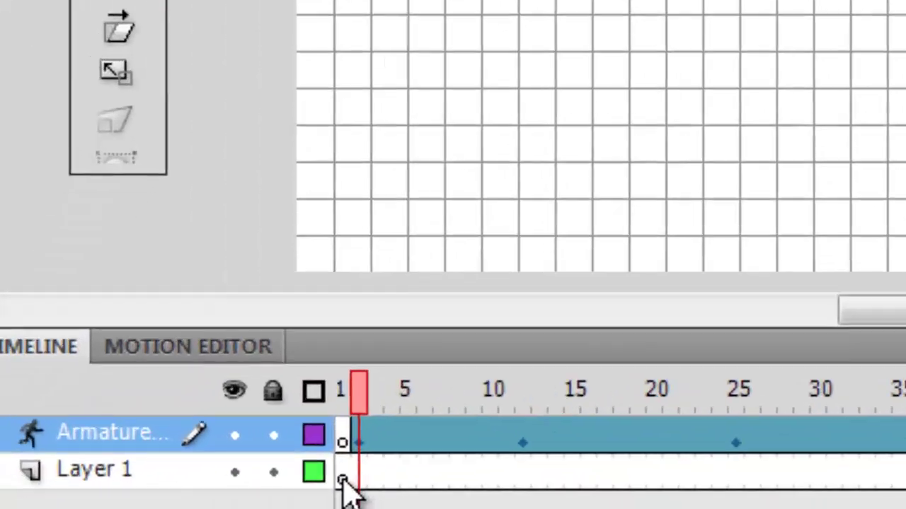
Select frame 1 of Layer 1 and set up the Pencil tool with a dark green stroke of size 30
{"action": "left_click", "coordinate": [61, 500]}
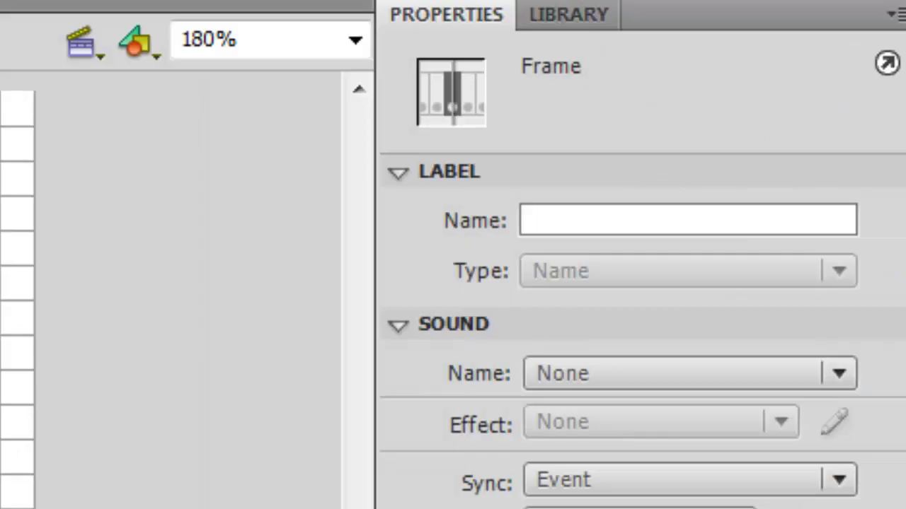
{"action": "key", "text": "y"}
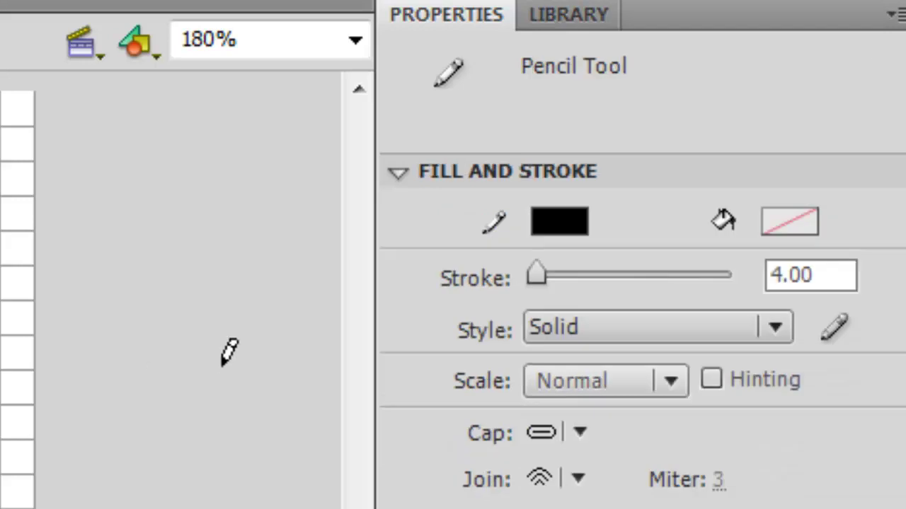
{"action": "left_click", "coordinate": [569, 226]}
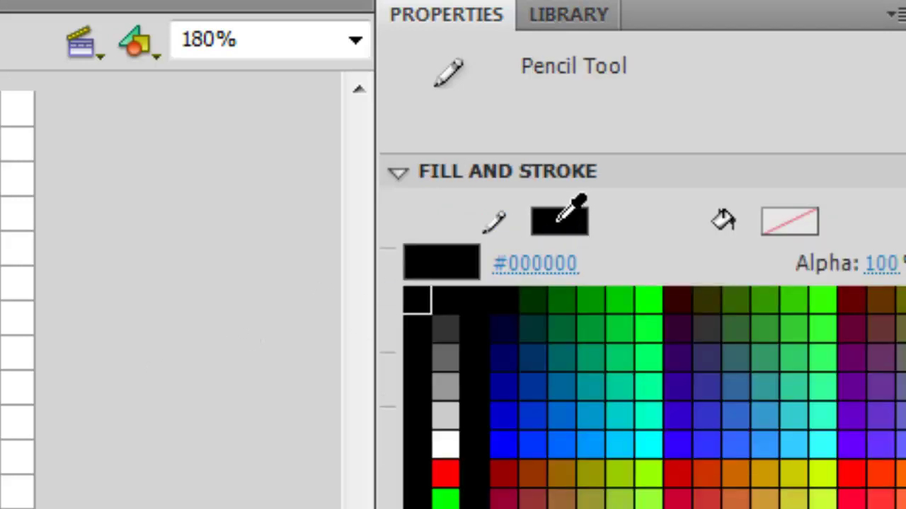
{"action": "left_click", "coordinate": [591, 304]}
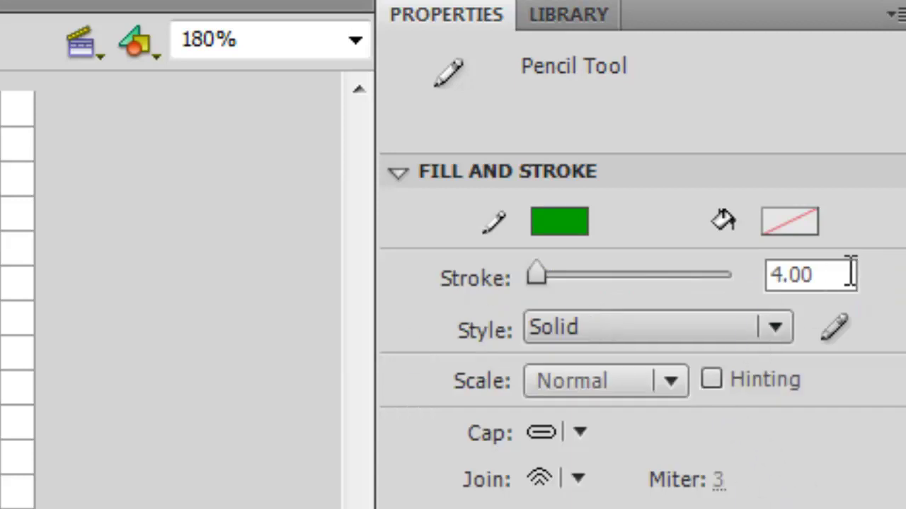
{"action": "left_click_drag", "start_coordinate": [843, 278], "coordinate": [738, 285]}
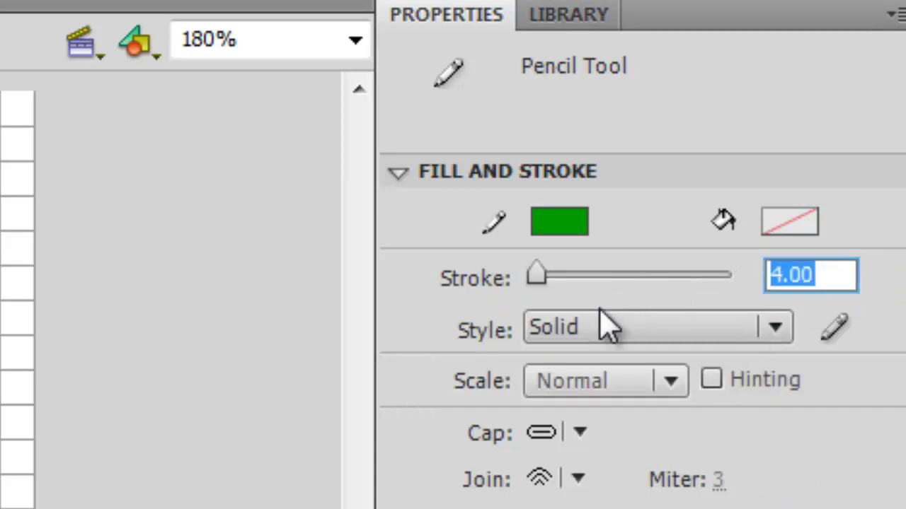
{"action": "type", "text": "30"}
{"action": "key", "text": "Return"}
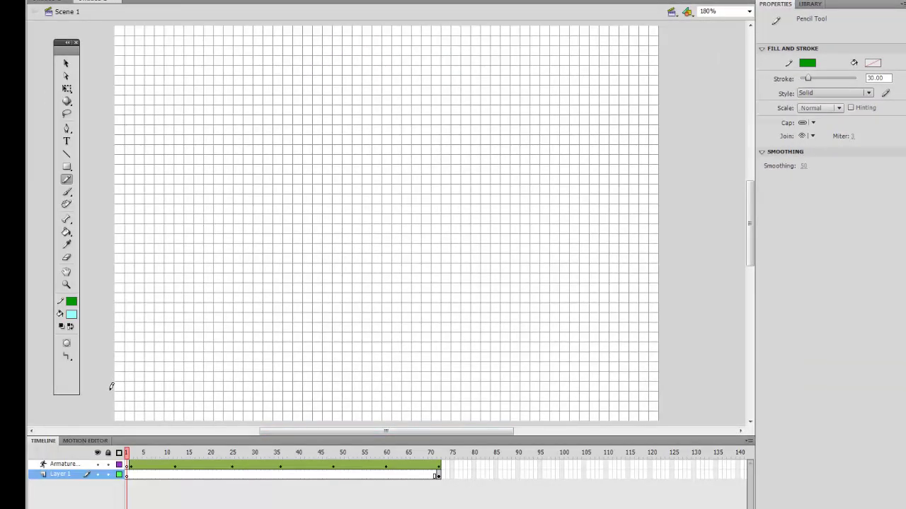
Draw a thick green strip of ground across the stage's lower edge and check it against the figure at frame 30
{"action": "mouse_move", "coordinate": [107, 389]}
{"action": "left_mouse_down"}
{"action": "mouse_move", "coordinate": [338, 399]}
{"action": "mouse_move", "coordinate": [644, 395]}
{"action": "mouse_move", "coordinate": [663, 399]}
{"action": "mouse_move", "coordinate": [535, 411]}
{"action": "mouse_move", "coordinate": [111, 398]}
{"action": "mouse_move", "coordinate": [206, 409]}
{"action": "mouse_move", "coordinate": [409, 405]}
{"action": "mouse_move", "coordinate": [666, 419]}
{"action": "left_mouse_up"}
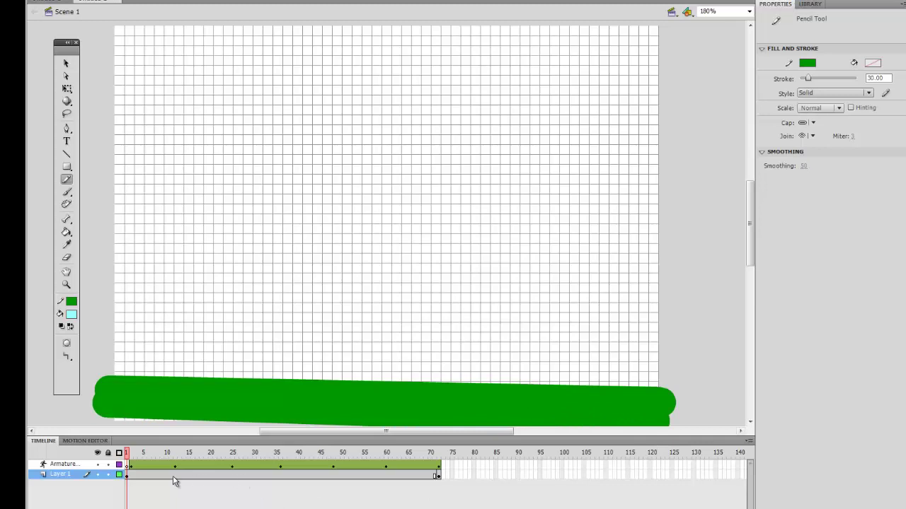
{"action": "left_click", "coordinate": [219, 476]}
{"action": "left_click", "coordinate": [255, 475]}
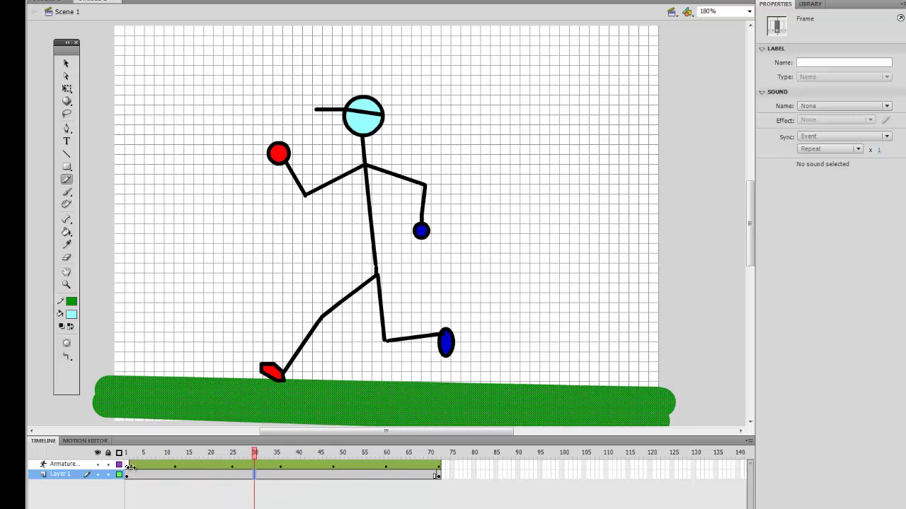
On frame 2 of the armature layer, use Free Transform to lower the whole figure so its front foot rests on the green ground
{"action": "left_click", "coordinate": [133, 468]}
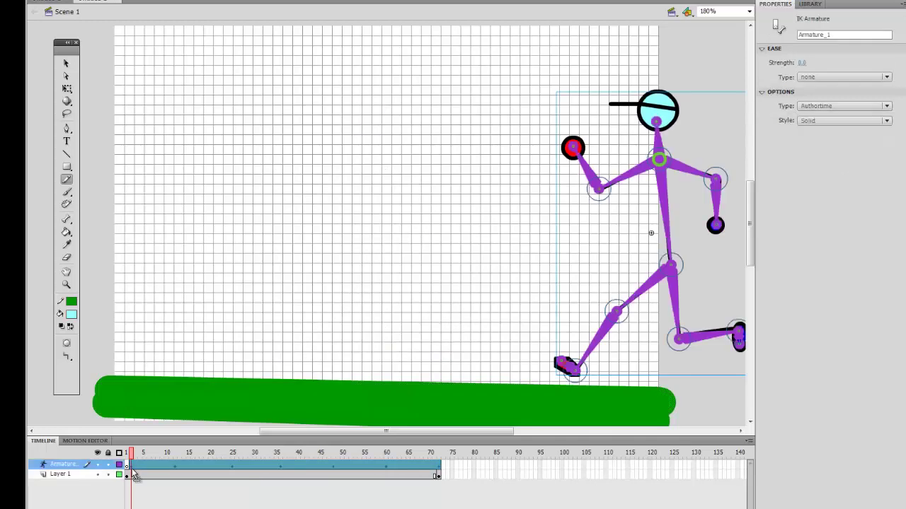
{"action": "left_click", "coordinate": [65, 89]}
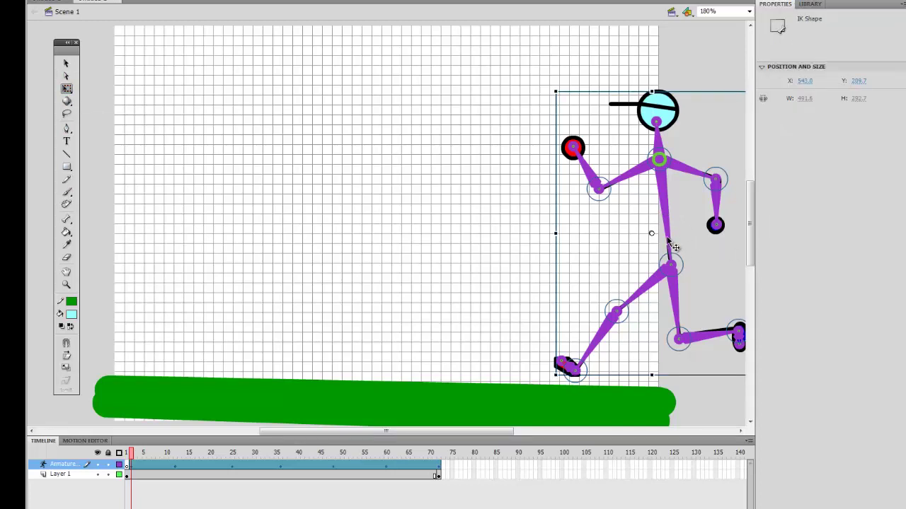
{"action": "left_click_drag", "start_coordinate": [676, 249], "coordinate": [689, 267]}
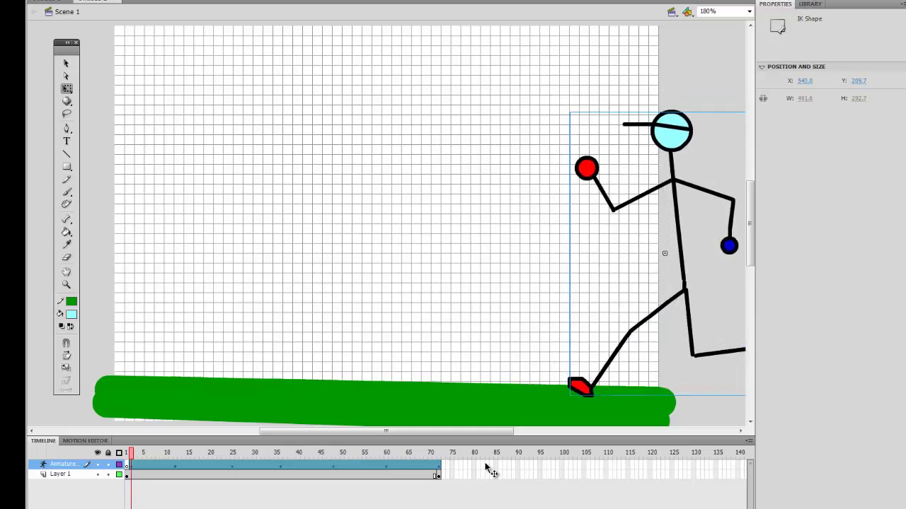
Move the whole figure to the stage's right side at frame 12 and nearer the stage's middle at frame 25, with its foot on the ground
{"action": "left_click", "coordinate": [176, 474]}
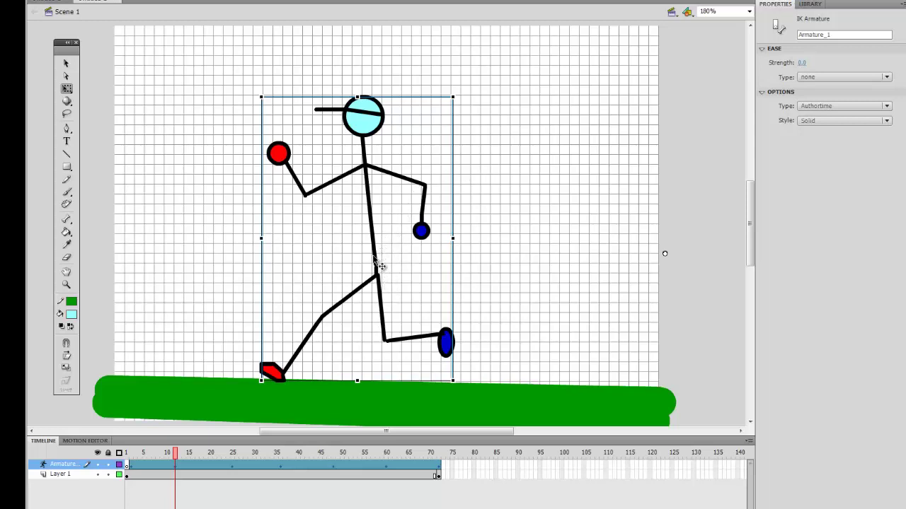
{"action": "left_click_drag", "start_coordinate": [380, 266], "coordinate": [576, 275]}
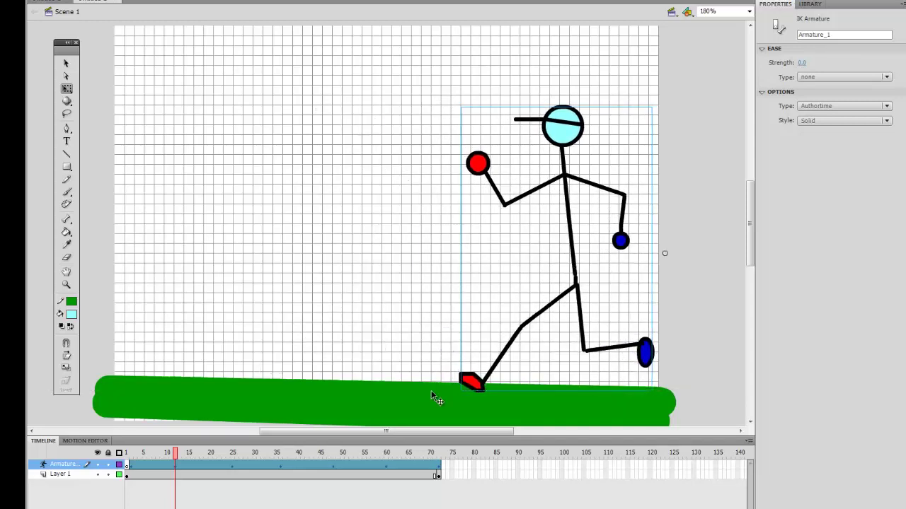
{"action": "left_click", "coordinate": [234, 469]}
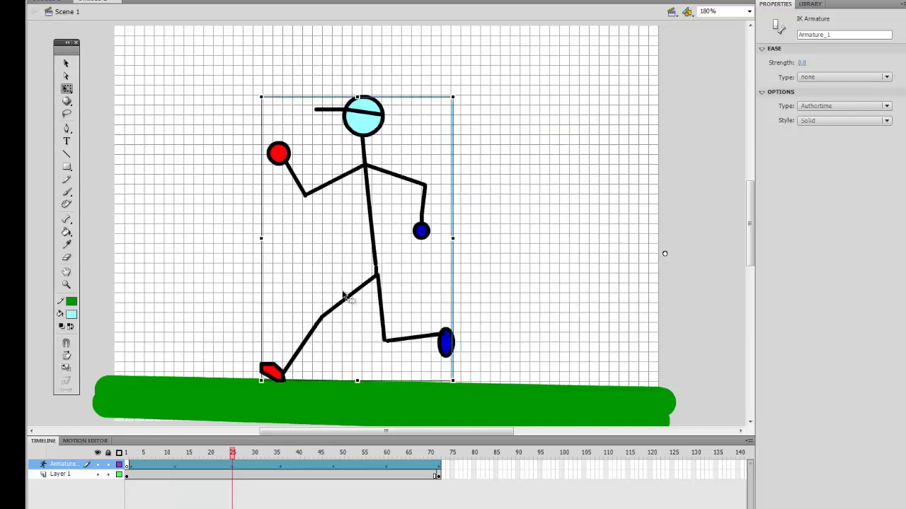
{"action": "left_click_drag", "start_coordinate": [367, 290], "coordinate": [472, 292]}
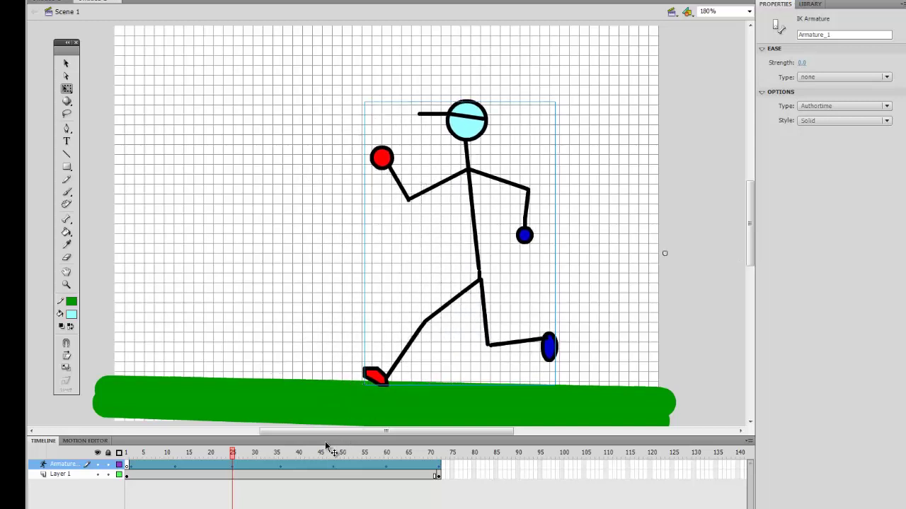
At frame 36, use onion skinning to compare the figure with its neighbouring frames, adjust the onion range and return to the normal view
{"action": "left_click", "coordinate": [282, 467]}
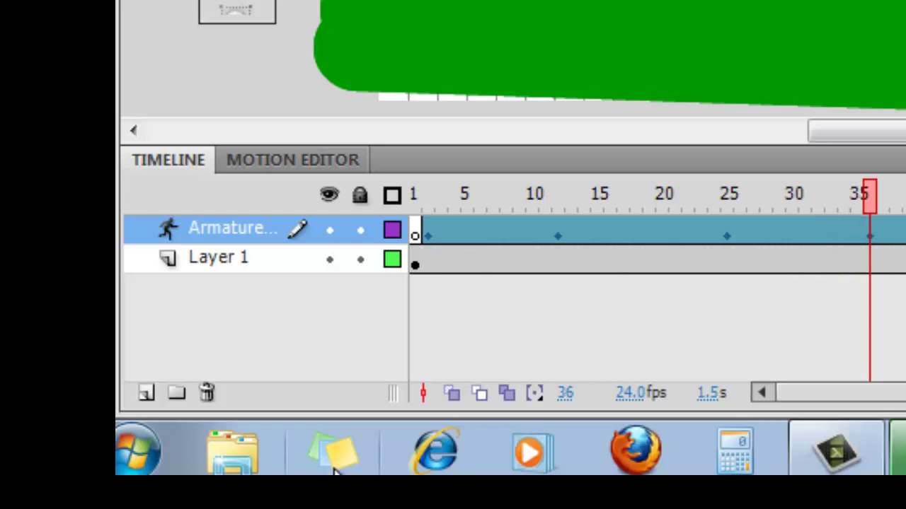
{"action": "left_click", "coordinate": [452, 394]}
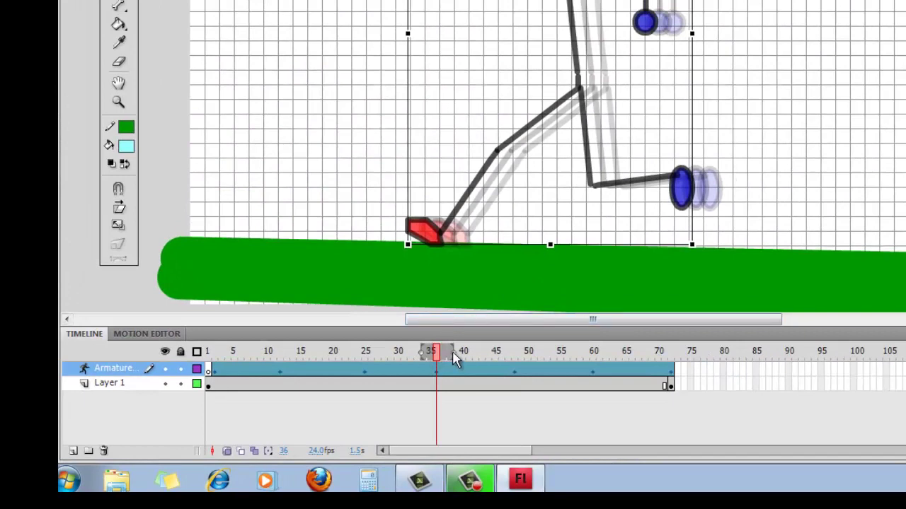
{"action": "left_click_drag", "start_coordinate": [453, 359], "coordinate": [360, 353]}
{"action": "left_click", "coordinate": [426, 353]}
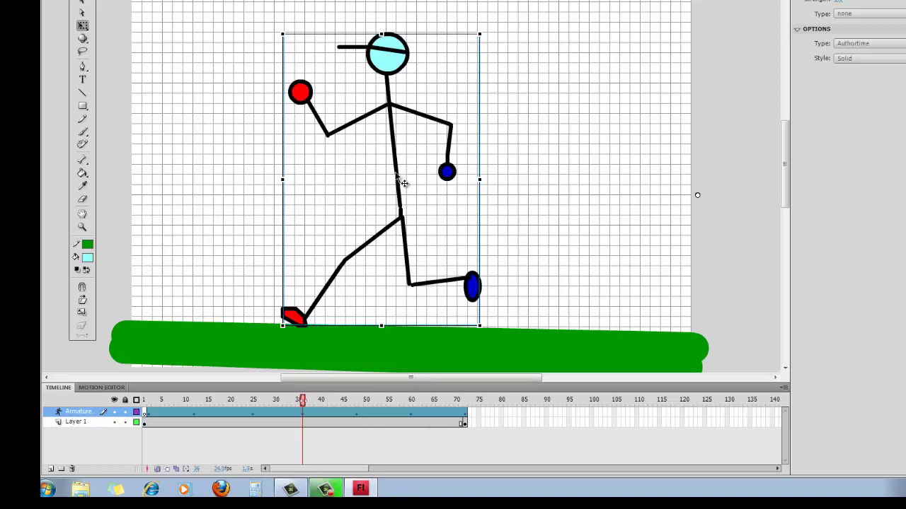
Reposition the whole figure at frames 36, 48 and 60 so that it advances progressively leftward along the ground
{"action": "left_click_drag", "start_coordinate": [396, 176], "coordinate": [427, 174]}
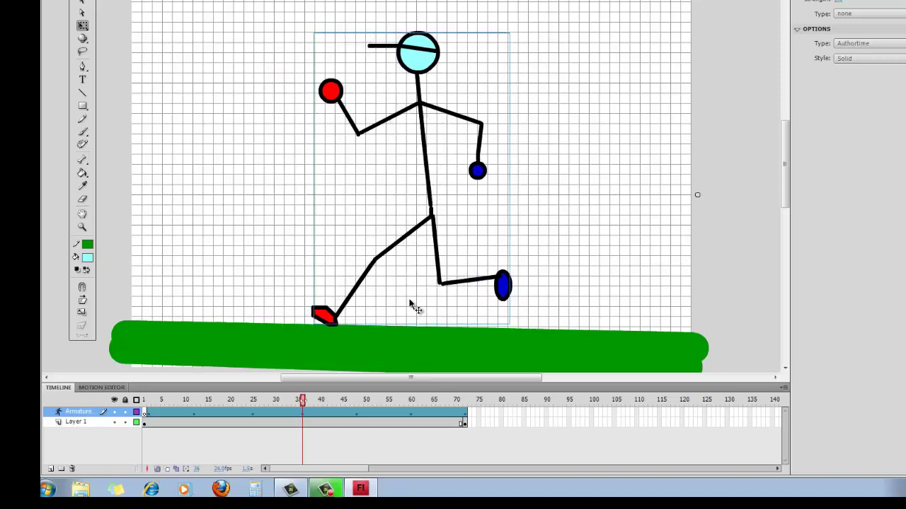
{"action": "left_click", "coordinate": [357, 421]}
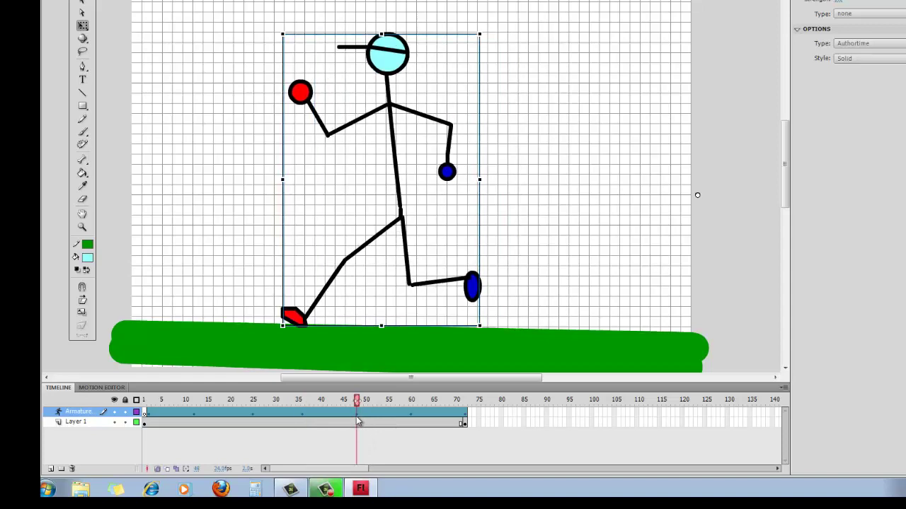
{"action": "left_click_drag", "start_coordinate": [402, 191], "coordinate": [368, 198]}
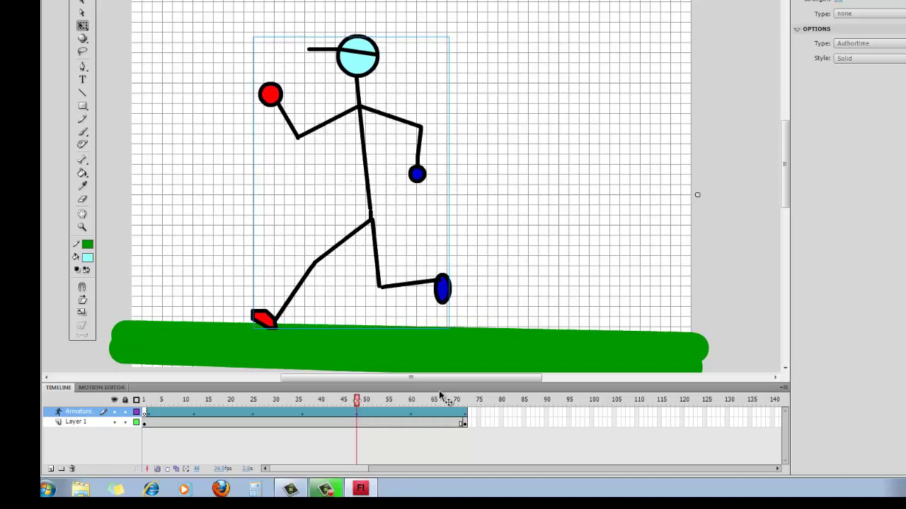
{"action": "left_click", "coordinate": [411, 414]}
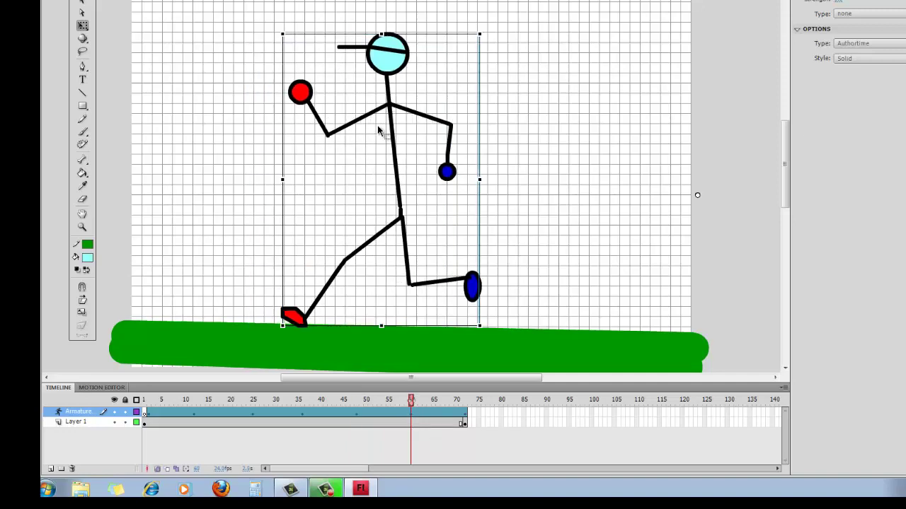
{"action": "left_click_drag", "start_coordinate": [394, 176], "coordinate": [268, 178]}
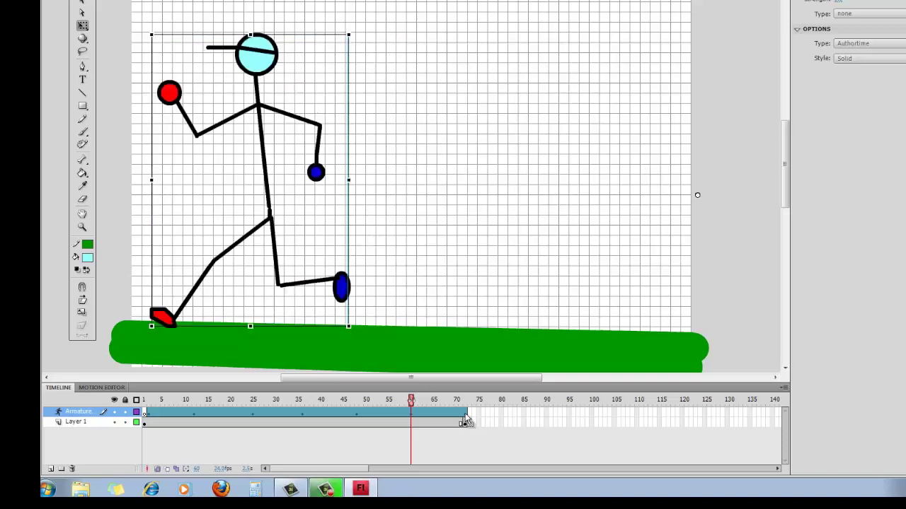
At frame 72, move the armature figure over the stage's left edge, away from the duplicate figure in Layer 1
{"action": "left_click", "coordinate": [464, 417]}
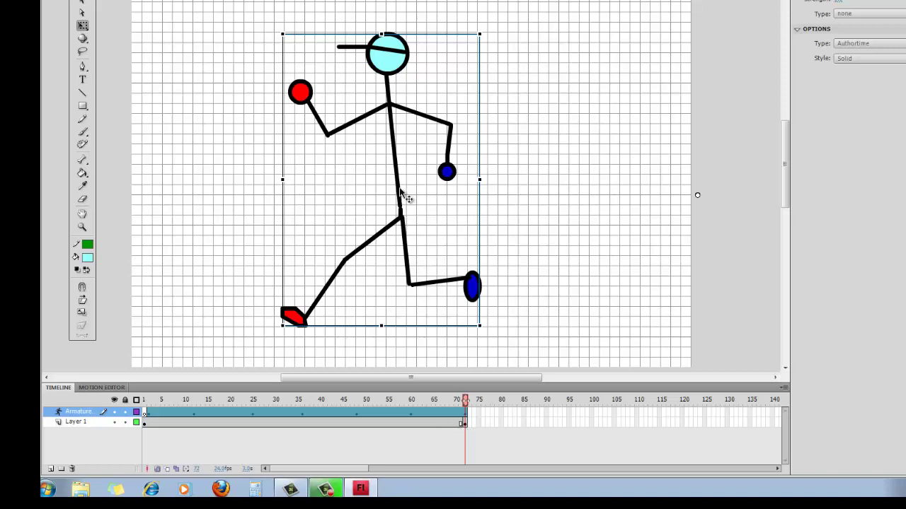
{"action": "left_click", "coordinate": [465, 423]}
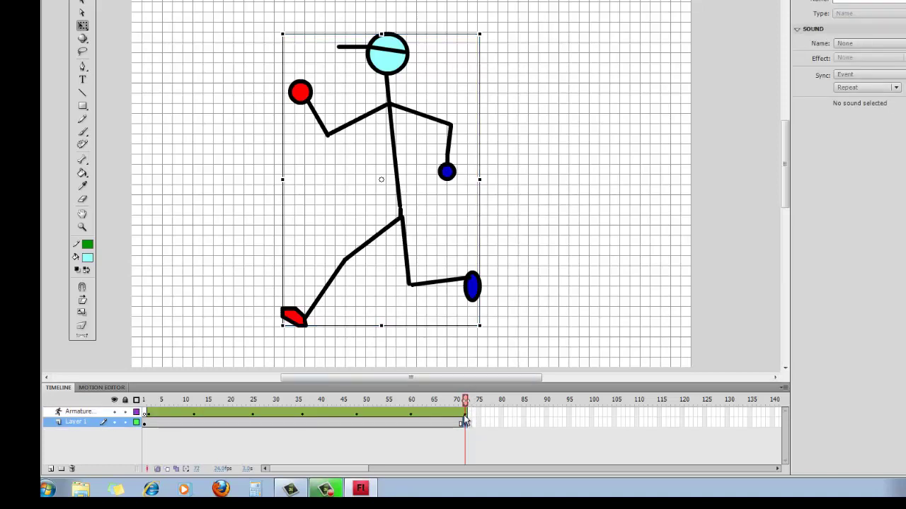
{"action": "left_click", "coordinate": [464, 414]}
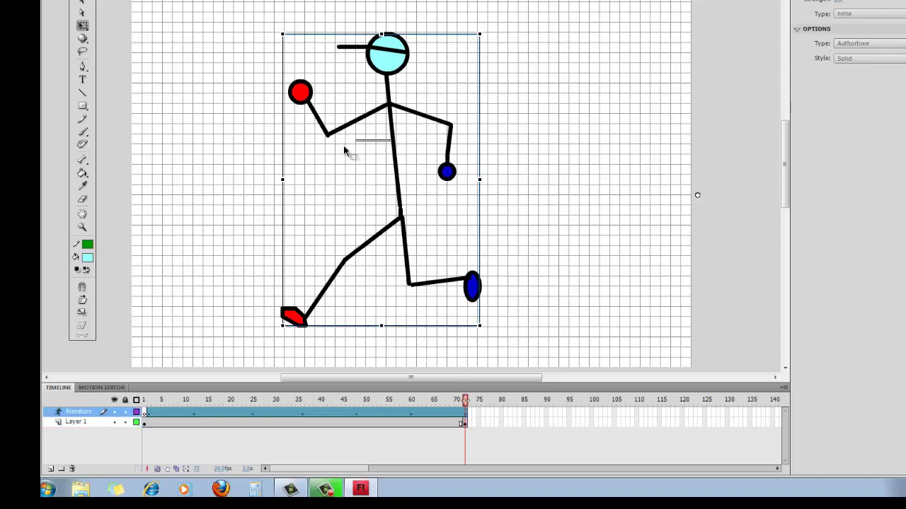
{"action": "left_click", "coordinate": [418, 164]}
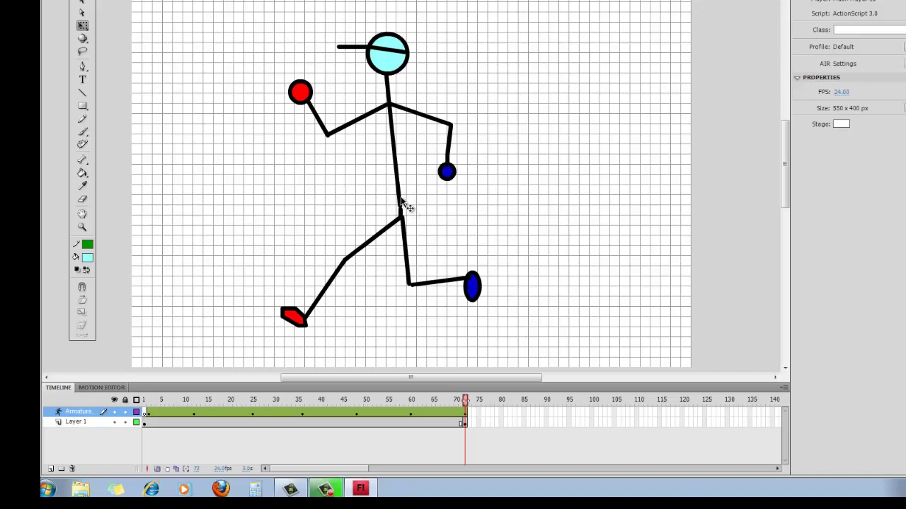
{"action": "mouse_move", "coordinate": [400, 198]}
{"action": "left_mouse_down"}
{"action": "mouse_move", "coordinate": [159, 202]}
{"action": "mouse_move", "coordinate": [164, 213]}
{"action": "left_mouse_up"}
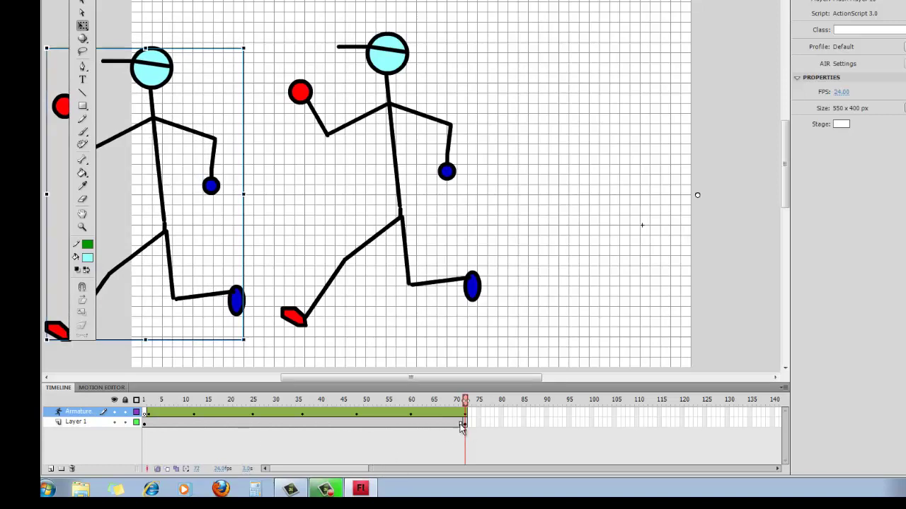
Copy Layer 1's ground from frame 71 and paste it over frame 72 to replace the leftover duplicate figure
{"action": "left_click", "coordinate": [461, 424]}
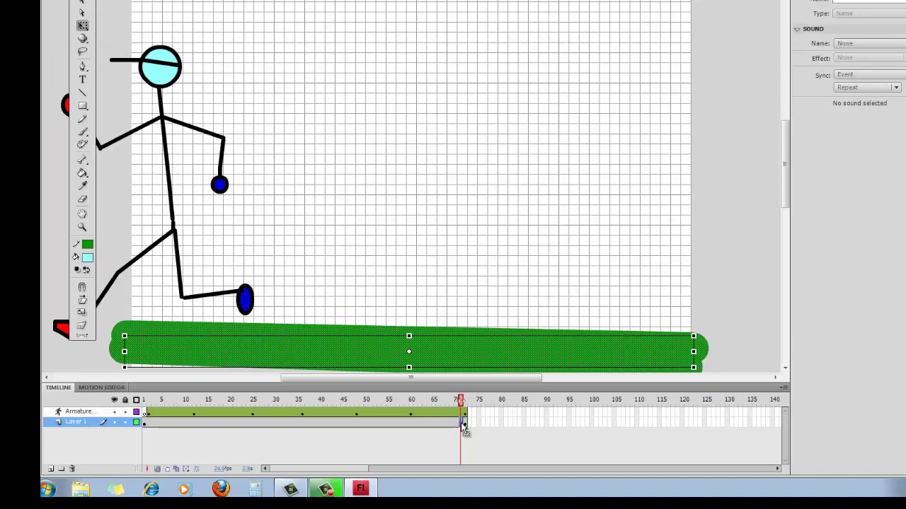
{"action": "right_click", "coordinate": [462, 424]}
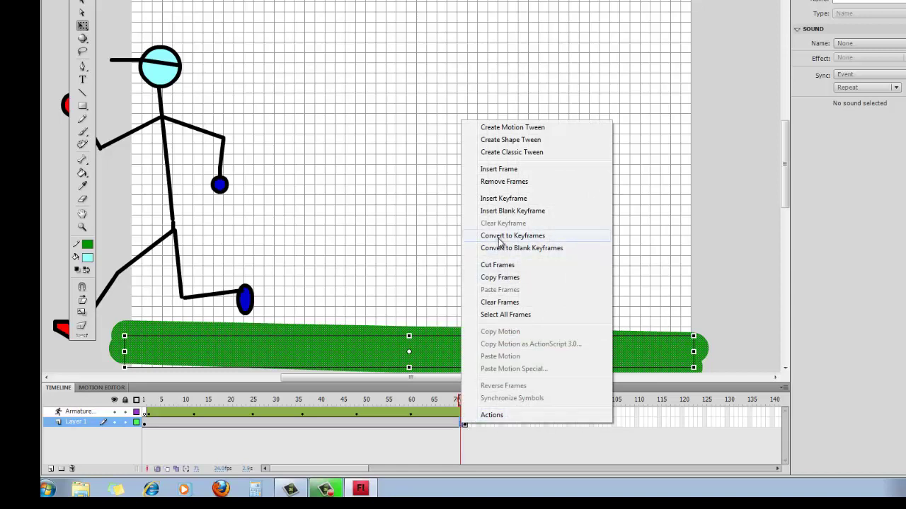
{"action": "left_click", "coordinate": [499, 278]}
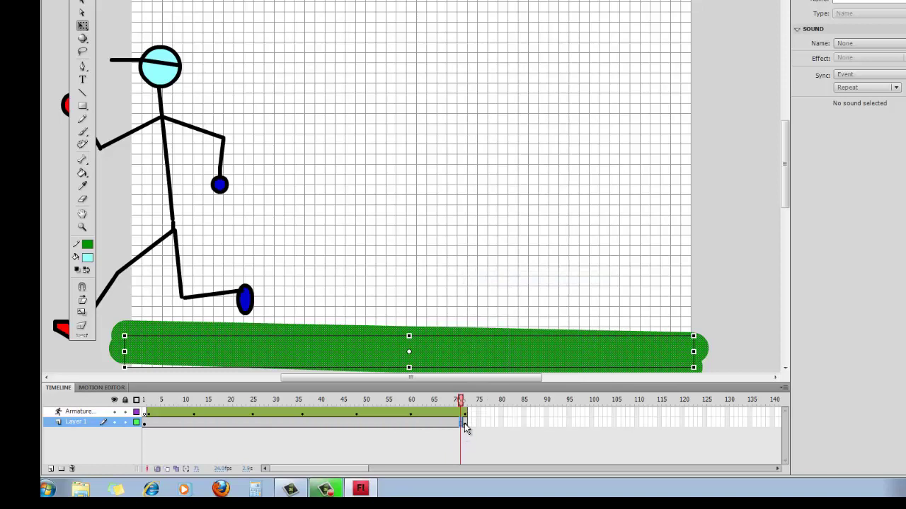
{"action": "left_click", "coordinate": [465, 424]}
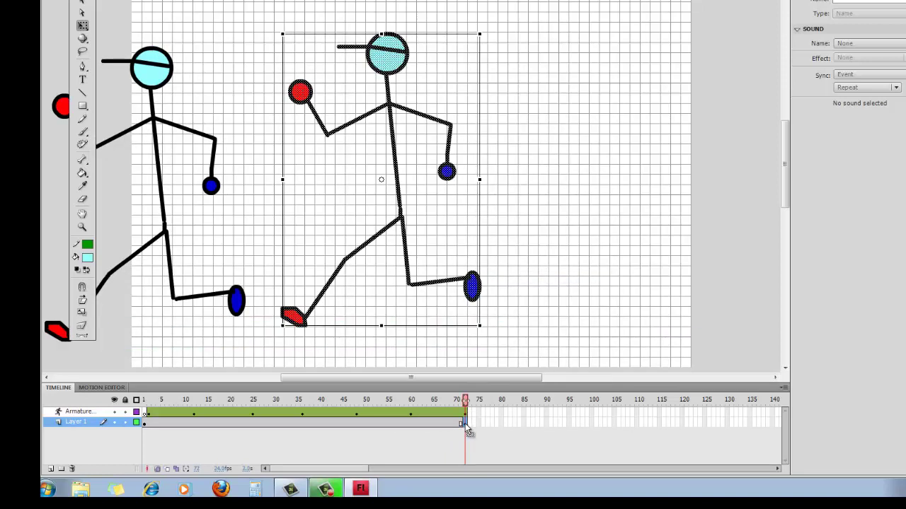
{"action": "right_click", "coordinate": [465, 423]}
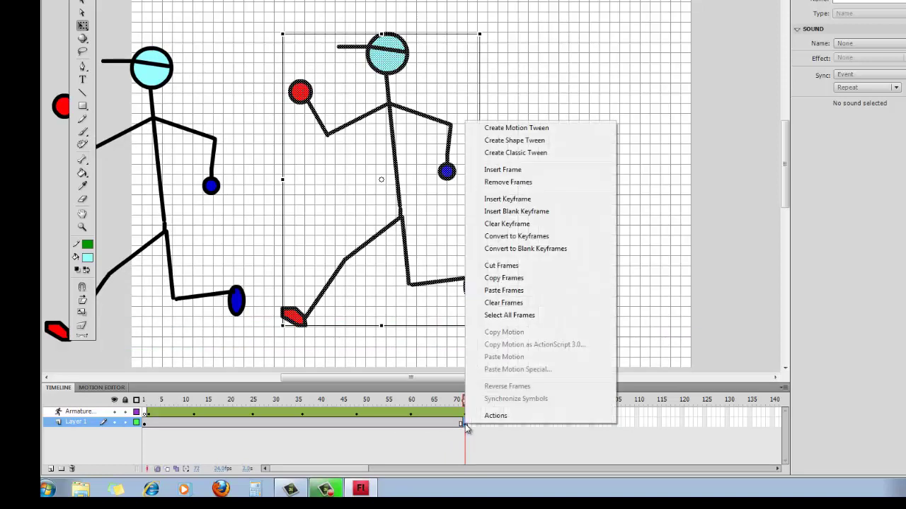
{"action": "left_click", "coordinate": [500, 291]}
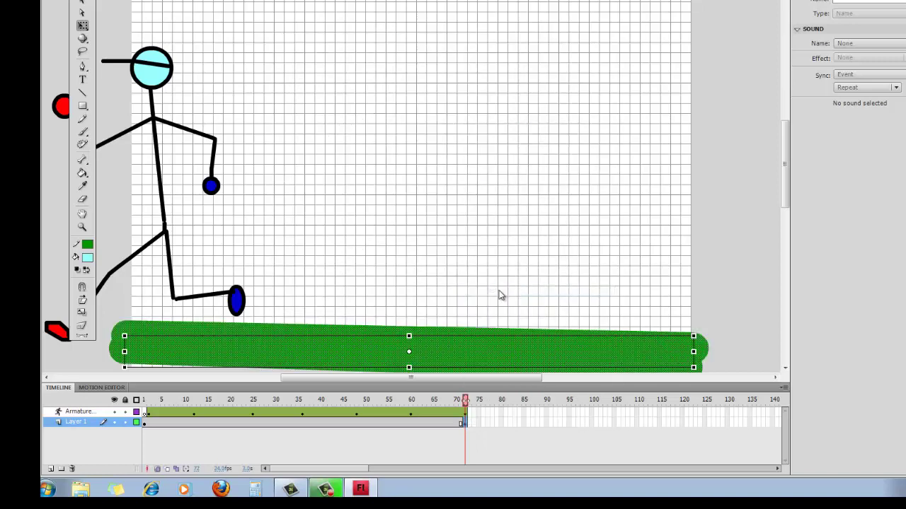
Test the movie to check the figure's run across the ground, and close the preview
{"action": "left_click", "coordinate": [461, 423]}
{"action": "left_click", "coordinate": [451, 424]}
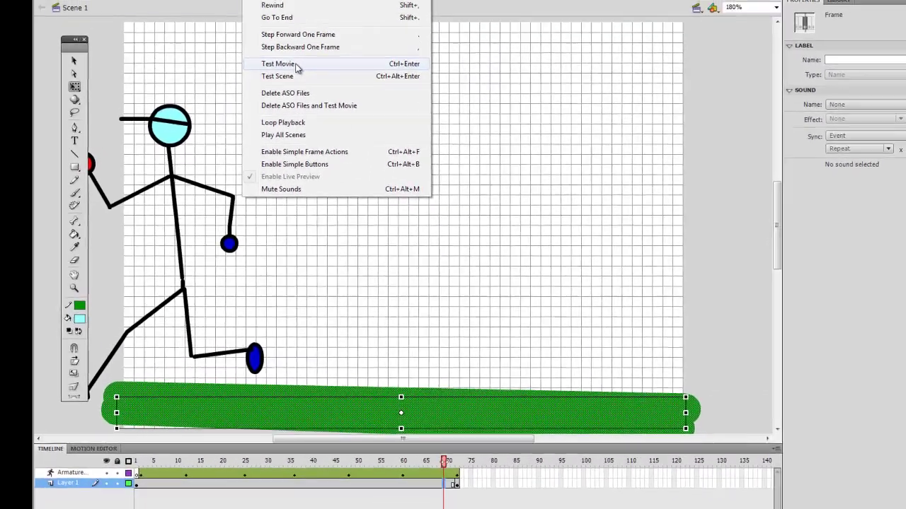
{"action": "left_click", "coordinate": [283, 4]}
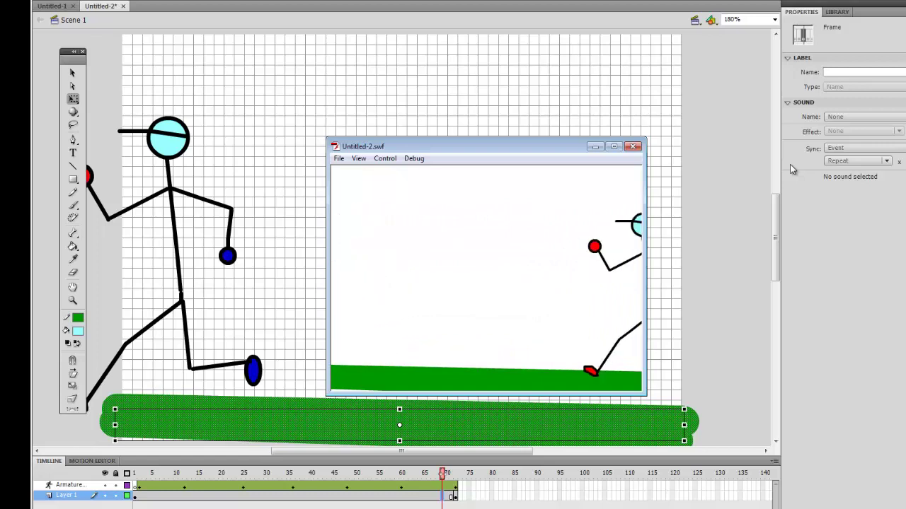
{"action": "left_click", "coordinate": [633, 147]}
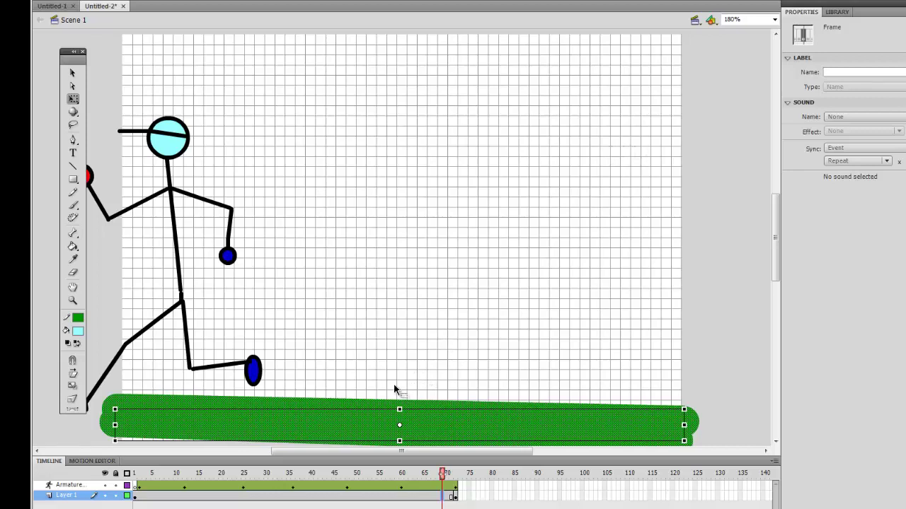
Remove the empty frame 1 from the armature layer so that the figure's animation starts at the first frame
{"action": "left_click", "coordinate": [136, 486]}
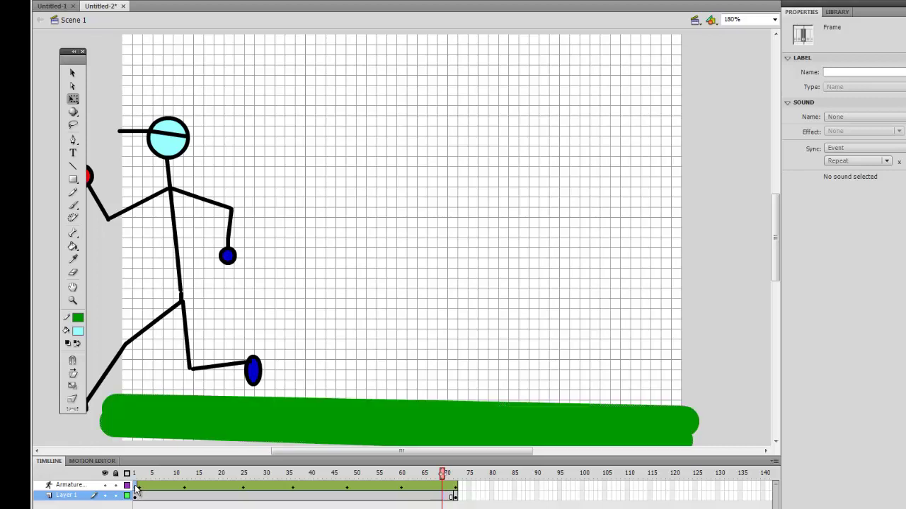
{"action": "right_click", "coordinate": [136, 486]}
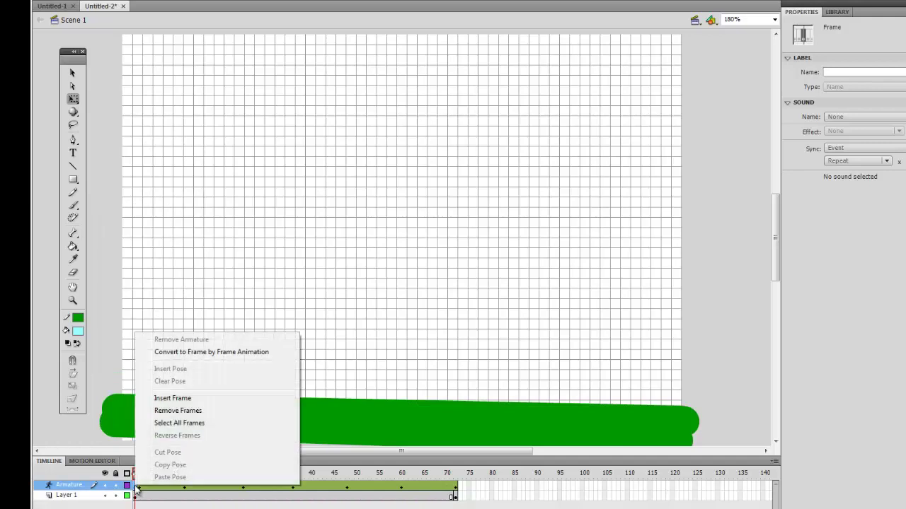
{"action": "left_click", "coordinate": [177, 411]}
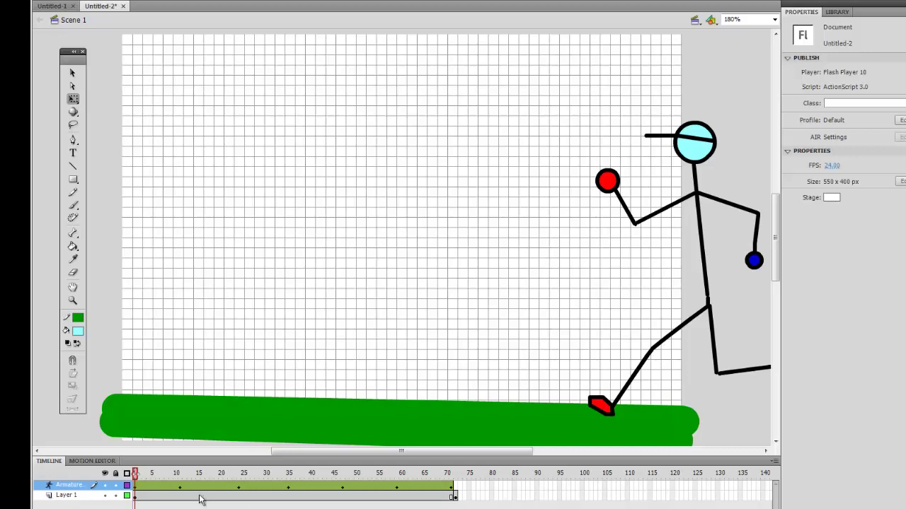
At frame 1 of the armature layer, bend the front leg so the red foot stands below its knee, and pull the red hand toward the head
{"action": "left_click", "coordinate": [137, 487]}
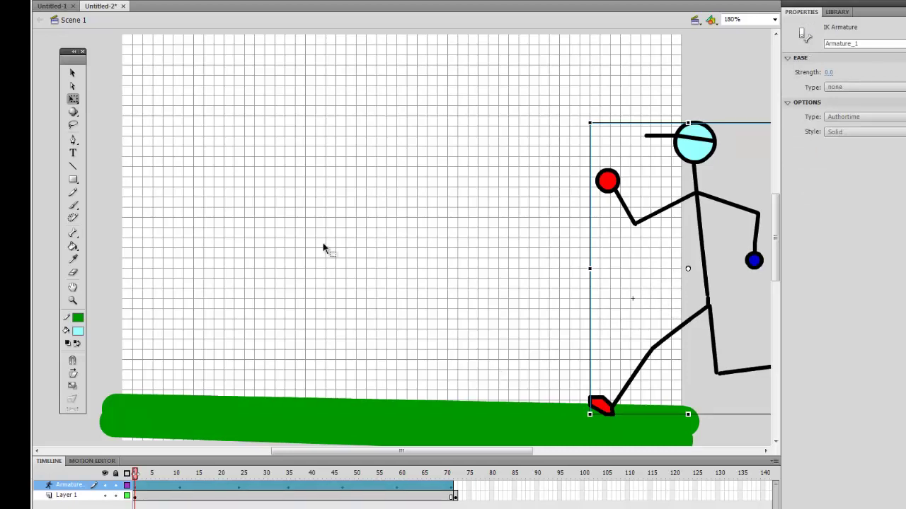
{"action": "left_click", "coordinate": [72, 73]}
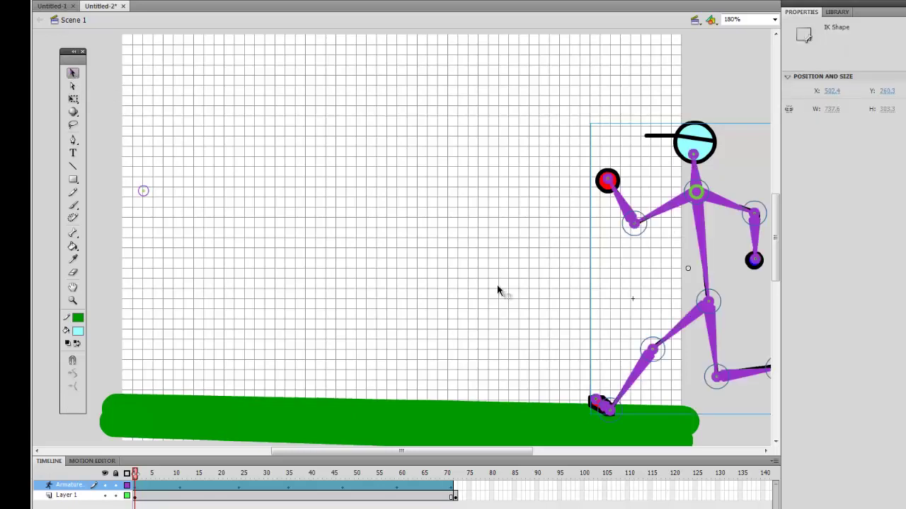
{"action": "left_click_drag", "start_coordinate": [614, 414], "coordinate": [630, 400]}
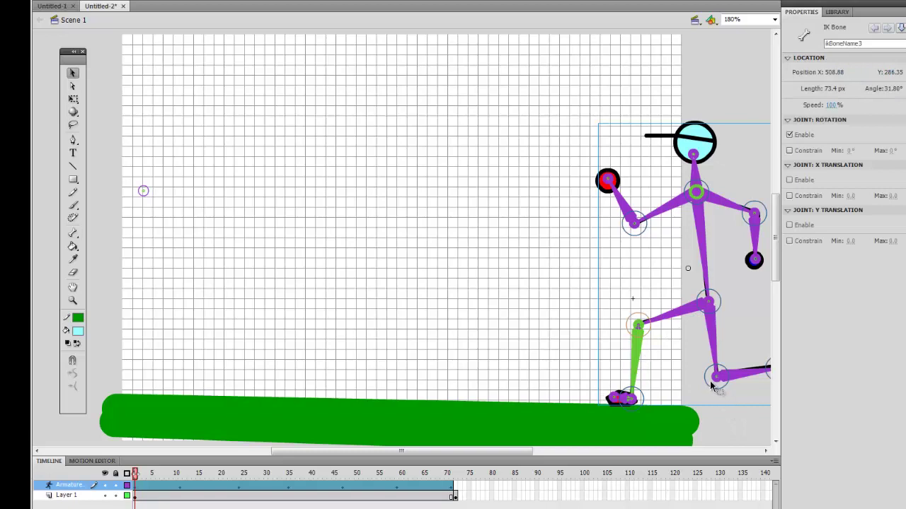
{"action": "left_click_drag", "start_coordinate": [608, 181], "coordinate": [632, 178]}
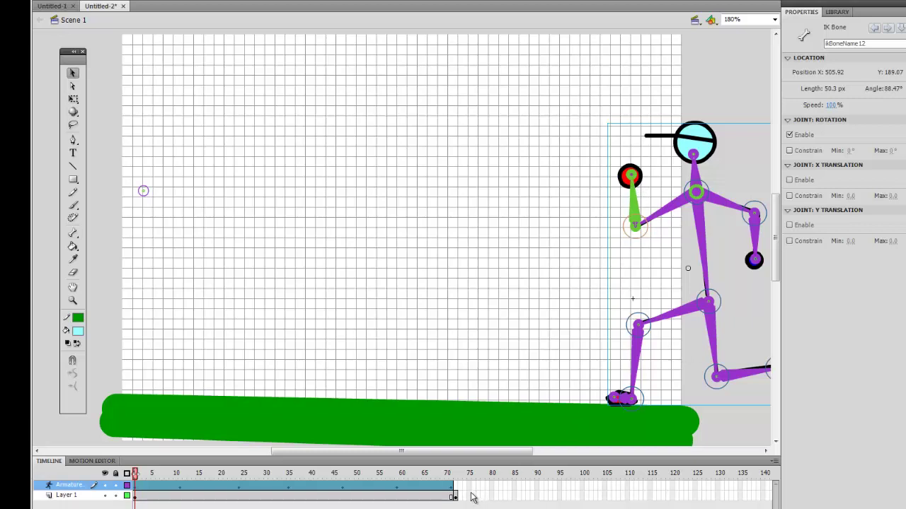
At the frame 11 pose, bend the front leg so the red foot rests below its knee, and draw the blue-footed leg forward
{"action": "left_click", "coordinate": [179, 489]}
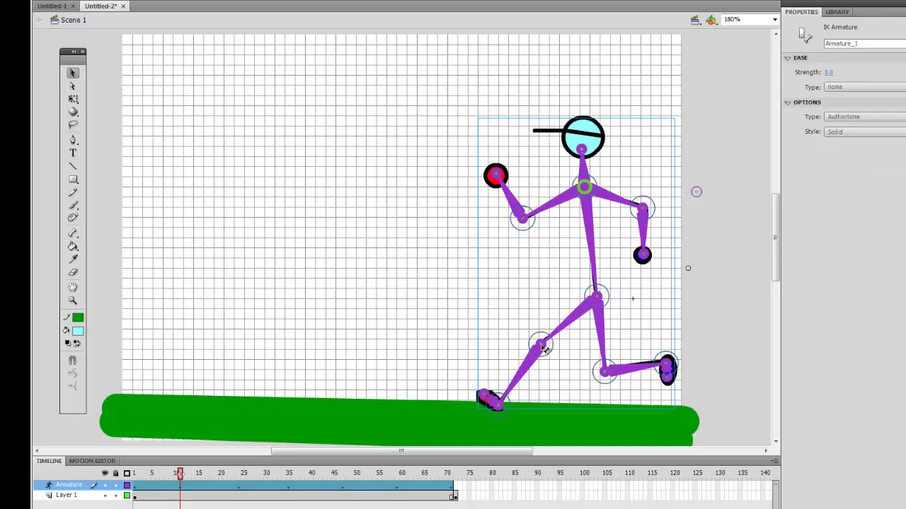
{"action": "left_click_drag", "start_coordinate": [542, 347], "coordinate": [534, 405]}
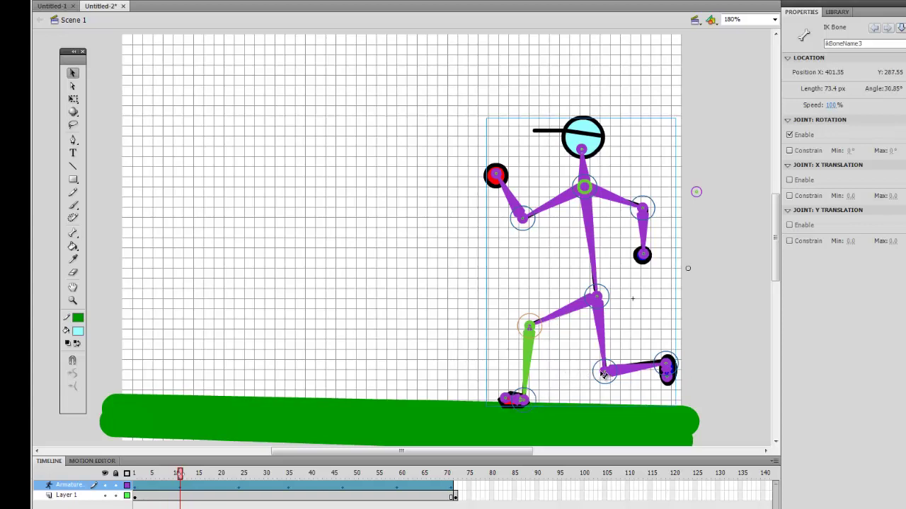
{"action": "left_click_drag", "start_coordinate": [603, 373], "coordinate": [578, 334]}
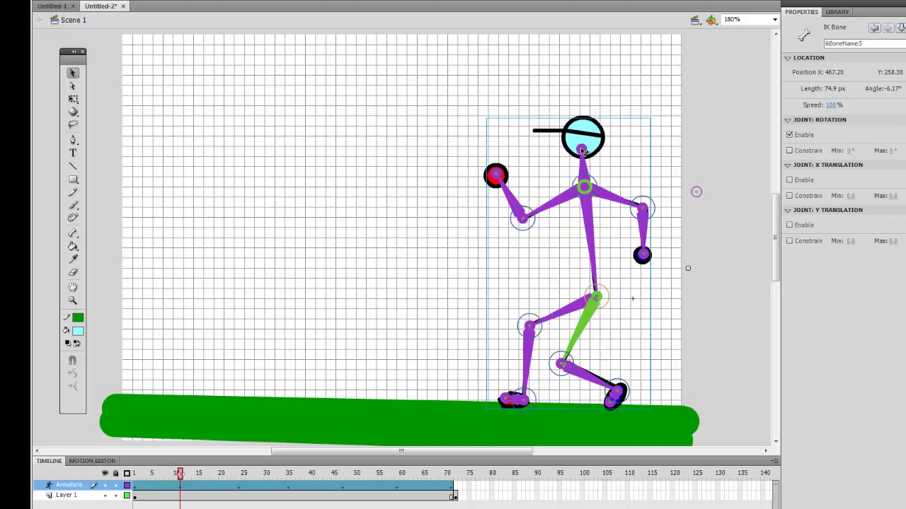
At frame 11, tilt the head forward and pull both the blue and red hands in toward the torso
{"action": "left_click_drag", "start_coordinate": [580, 151], "coordinate": [572, 152]}
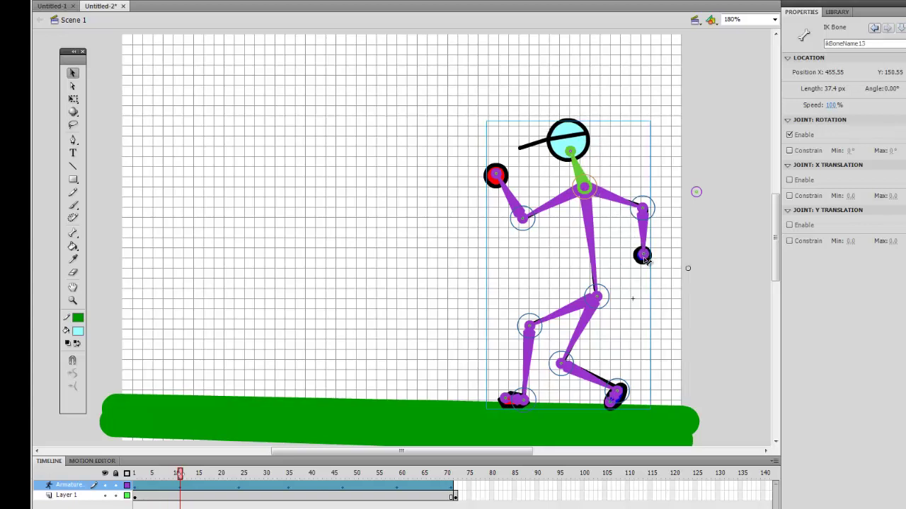
{"action": "left_click_drag", "start_coordinate": [644, 258], "coordinate": [609, 256]}
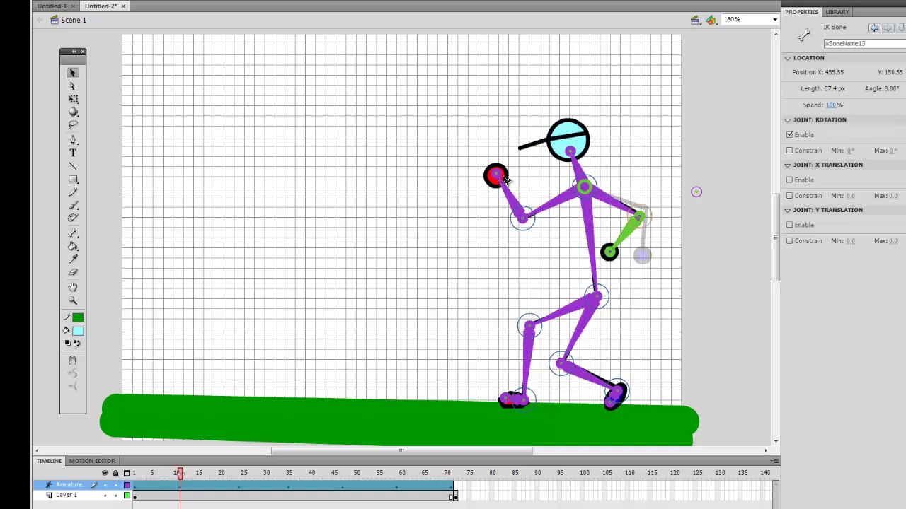
{"action": "left_click", "coordinate": [504, 185]}
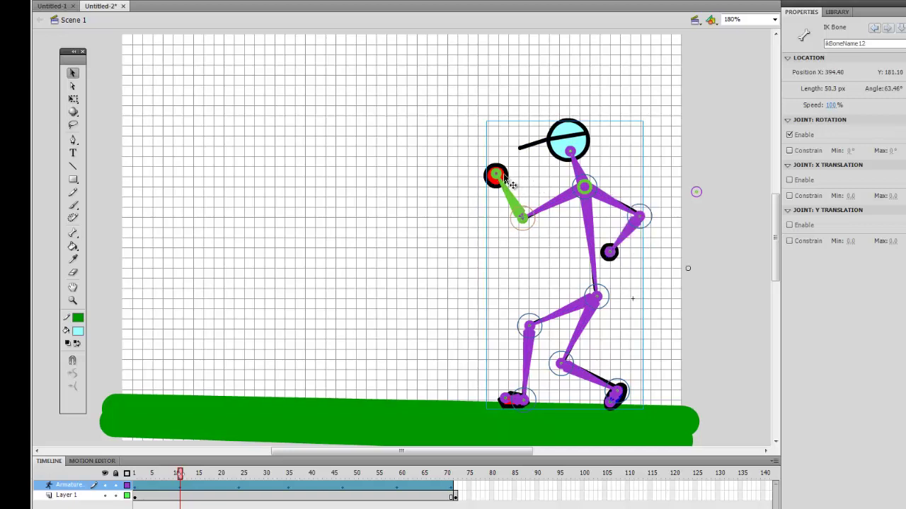
{"action": "left_click_drag", "start_coordinate": [497, 175], "coordinate": [536, 177]}
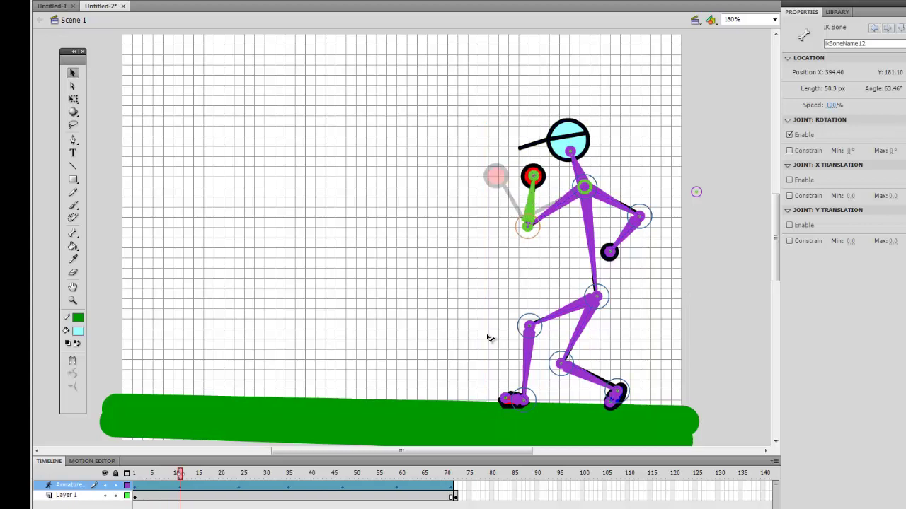
At the frame 24 pose, plant the red foot on the ground below its knee and raise the blue foot high behind the body
{"action": "left_click", "coordinate": [239, 493]}
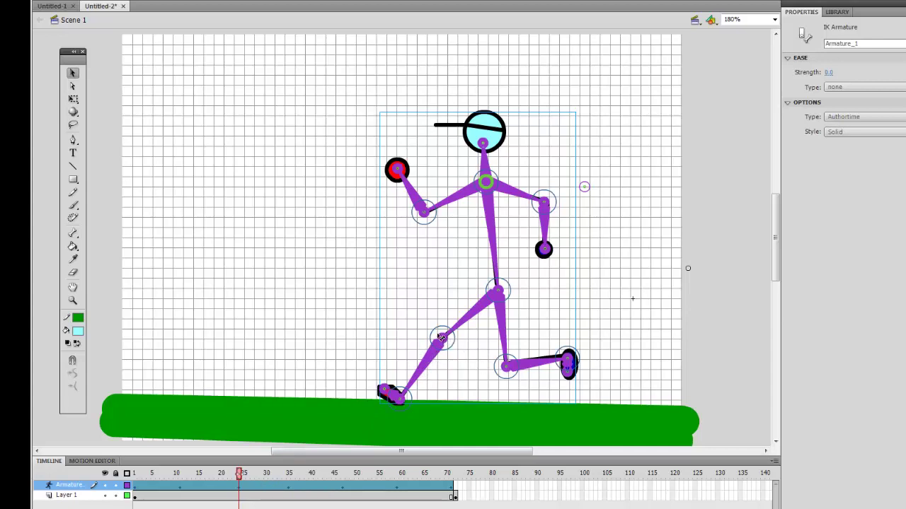
{"action": "left_click_drag", "start_coordinate": [443, 341], "coordinate": [437, 402]}
{"action": "left_click", "coordinate": [367, 353]}
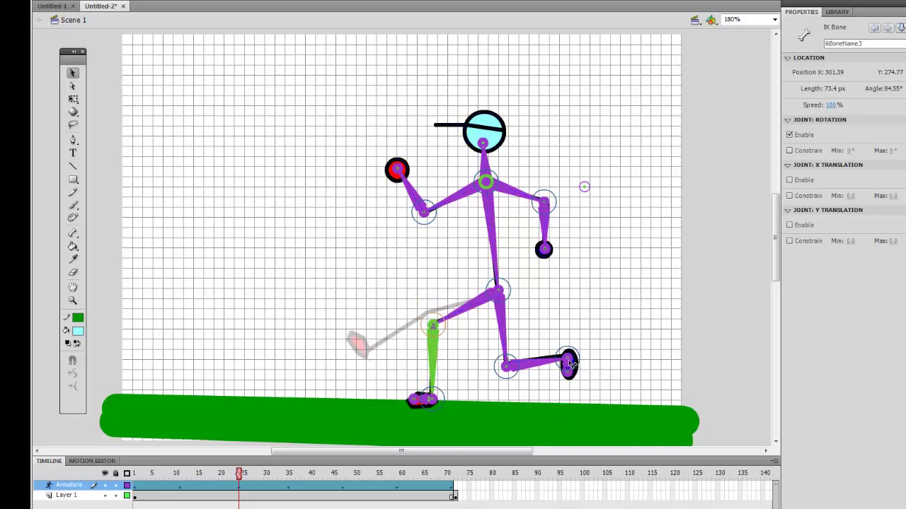
{"action": "left_click_drag", "start_coordinate": [571, 365], "coordinate": [559, 309]}
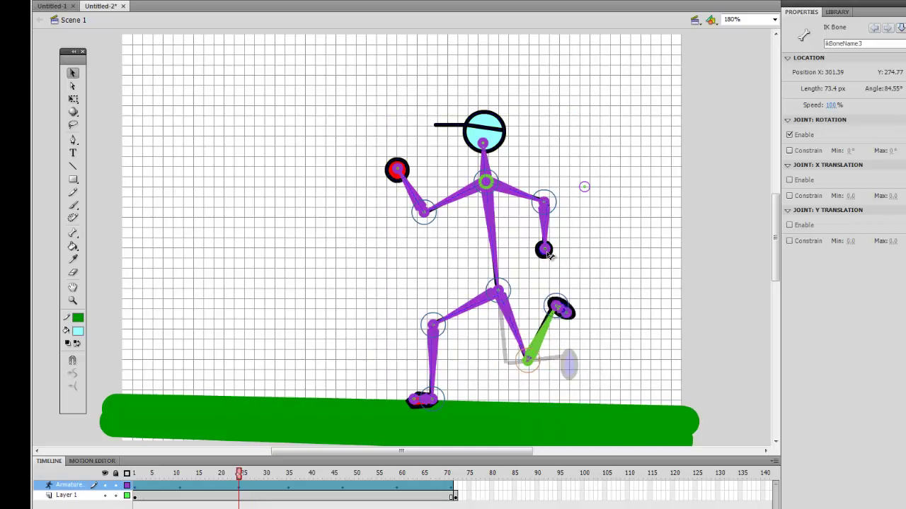
At frame 24, swing the blue-handed arm forward so its forearm crosses in front of the torso
{"action": "left_click", "coordinate": [507, 259]}
{"action": "left_click", "coordinate": [544, 250]}
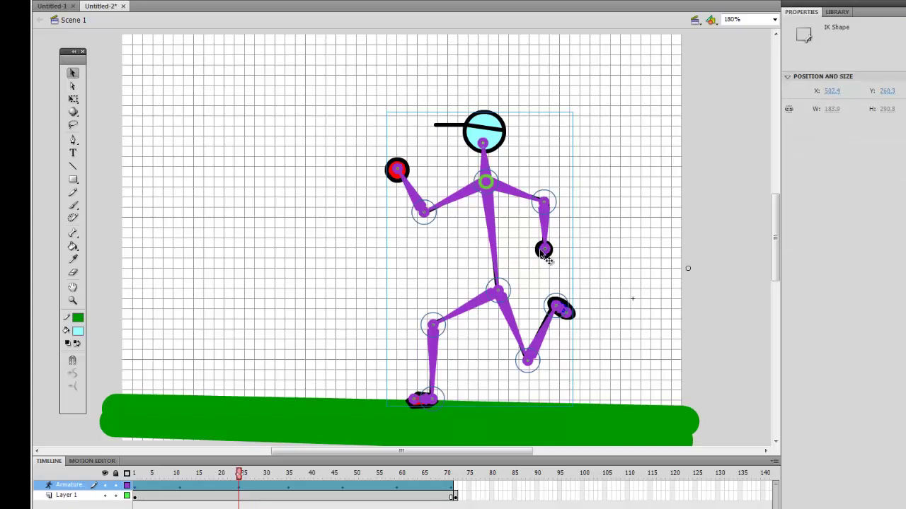
{"action": "left_click_drag", "start_coordinate": [546, 251], "coordinate": [459, 257]}
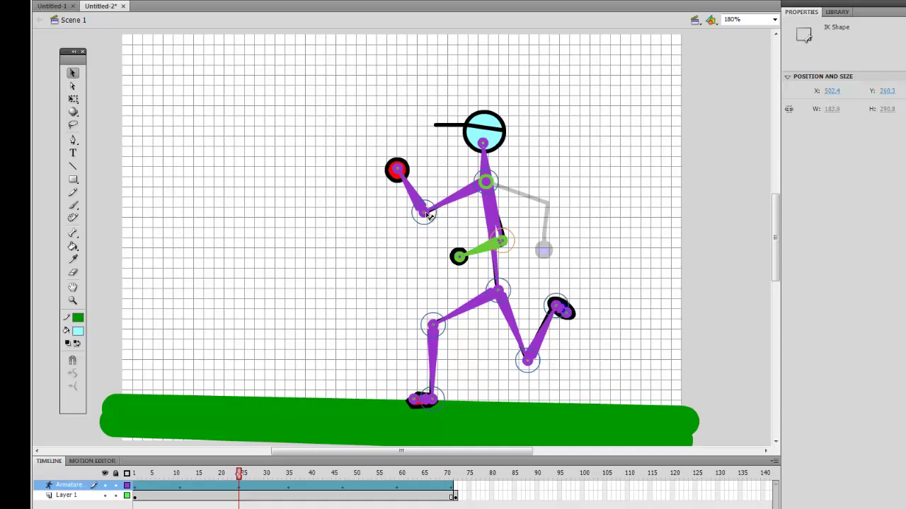
At frame 24, lower the red-handed arm beside the torso with its forearm angled up in front, and tilt the head forward
{"action": "left_click", "coordinate": [429, 216]}
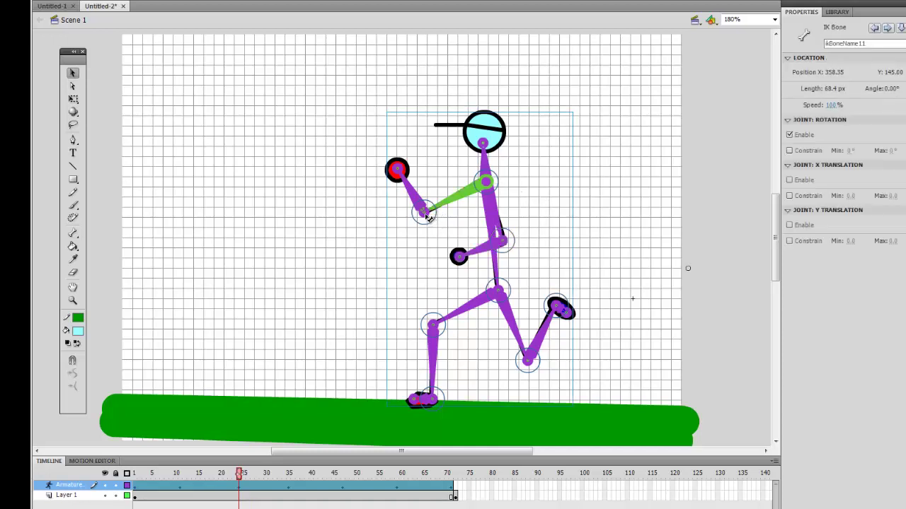
{"action": "left_click_drag", "start_coordinate": [427, 216], "coordinate": [431, 243]}
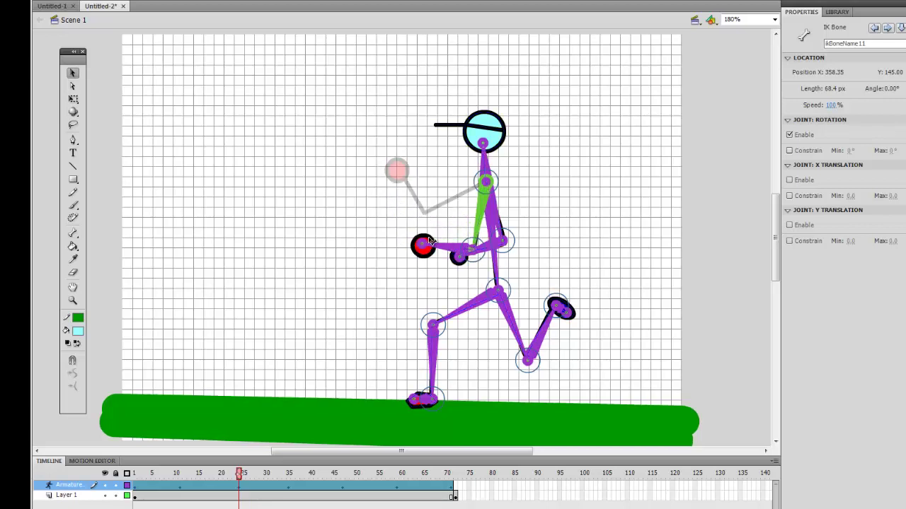
{"action": "left_click", "coordinate": [425, 245]}
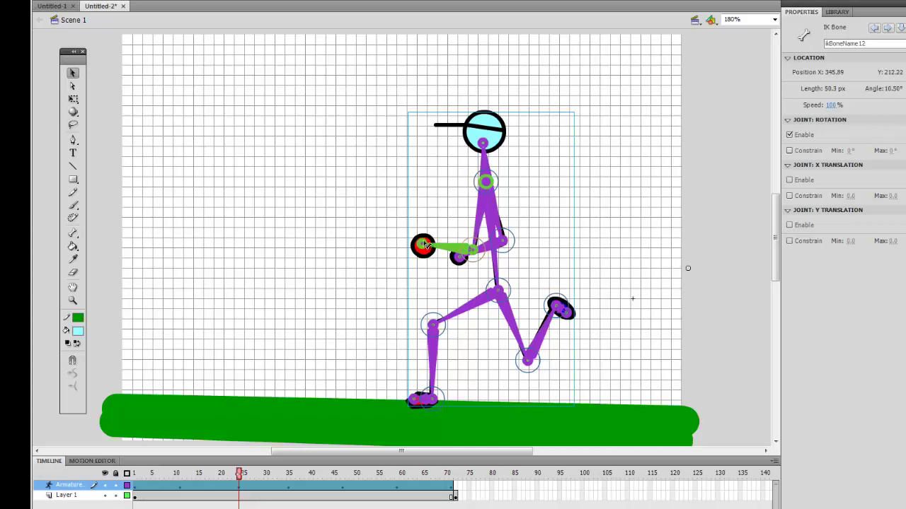
{"action": "left_click_drag", "start_coordinate": [425, 245], "coordinate": [434, 218]}
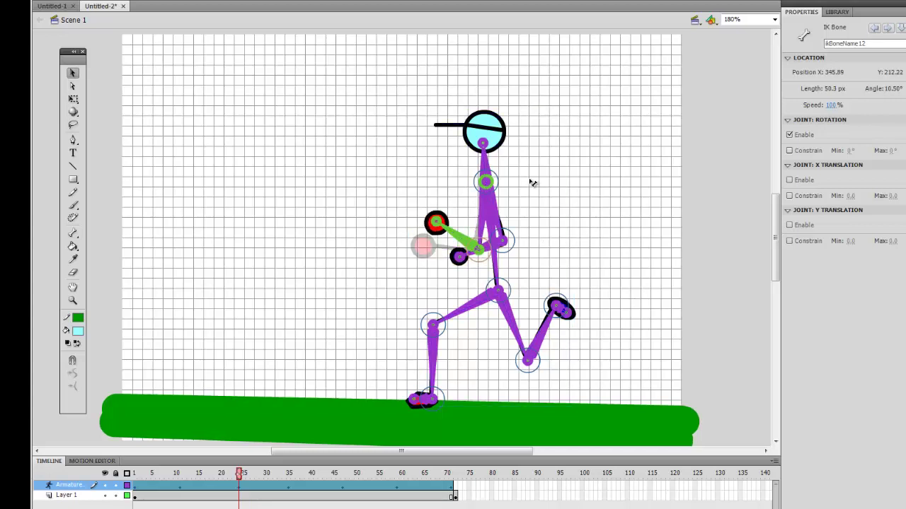
{"action": "left_click", "coordinate": [487, 175]}
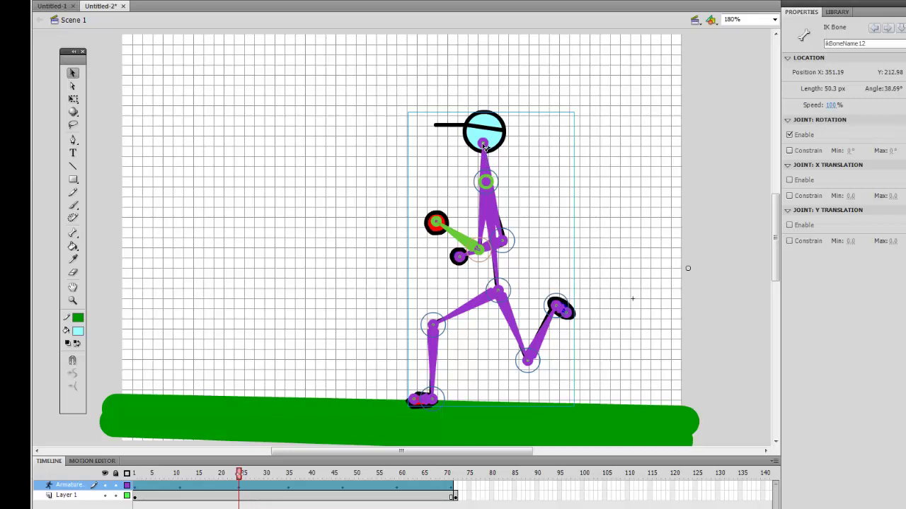
{"action": "left_click_drag", "start_coordinate": [483, 144], "coordinate": [463, 149]}
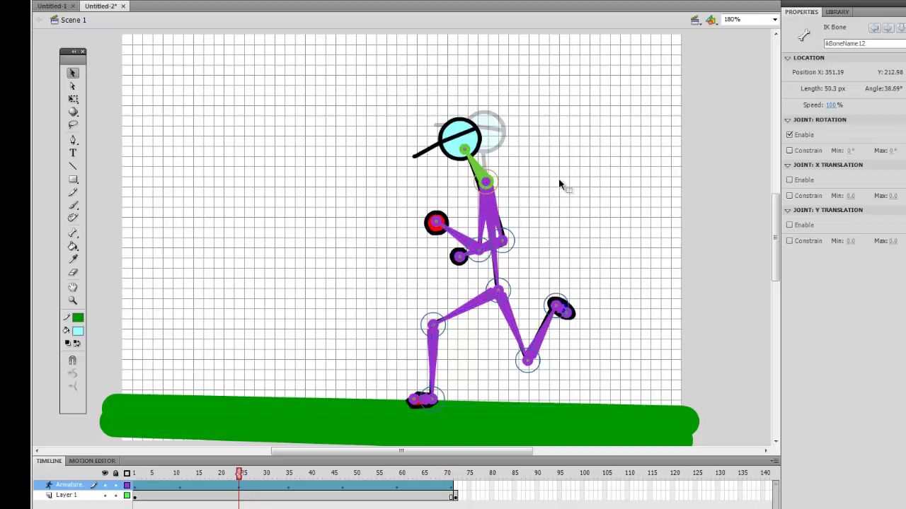
At the frame 35 pose, swap the legs by bringing the blue-footed leg forward and swinging the red-footed leg back
{"action": "left_click", "coordinate": [289, 494]}
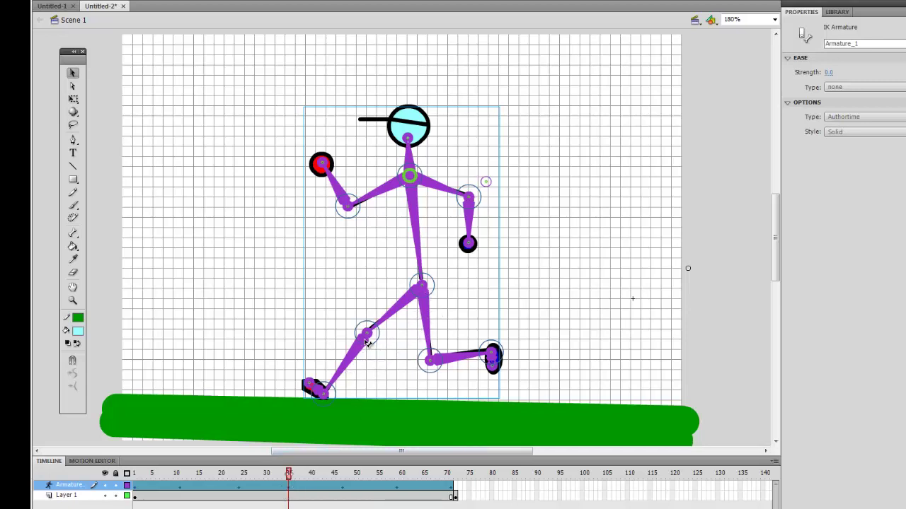
{"action": "left_click_drag", "start_coordinate": [435, 367], "coordinate": [397, 346]}
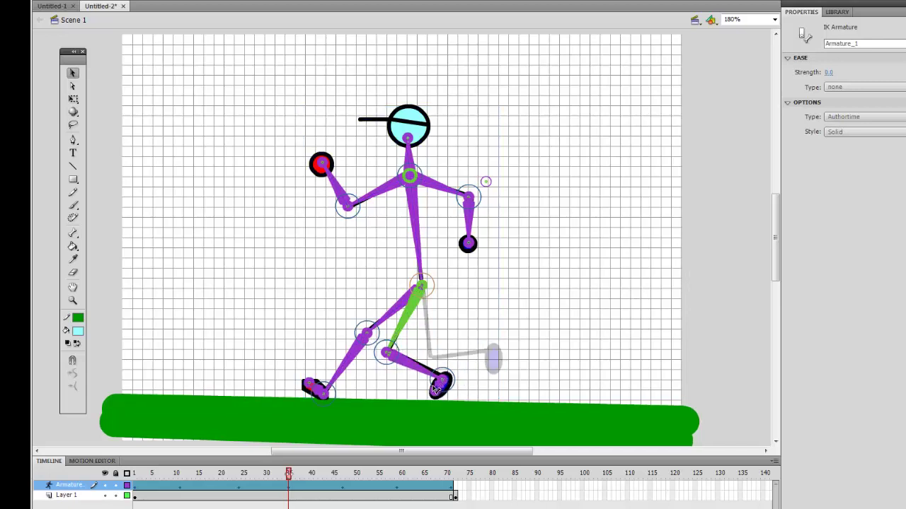
{"action": "left_click", "coordinate": [437, 389]}
{"action": "left_click_drag", "start_coordinate": [444, 388], "coordinate": [382, 364]}
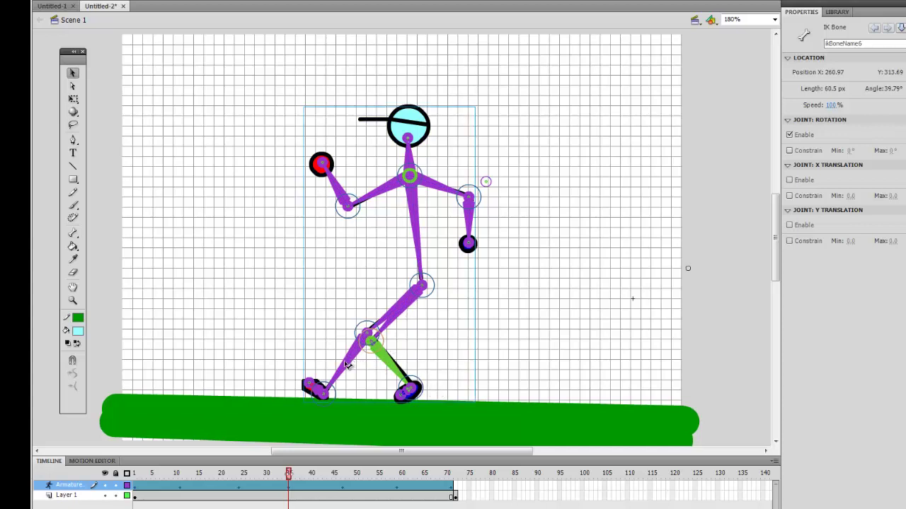
{"action": "left_click_drag", "start_coordinate": [327, 394], "coordinate": [484, 401]}
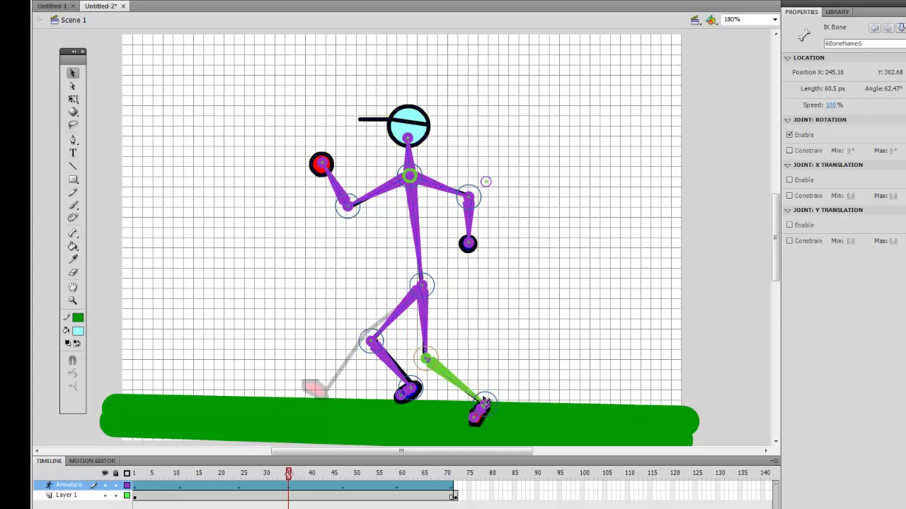
At frame 35, swap the arms so the blue hand reaches forward and the red-handed arm bends behind the torso, and tilt the head back
{"action": "left_click", "coordinate": [468, 244]}
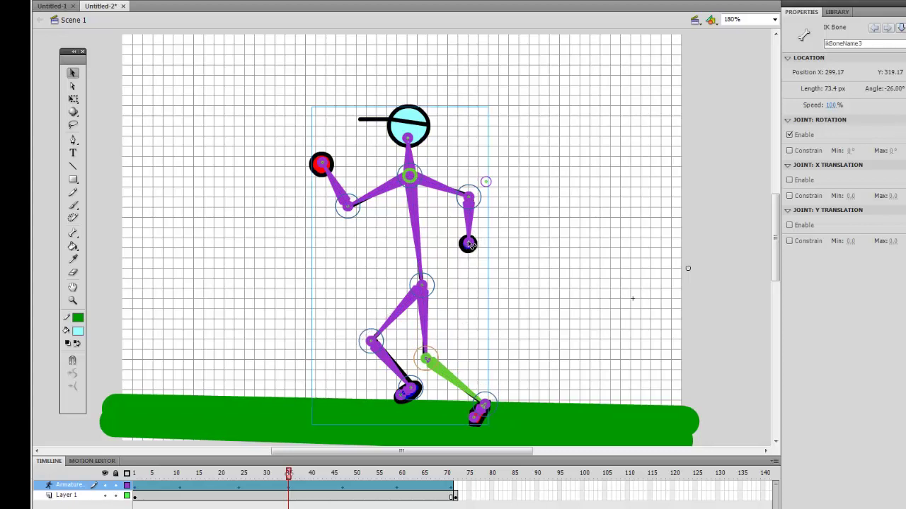
{"action": "left_click_drag", "start_coordinate": [469, 245], "coordinate": [459, 227]}
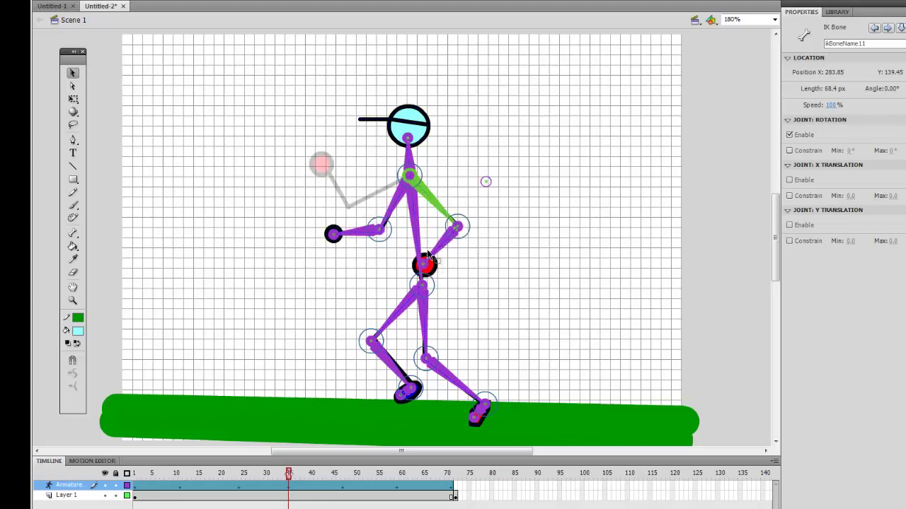
{"action": "left_click_drag", "start_coordinate": [428, 265], "coordinate": [424, 260]}
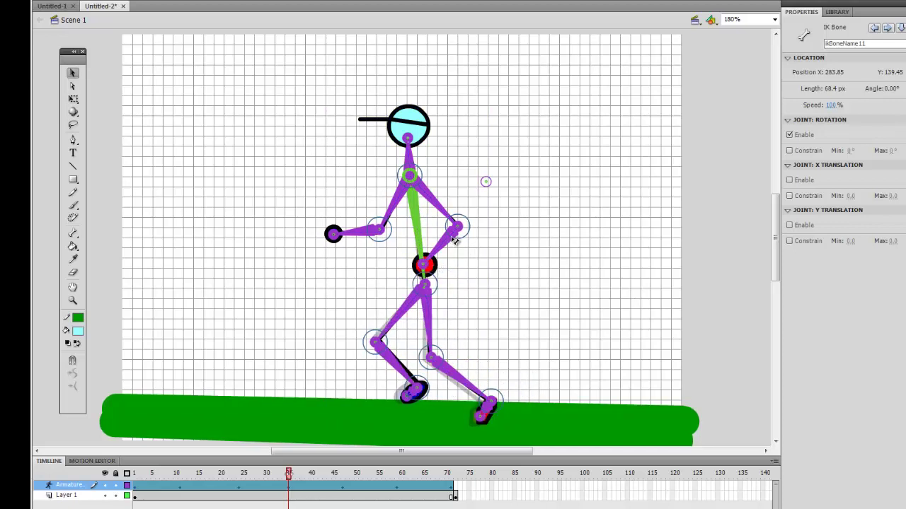
{"action": "left_click_drag", "start_coordinate": [461, 226], "coordinate": [481, 224]}
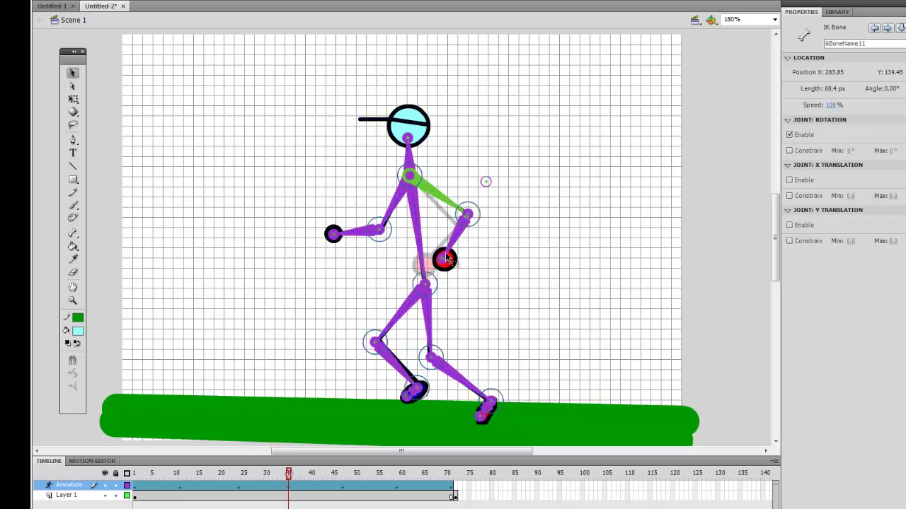
{"action": "left_click_drag", "start_coordinate": [447, 254], "coordinate": [440, 239]}
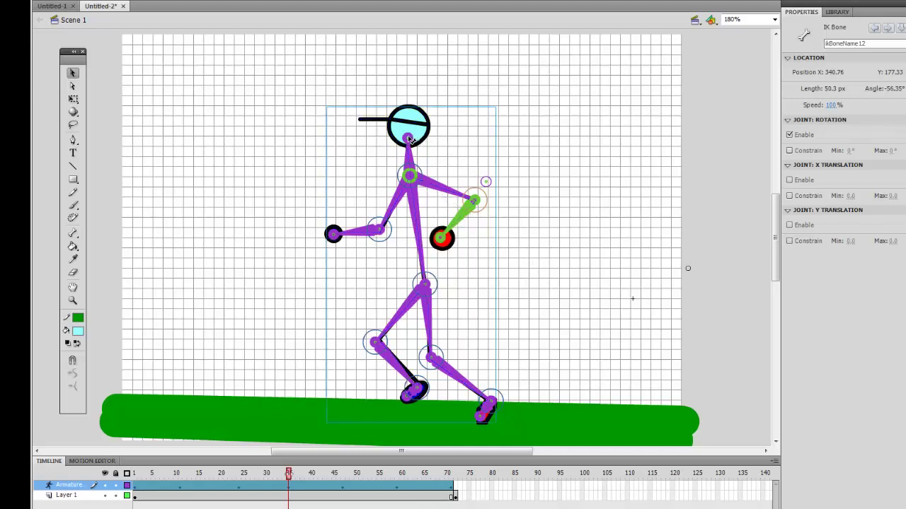
{"action": "left_click_drag", "start_coordinate": [408, 139], "coordinate": [421, 140]}
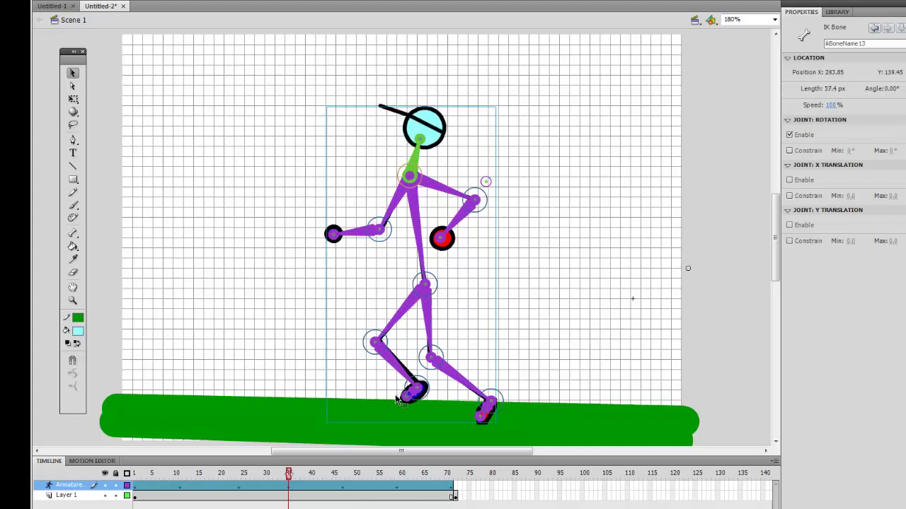
At the frame 47 pose, swap the legs by swinging the red-footed leg back and planting the blue-footed leg forward with its knee bent
{"action": "left_click", "coordinate": [343, 491]}
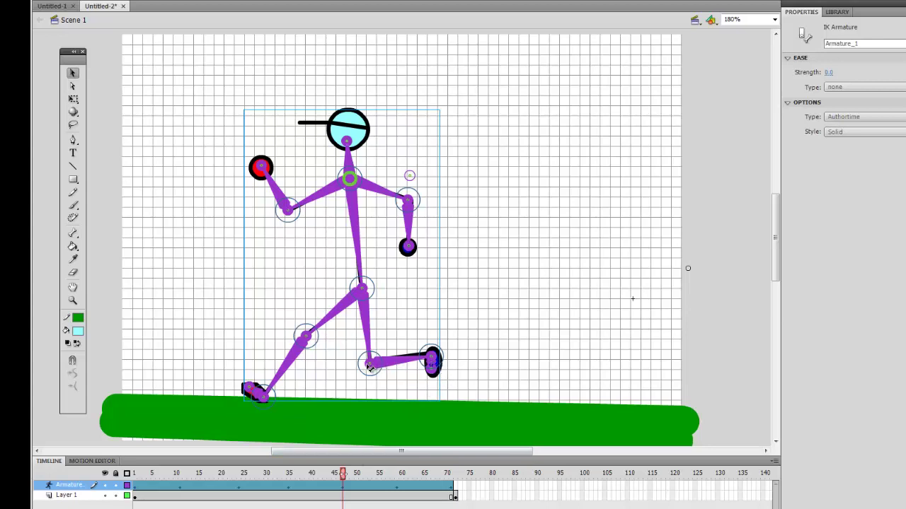
{"action": "left_click_drag", "start_coordinate": [309, 341], "coordinate": [317, 320]}
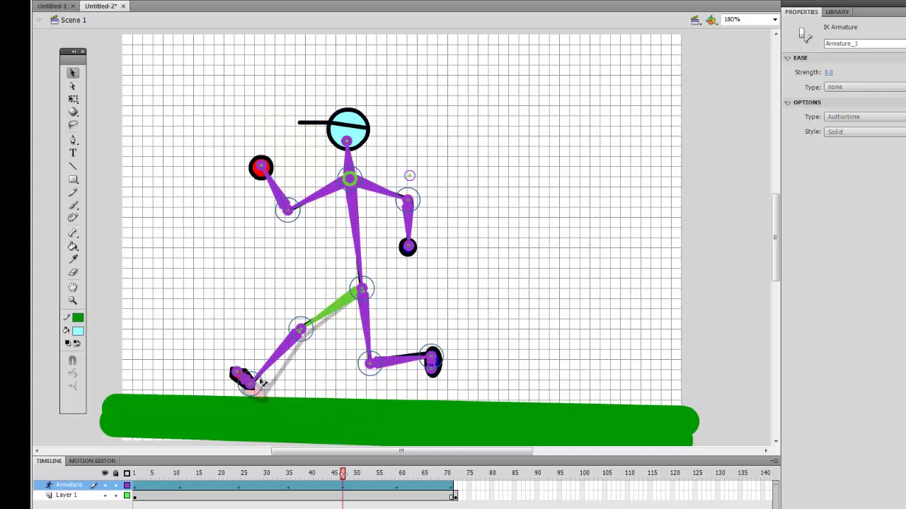
{"action": "left_click_drag", "start_coordinate": [261, 383], "coordinate": [414, 394]}
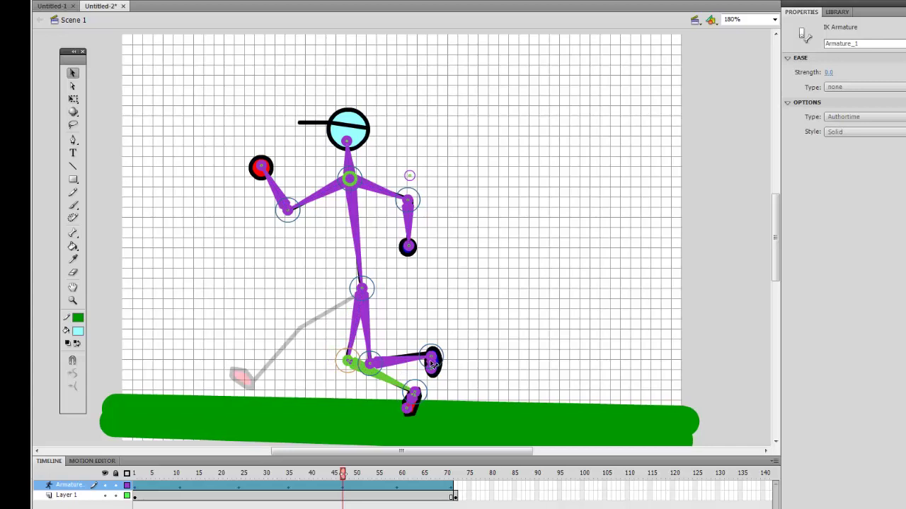
{"action": "mouse_move", "coordinate": [426, 359]}
{"action": "left_mouse_down"}
{"action": "mouse_move", "coordinate": [404, 383]}
{"action": "mouse_move", "coordinate": [301, 382]}
{"action": "mouse_move", "coordinate": [306, 395]}
{"action": "left_mouse_up"}
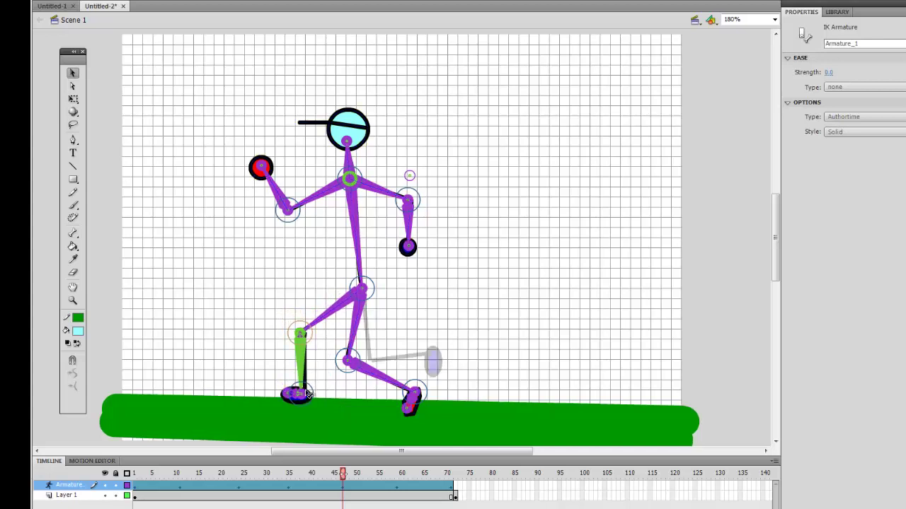
At frame 47, lower both arms beside the torso, with the blue hand crossing in front and the red-handed forearm angled up
{"action": "left_click", "coordinate": [414, 250]}
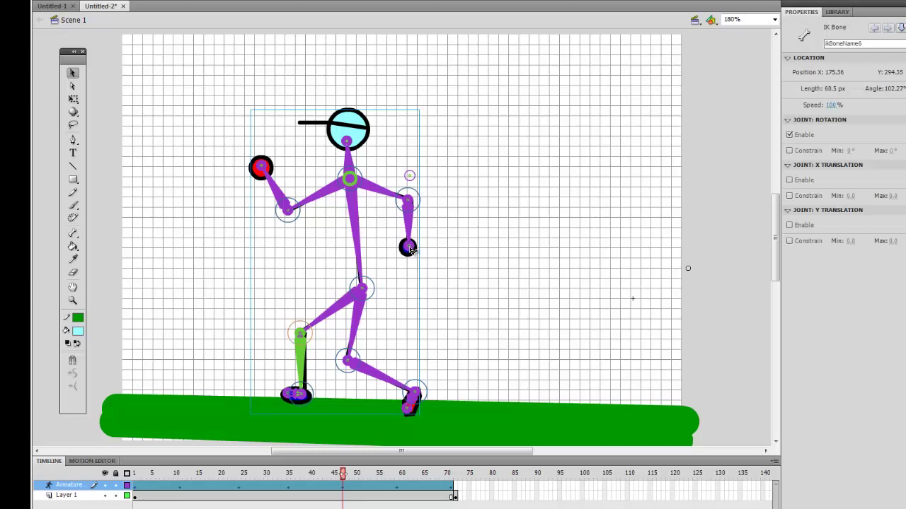
{"action": "mouse_move", "coordinate": [411, 250]}
{"action": "left_mouse_down"}
{"action": "mouse_move", "coordinate": [362, 261]}
{"action": "mouse_move", "coordinate": [338, 254]}
{"action": "left_mouse_up"}
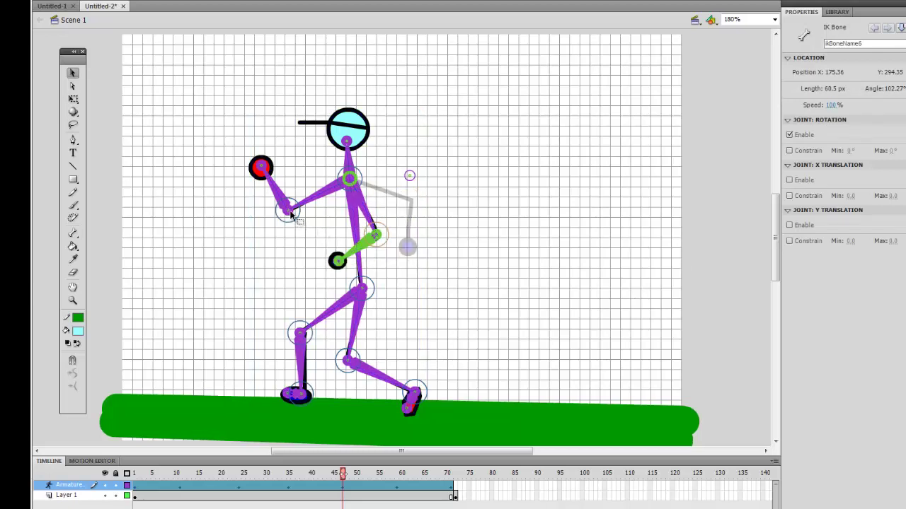
{"action": "left_click", "coordinate": [290, 214]}
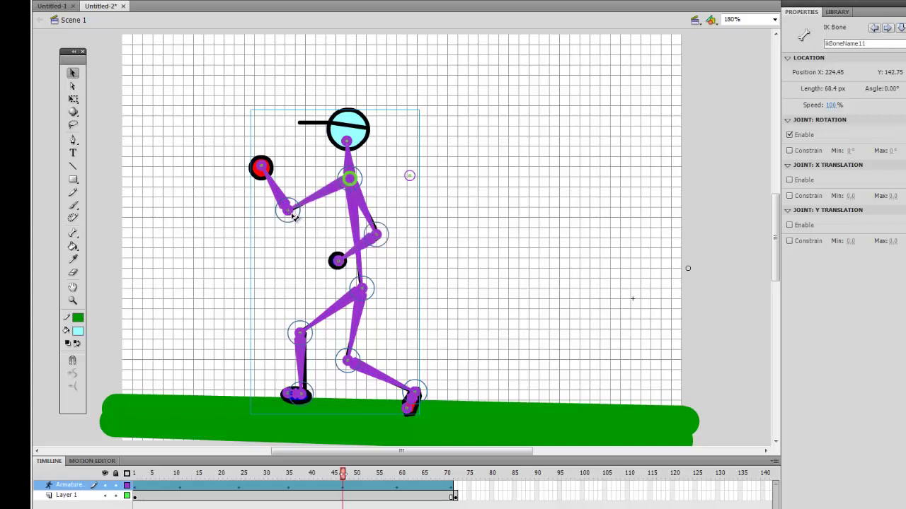
{"action": "left_click_drag", "start_coordinate": [293, 213], "coordinate": [330, 234]}
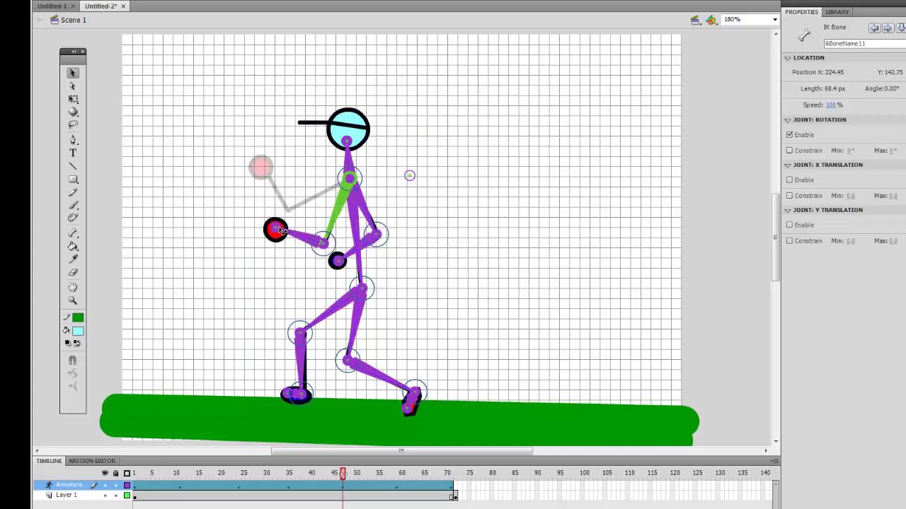
{"action": "left_click_drag", "start_coordinate": [277, 230], "coordinate": [314, 210]}
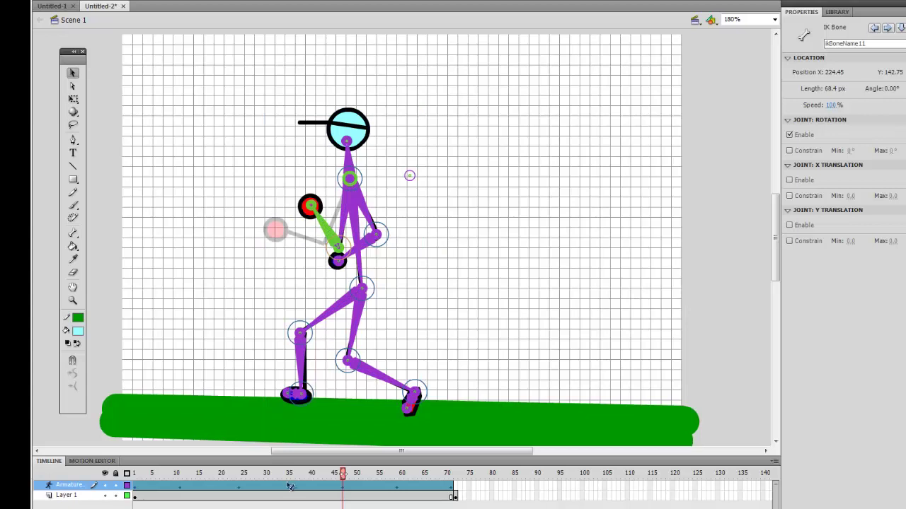
At the frame 59 pose, bring both feet down onto the green ground and lower the red-handed arm with its forearm angled up
{"action": "left_click", "coordinate": [398, 491]}
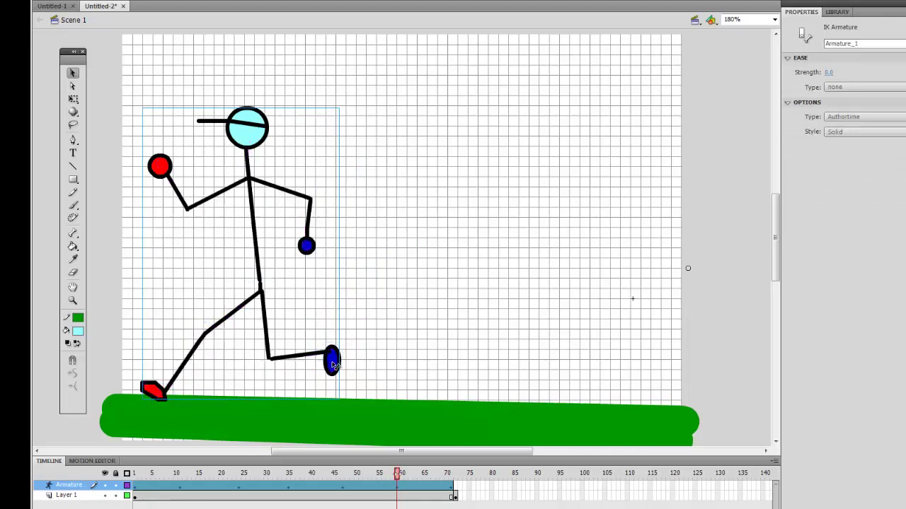
{"action": "left_click_drag", "start_coordinate": [332, 362], "coordinate": [253, 392]}
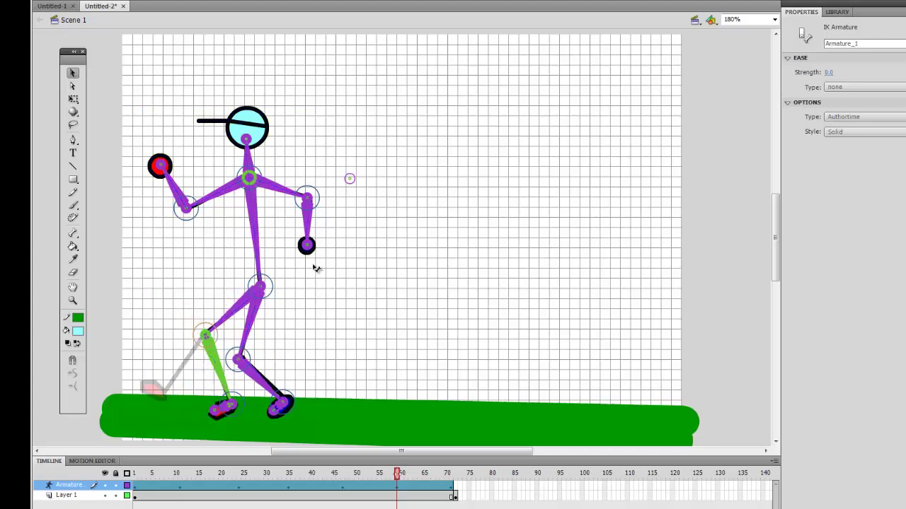
{"action": "left_click", "coordinate": [192, 210]}
{"action": "mouse_move", "coordinate": [189, 212]}
{"action": "left_mouse_down"}
{"action": "mouse_move", "coordinate": [180, 206]}
{"action": "mouse_move", "coordinate": [172, 217]}
{"action": "mouse_move", "coordinate": [199, 201]}
{"action": "left_mouse_up"}
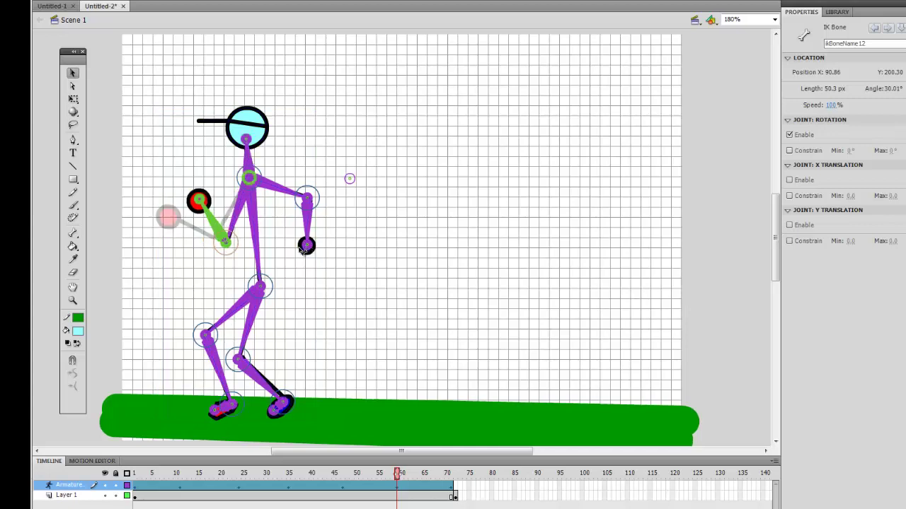
At frame 59, bend the blue-handed forearm inward behind the torso and tilt the head forward
{"action": "left_click", "coordinate": [304, 247]}
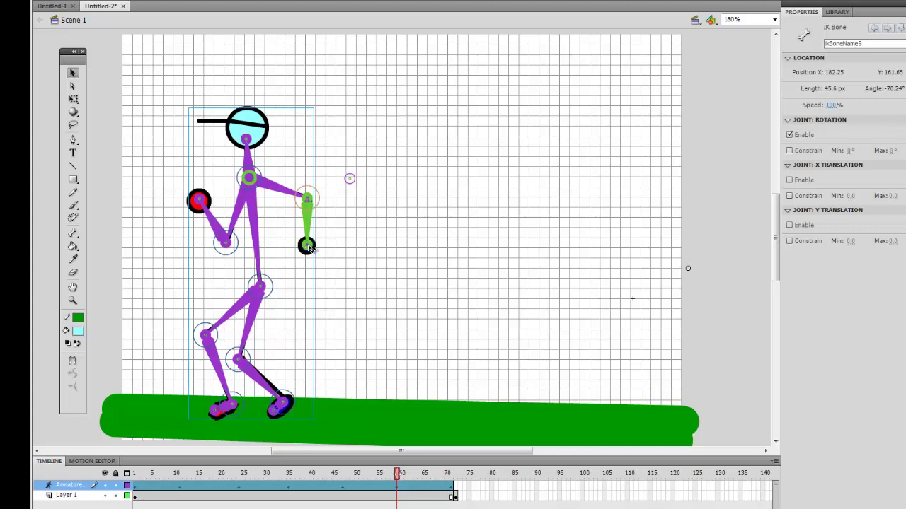
{"action": "left_click_drag", "start_coordinate": [309, 247], "coordinate": [284, 236]}
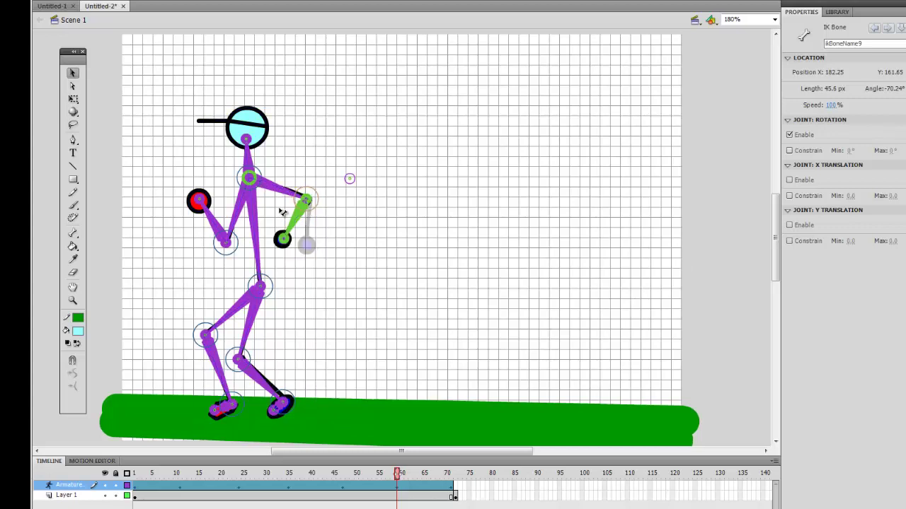
{"action": "left_click", "coordinate": [241, 142]}
{"action": "left_click", "coordinate": [247, 148]}
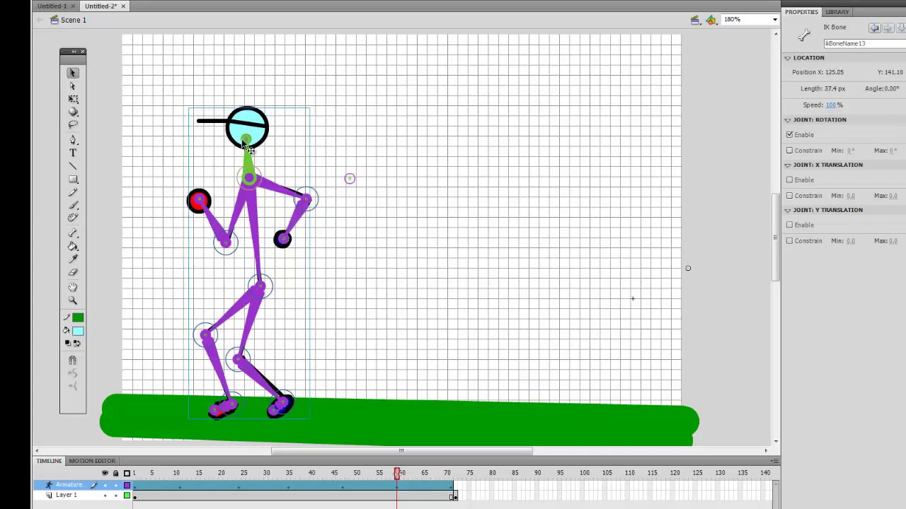
{"action": "left_click_drag", "start_coordinate": [247, 143], "coordinate": [232, 143]}
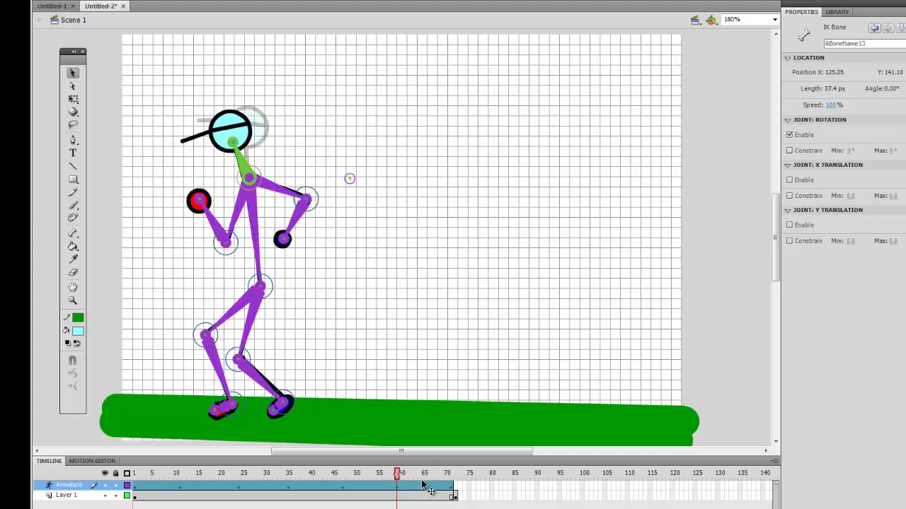
At the frame 71 pose, bend the red-footed leg to bring its foot under the knee and lower the rear blue foot to the ground
{"action": "left_click", "coordinate": [451, 490]}
{"action": "left_click", "coordinate": [453, 491]}
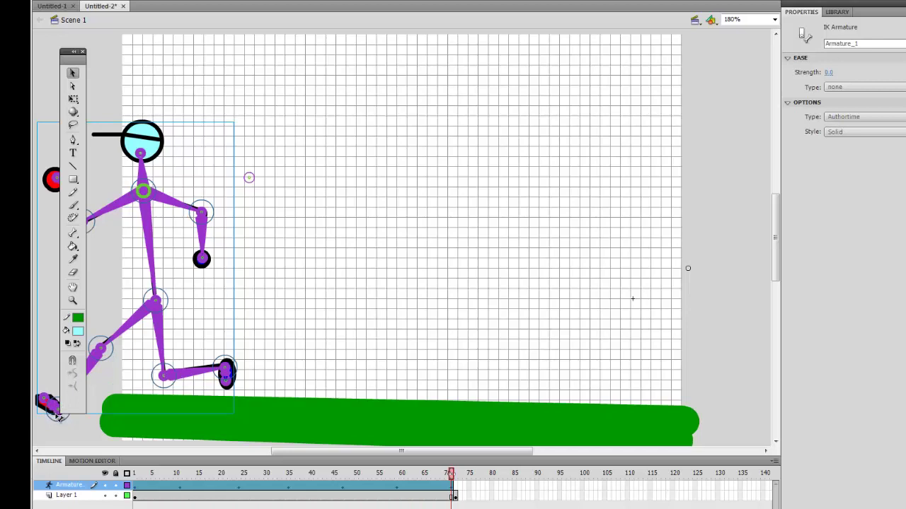
{"action": "left_click_drag", "start_coordinate": [58, 416], "coordinate": [100, 406]}
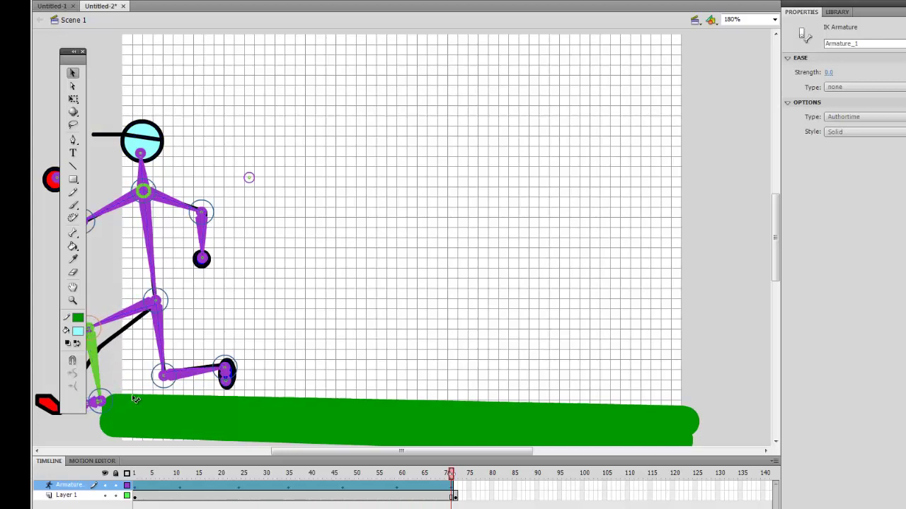
{"action": "left_click", "coordinate": [164, 375]}
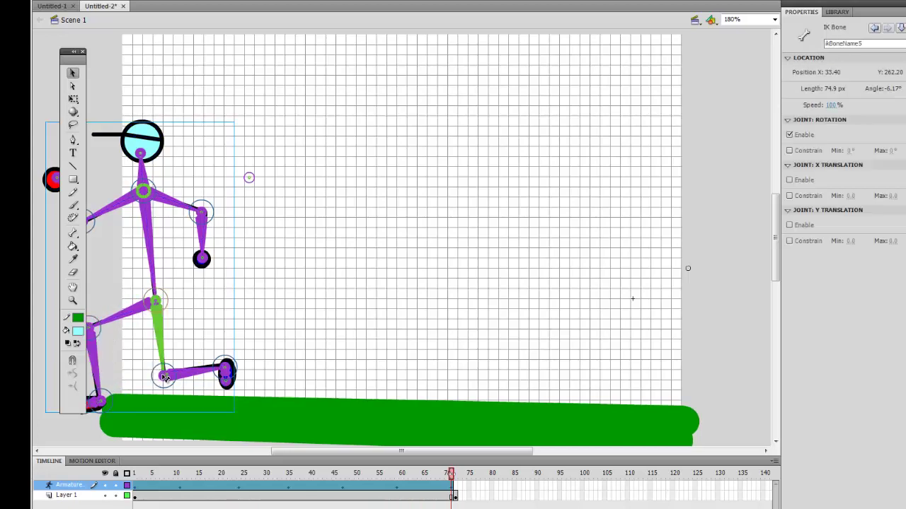
{"action": "left_click_drag", "start_coordinate": [225, 373], "coordinate": [206, 402]}
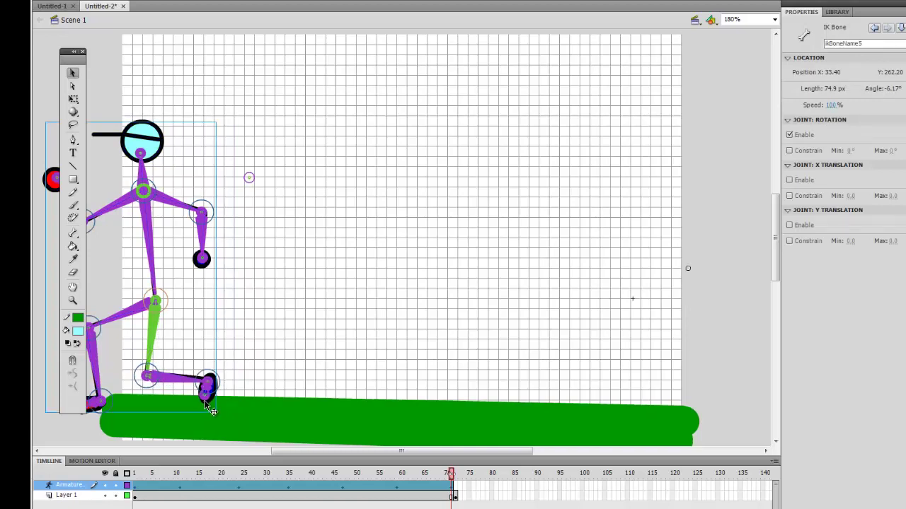
{"action": "left_click", "coordinate": [207, 401]}
{"action": "left_click", "coordinate": [194, 415]}
{"action": "left_click", "coordinate": [206, 398]}
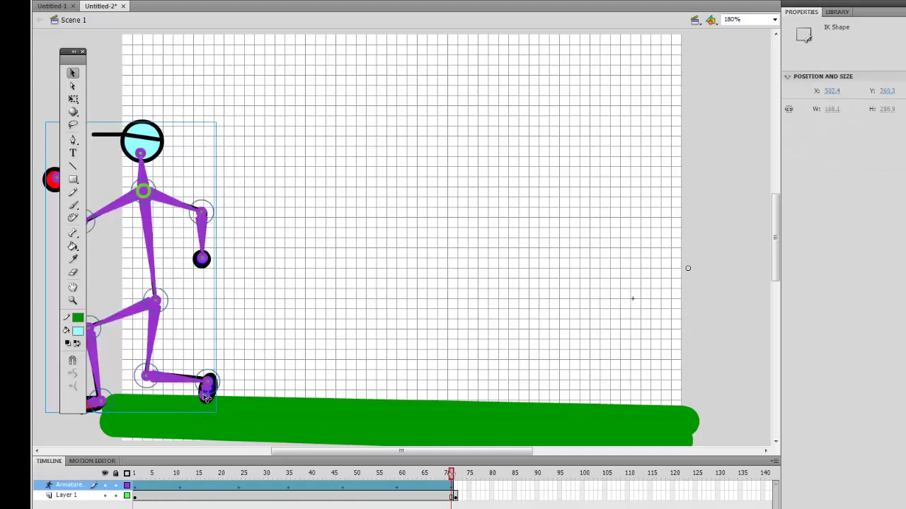
{"action": "left_click_drag", "start_coordinate": [206, 401], "coordinate": [199, 408]}
At frame 71, move the Tools panel off the figure, lower the red-handed arm, and swing the blue-handed arm forward with its forearm raised
{"action": "left_click", "coordinate": [100, 228]}
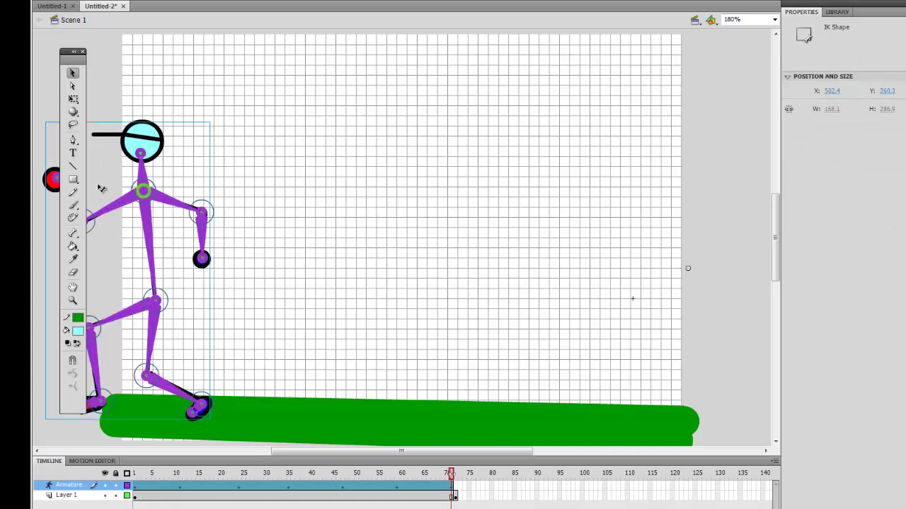
{"action": "left_click_drag", "start_coordinate": [110, 61], "coordinate": [595, 101]}
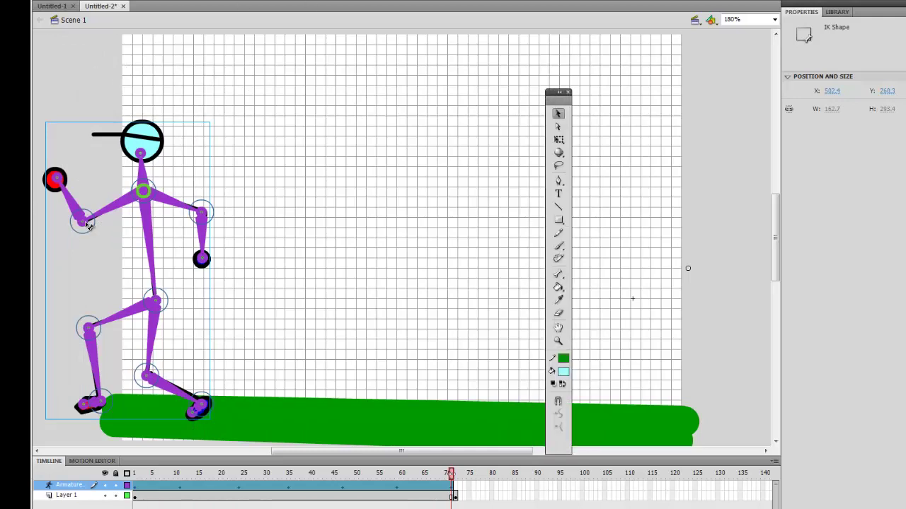
{"action": "left_click_drag", "start_coordinate": [85, 225], "coordinate": [115, 253]}
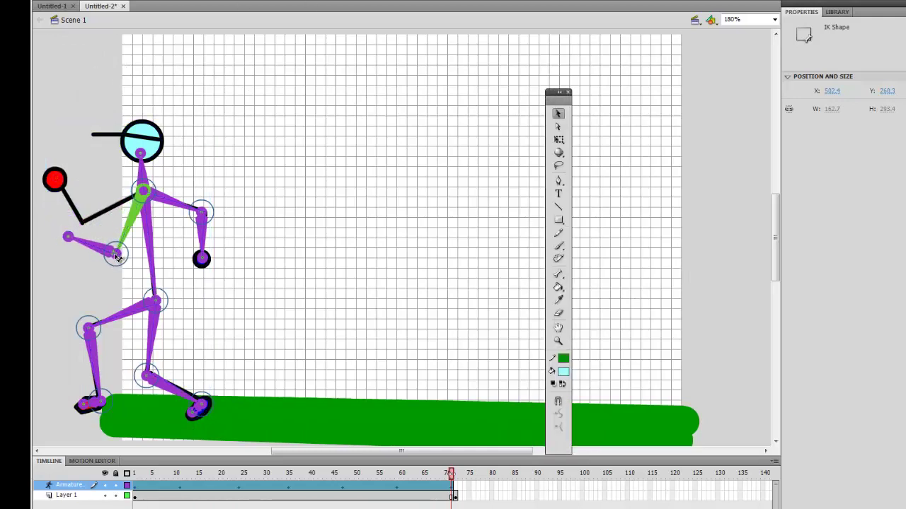
{"action": "left_click", "coordinate": [203, 261]}
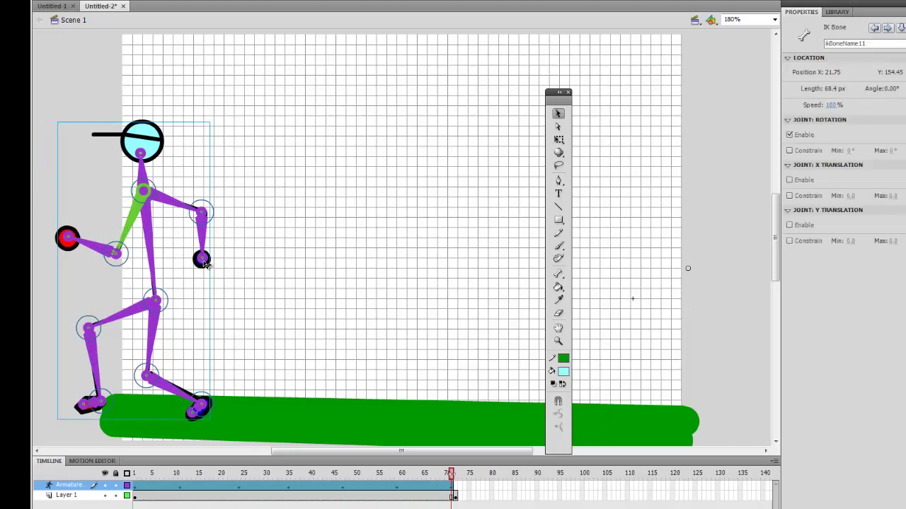
{"action": "left_click_drag", "start_coordinate": [203, 262], "coordinate": [80, 197]}
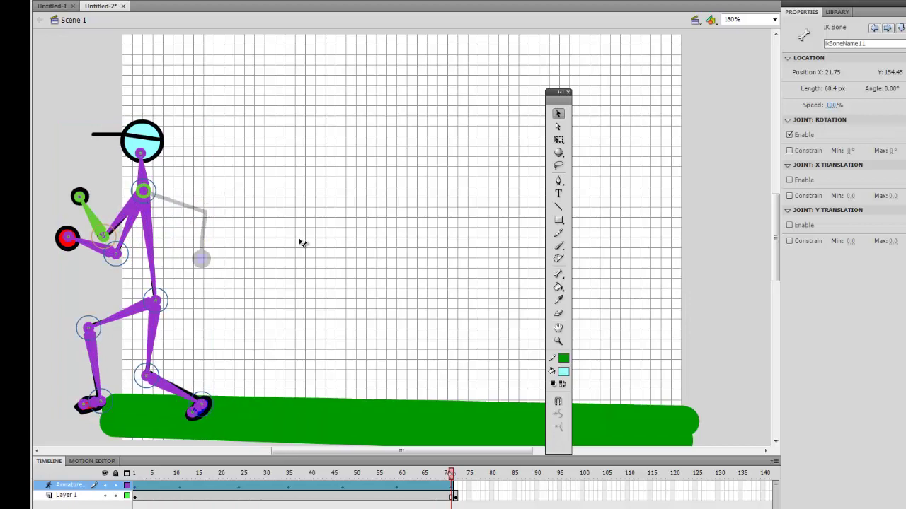
{"action": "key", "text": "v"}
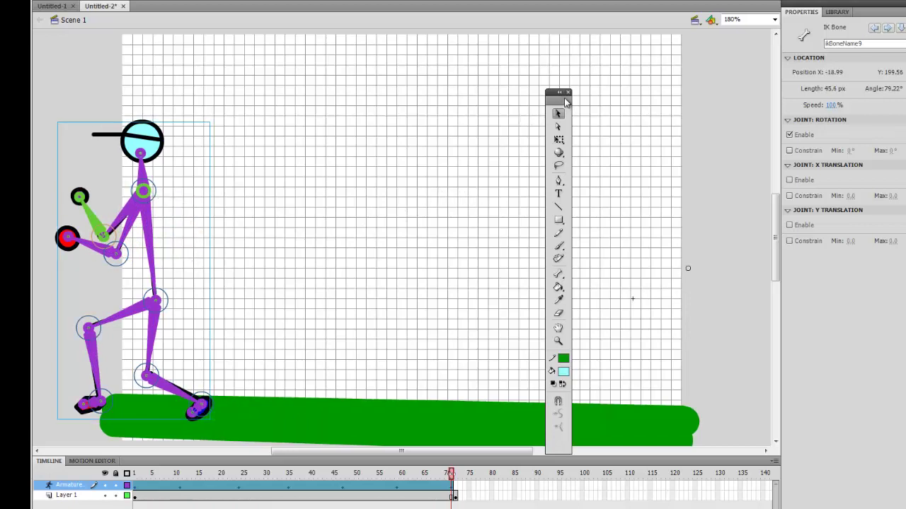
Clear the Tools panel from the stage and test the movie to review the running animation, closing the preview when done
{"action": "left_click_drag", "start_coordinate": [561, 101], "coordinate": [904, 93]}
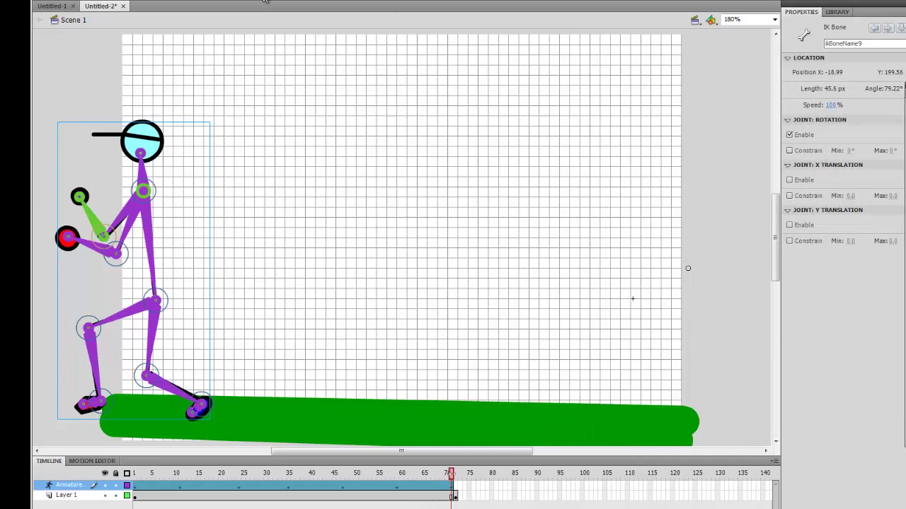
{"action": "left_click", "coordinate": [264, 1]}
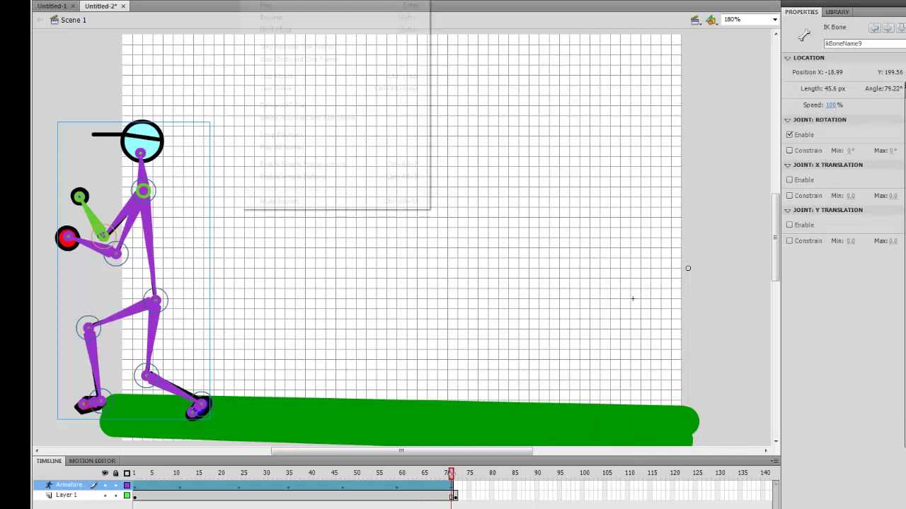
{"action": "left_click", "coordinate": [278, 77]}
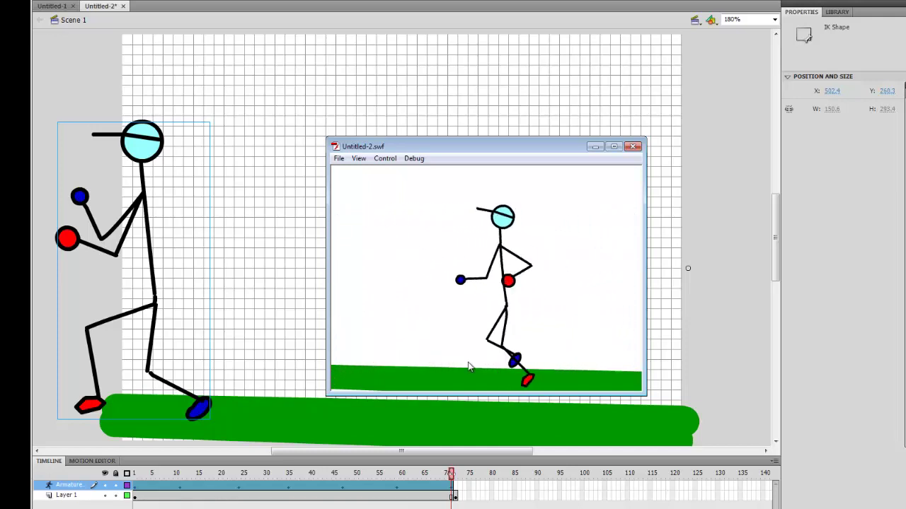
{"action": "left_click", "coordinate": [635, 148]}
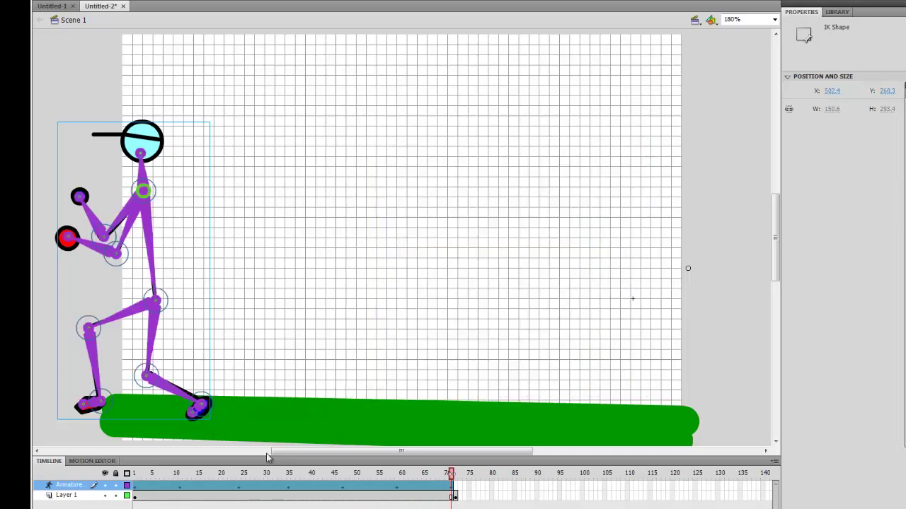
At the frame 11 pose, lift the red foot back off the ground and shift the blue-footed leg slightly farther back
{"action": "left_click", "coordinate": [180, 487]}
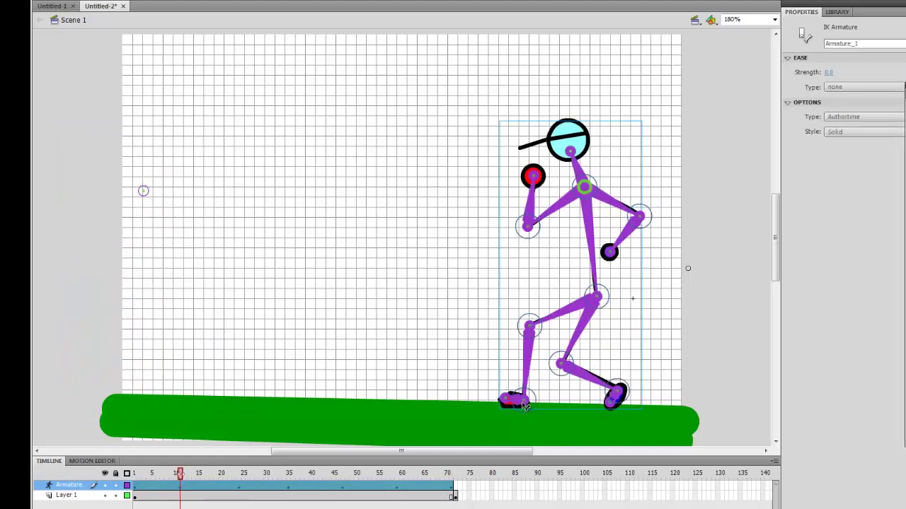
{"action": "left_click_drag", "start_coordinate": [525, 405], "coordinate": [548, 387]}
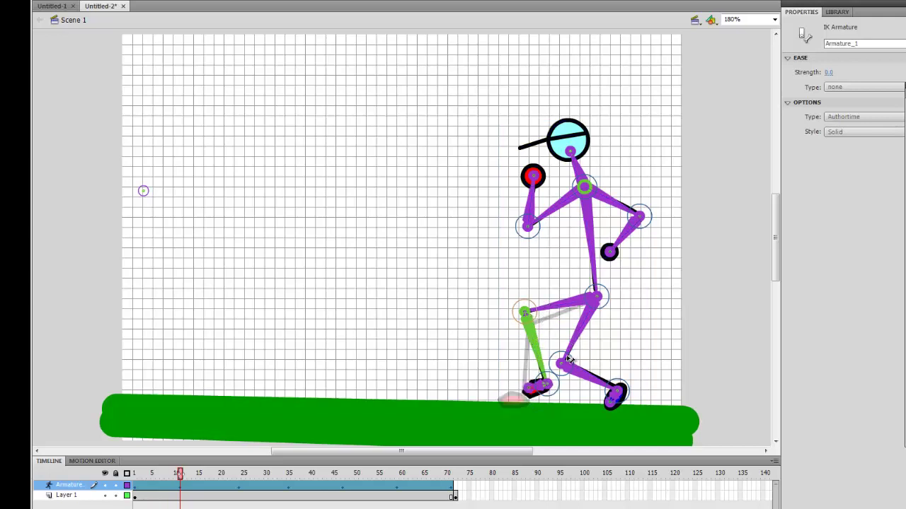
{"action": "left_click", "coordinate": [563, 363]}
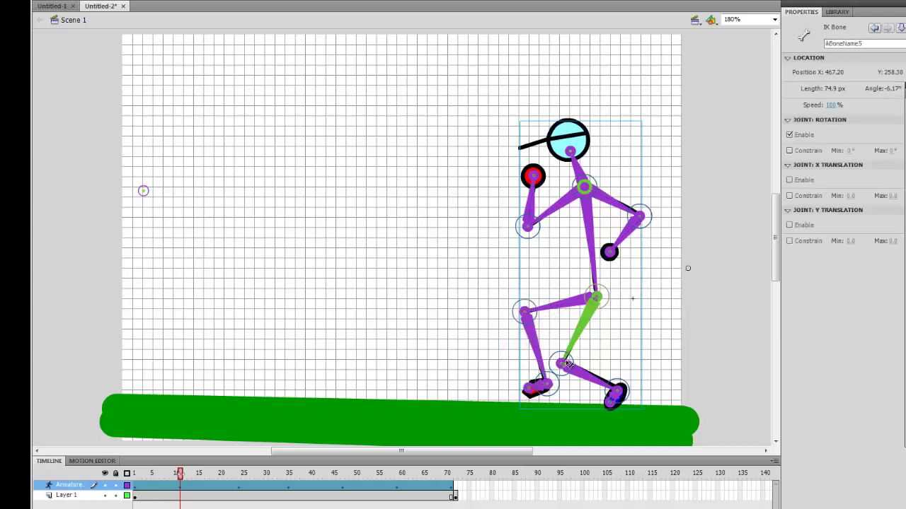
{"action": "left_click_drag", "start_coordinate": [564, 366], "coordinate": [573, 369]}
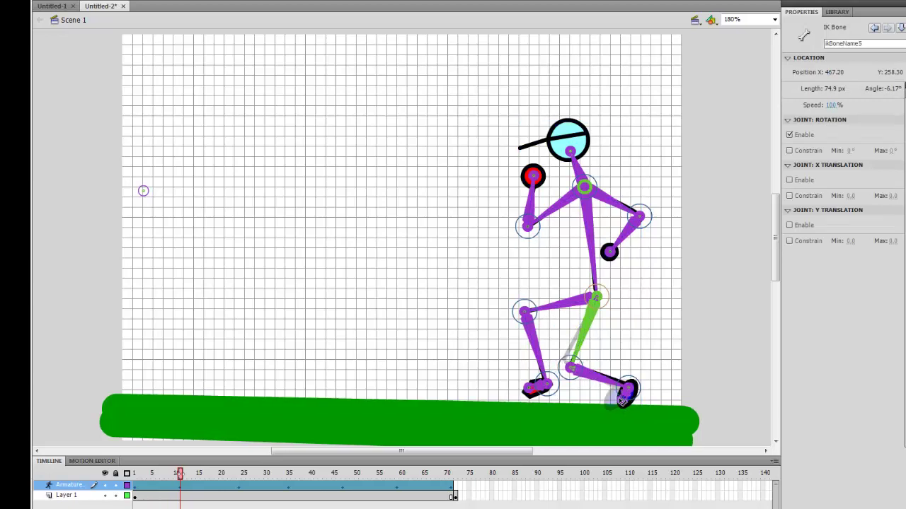
At the frame 11 pose, plant the rear blue foot on the ground and lower the front knee, swinging the red foot slightly back
{"action": "left_click", "coordinate": [621, 402]}
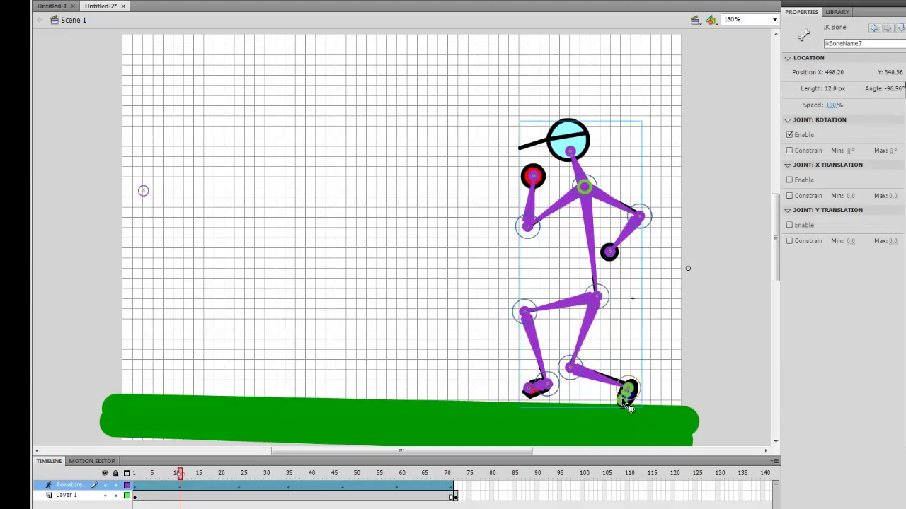
{"action": "left_click_drag", "start_coordinate": [626, 409], "coordinate": [592, 414]}
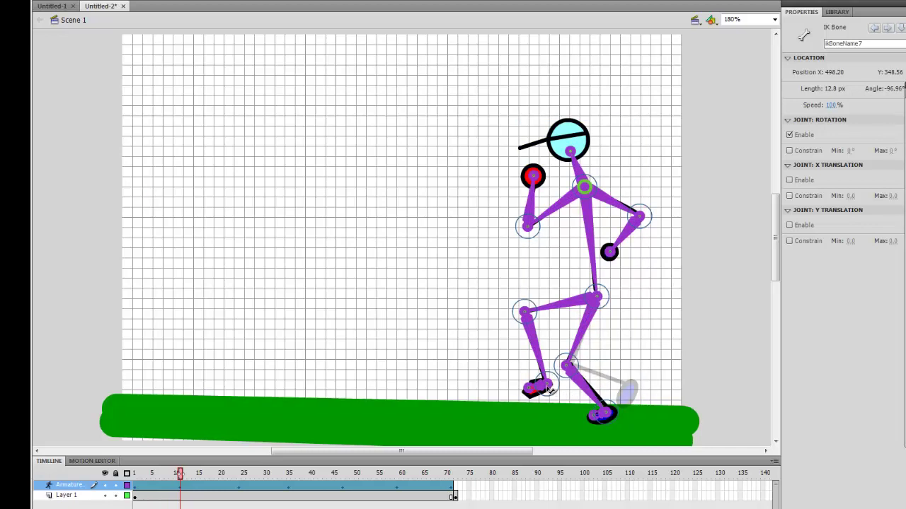
{"action": "left_click", "coordinate": [549, 389]}
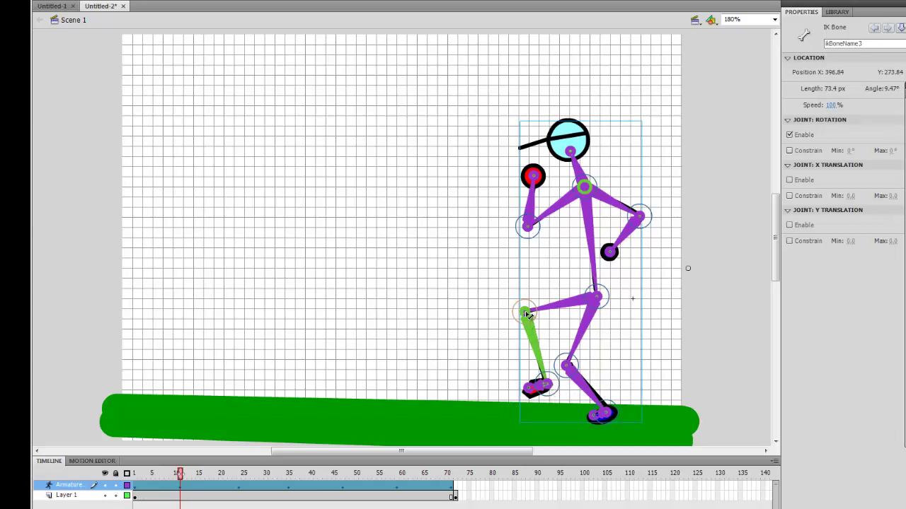
{"action": "left_click_drag", "start_coordinate": [527, 314], "coordinate": [531, 326]}
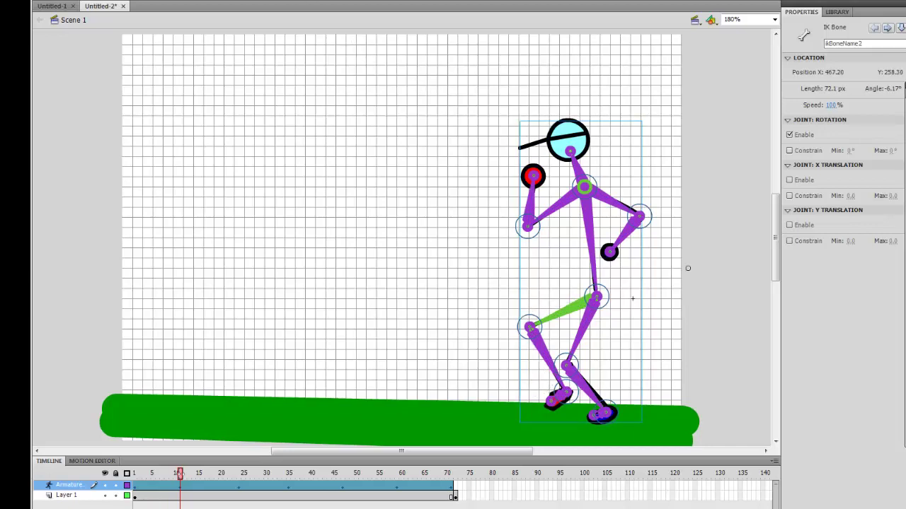
Test the movie to check the revised leg poses in the run, closing the preview when done
{"action": "key", "text": "alt+o"}
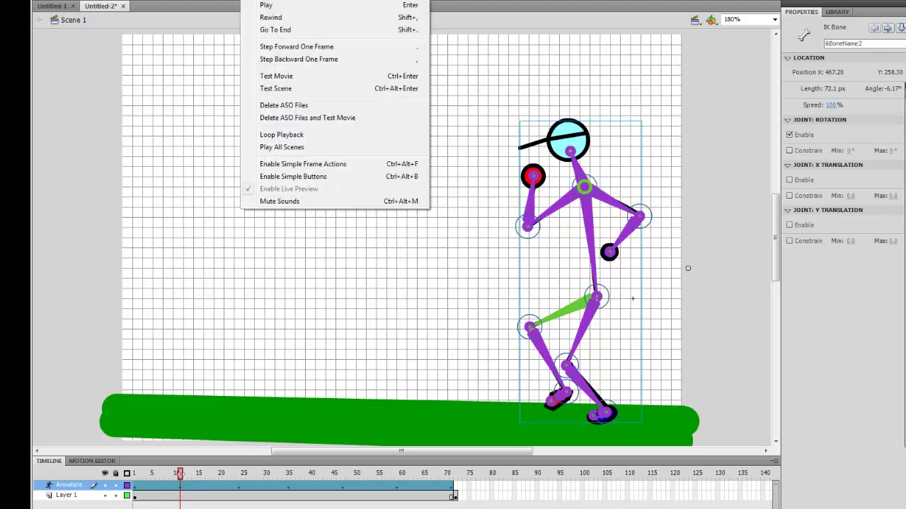
{"action": "left_click", "coordinate": [282, 78]}
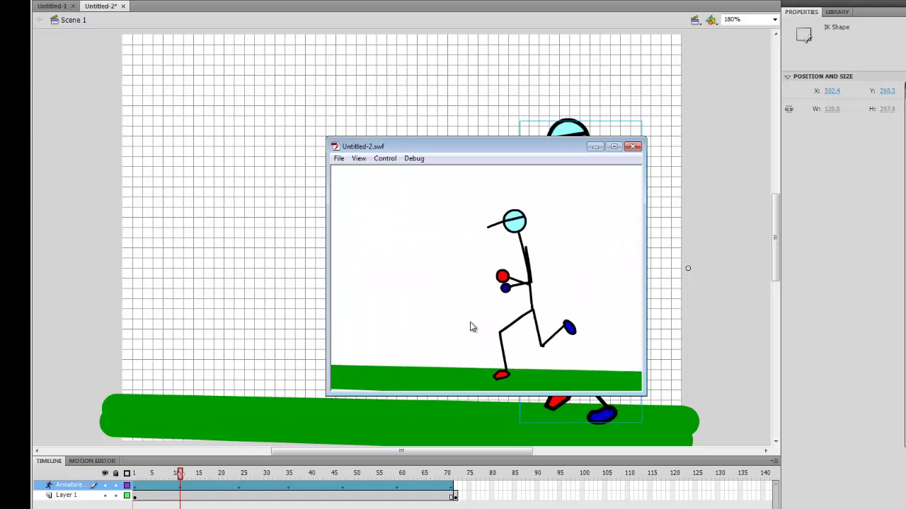
{"action": "left_click", "coordinate": [634, 147]}
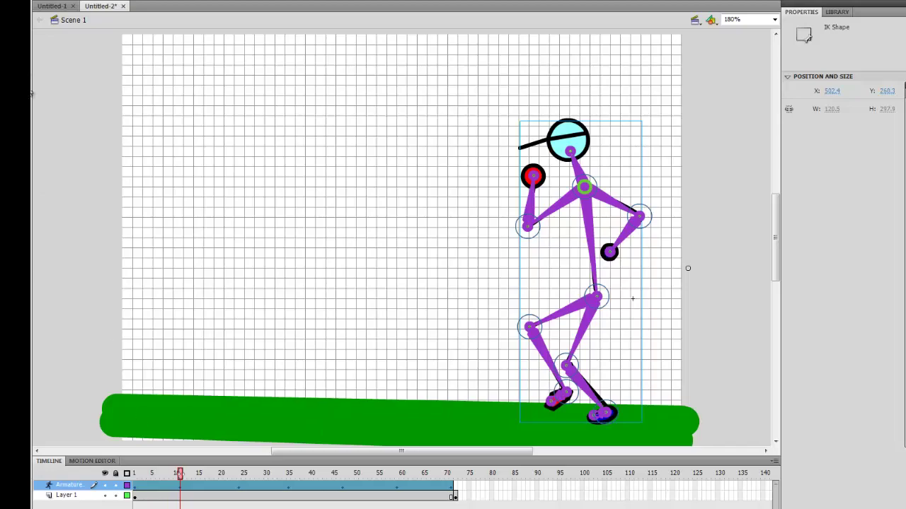
Delete the green ground layer and add a new layer placed beneath the armature layer
{"action": "right_click", "coordinate": [83, 499]}
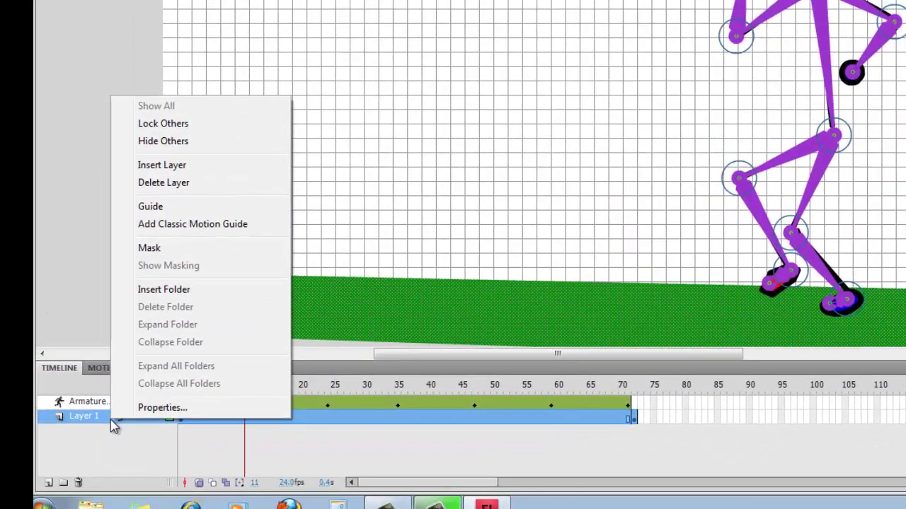
{"action": "left_click", "coordinate": [173, 185]}
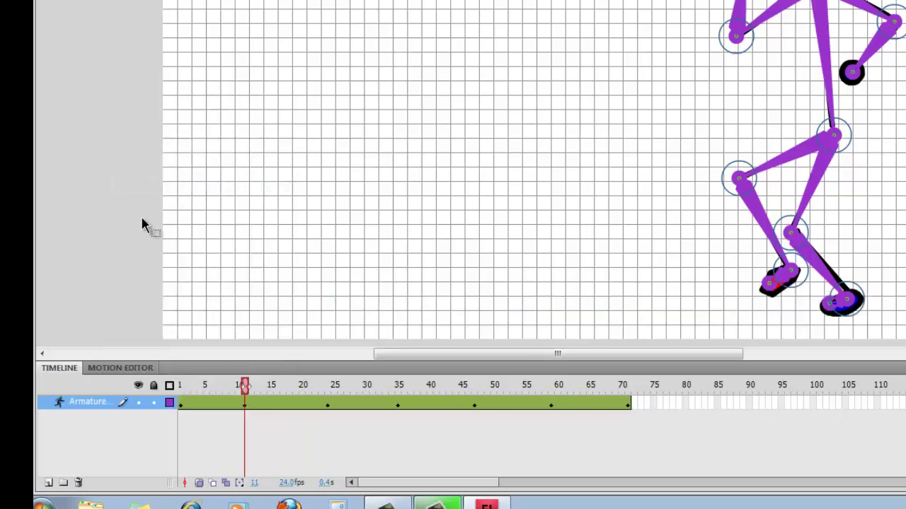
{"action": "left_click", "coordinate": [48, 483]}
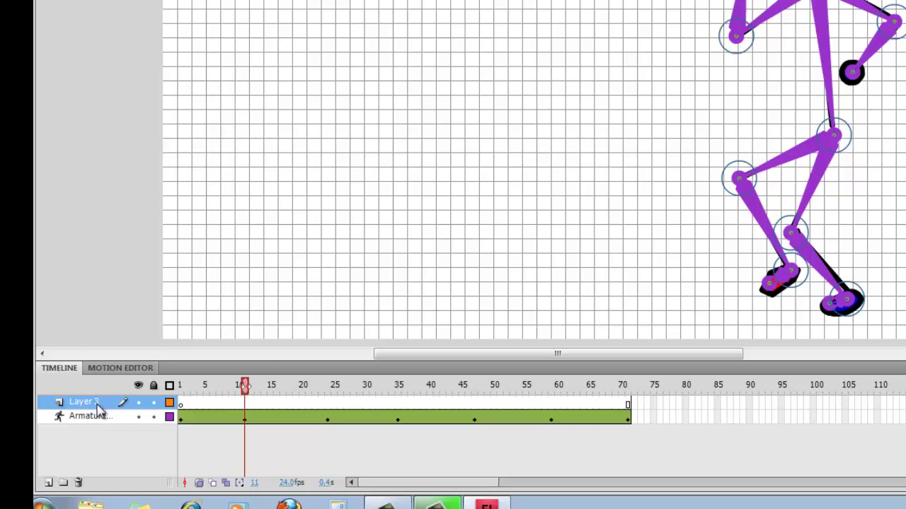
{"action": "left_click_drag", "start_coordinate": [97, 404], "coordinate": [105, 428]}
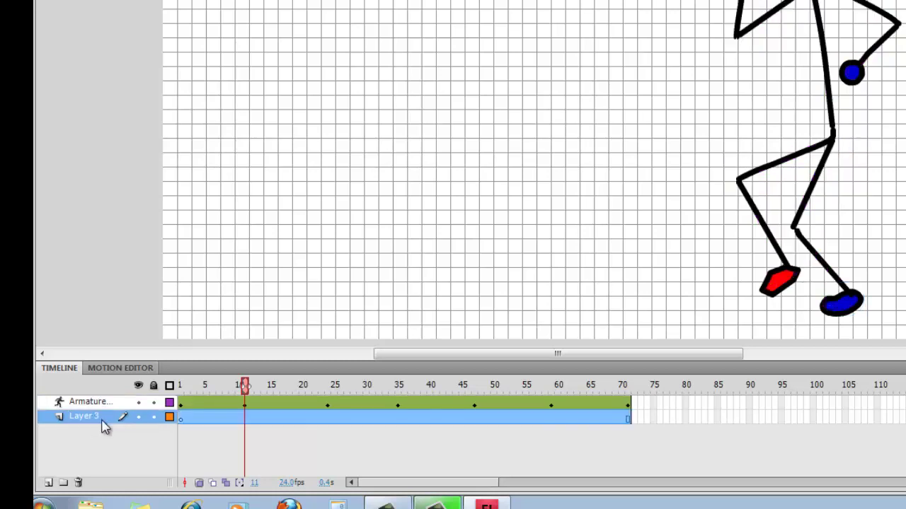
Import Front St looking north.jpg to the stage on frame 1 of the new layer and shift it so the street scene fills the stage
{"action": "left_click", "coordinate": [180, 420]}
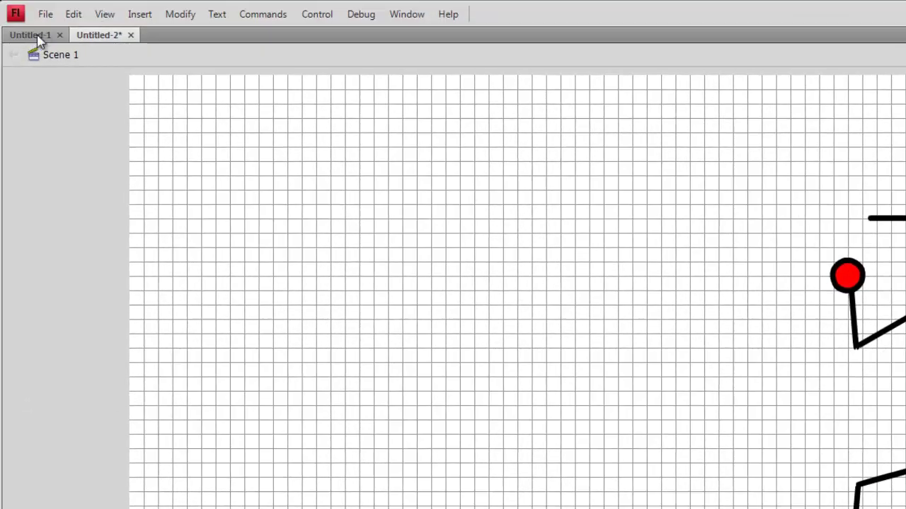
{"action": "left_click", "coordinate": [45, 16]}
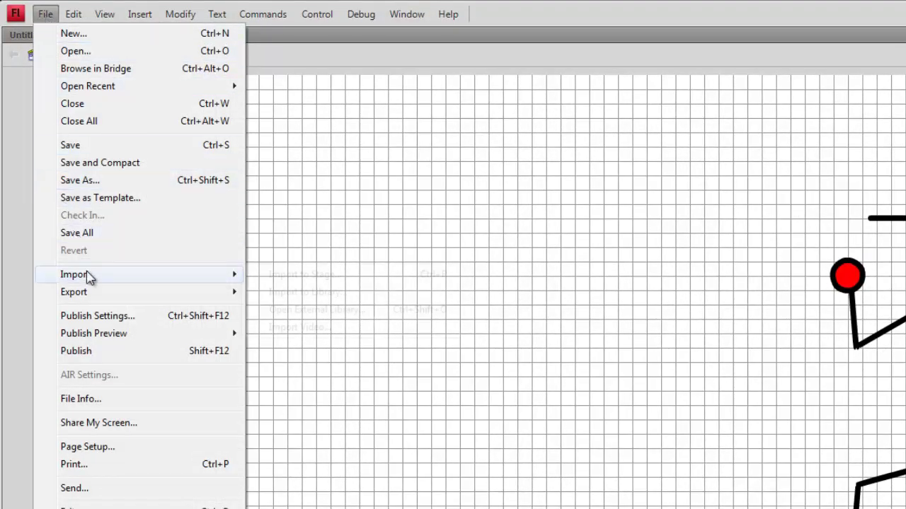
{"action": "mouse_move", "coordinate": [97, 278]}
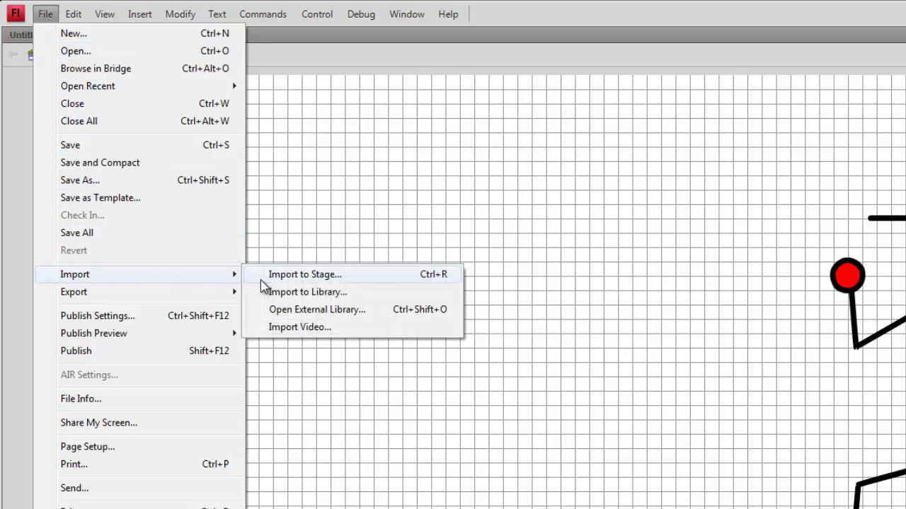
{"action": "left_click", "coordinate": [298, 275]}
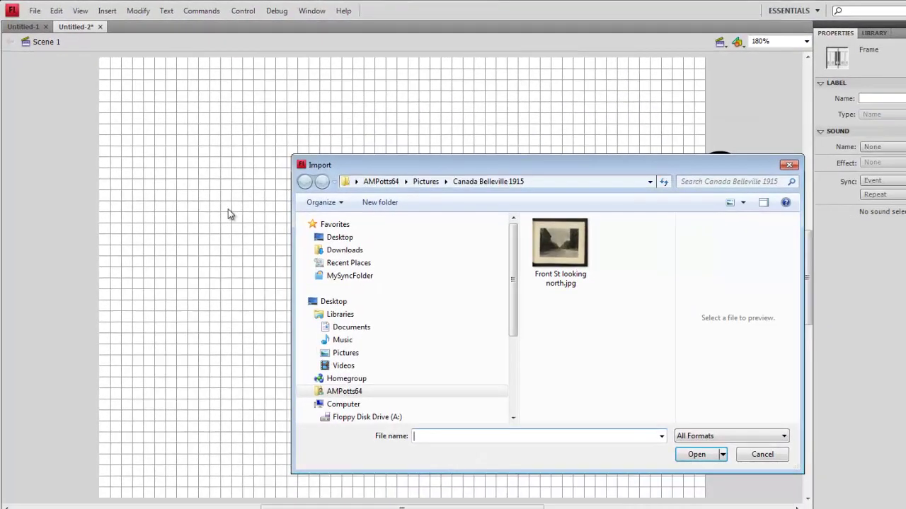
{"action": "left_click", "coordinate": [561, 242]}
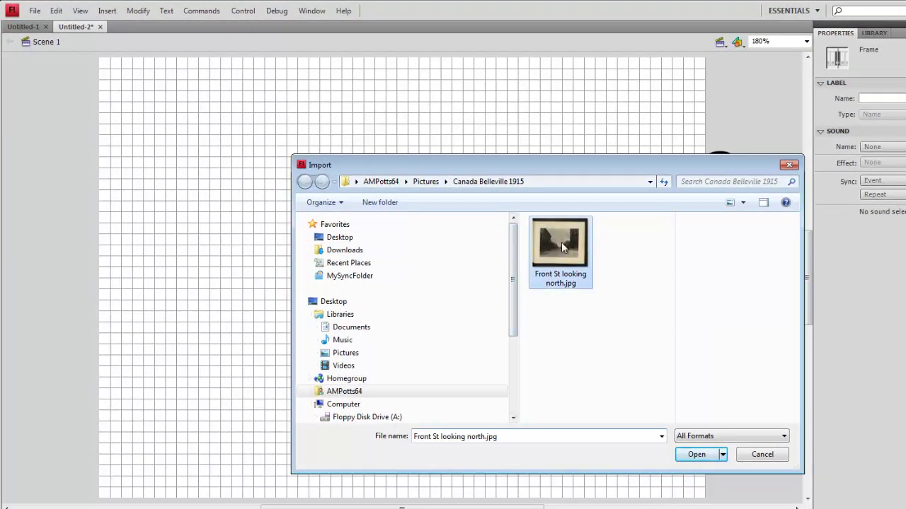
{"action": "left_click", "coordinate": [699, 456]}
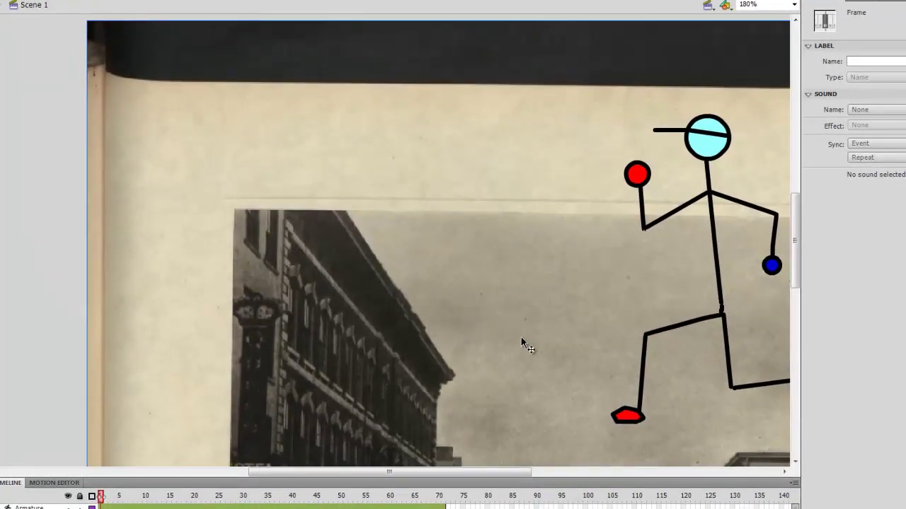
{"action": "left_click_drag", "start_coordinate": [522, 340], "coordinate": [442, 218]}
{"action": "left_click_drag", "start_coordinate": [425, 173], "coordinate": [333, 41]}
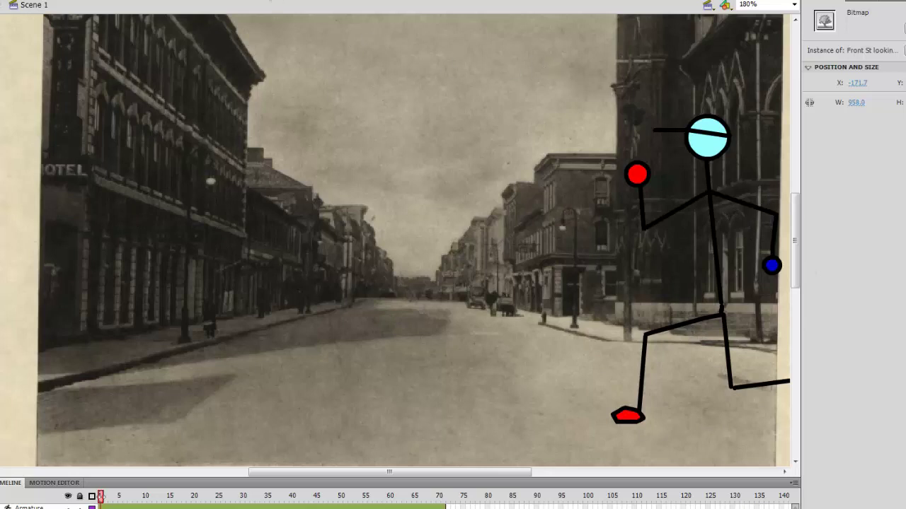
Test the movie to review the figure running in front of the street photo, closing the preview when done
{"action": "left_click", "coordinate": [230, 0]}
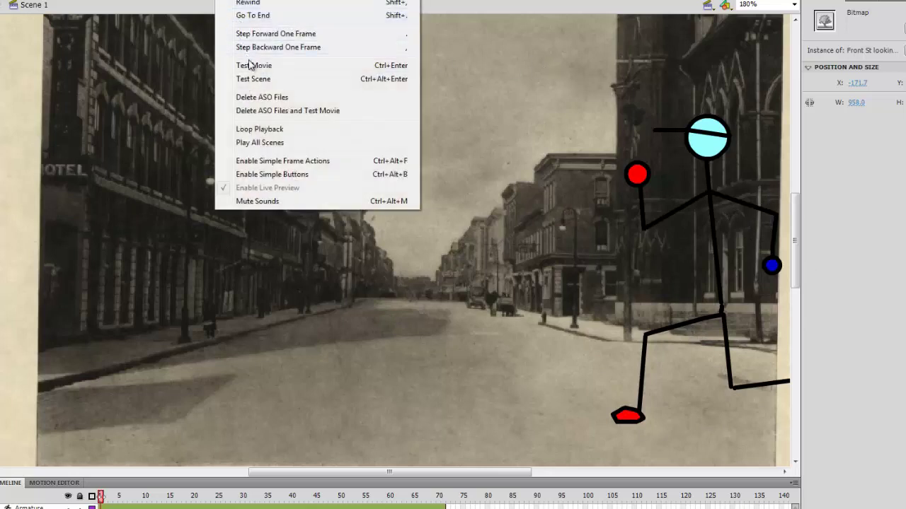
{"action": "left_click", "coordinate": [257, 66]}
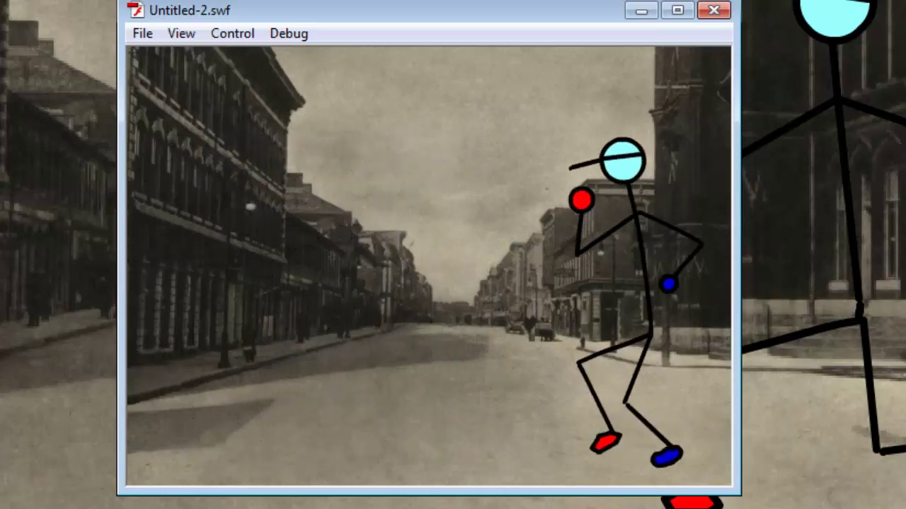
{"action": "left_click", "coordinate": [713, 11]}
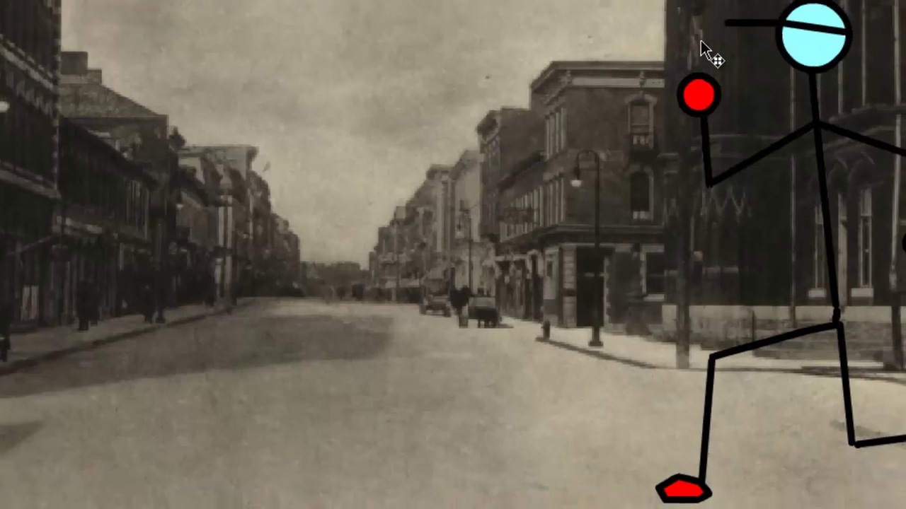